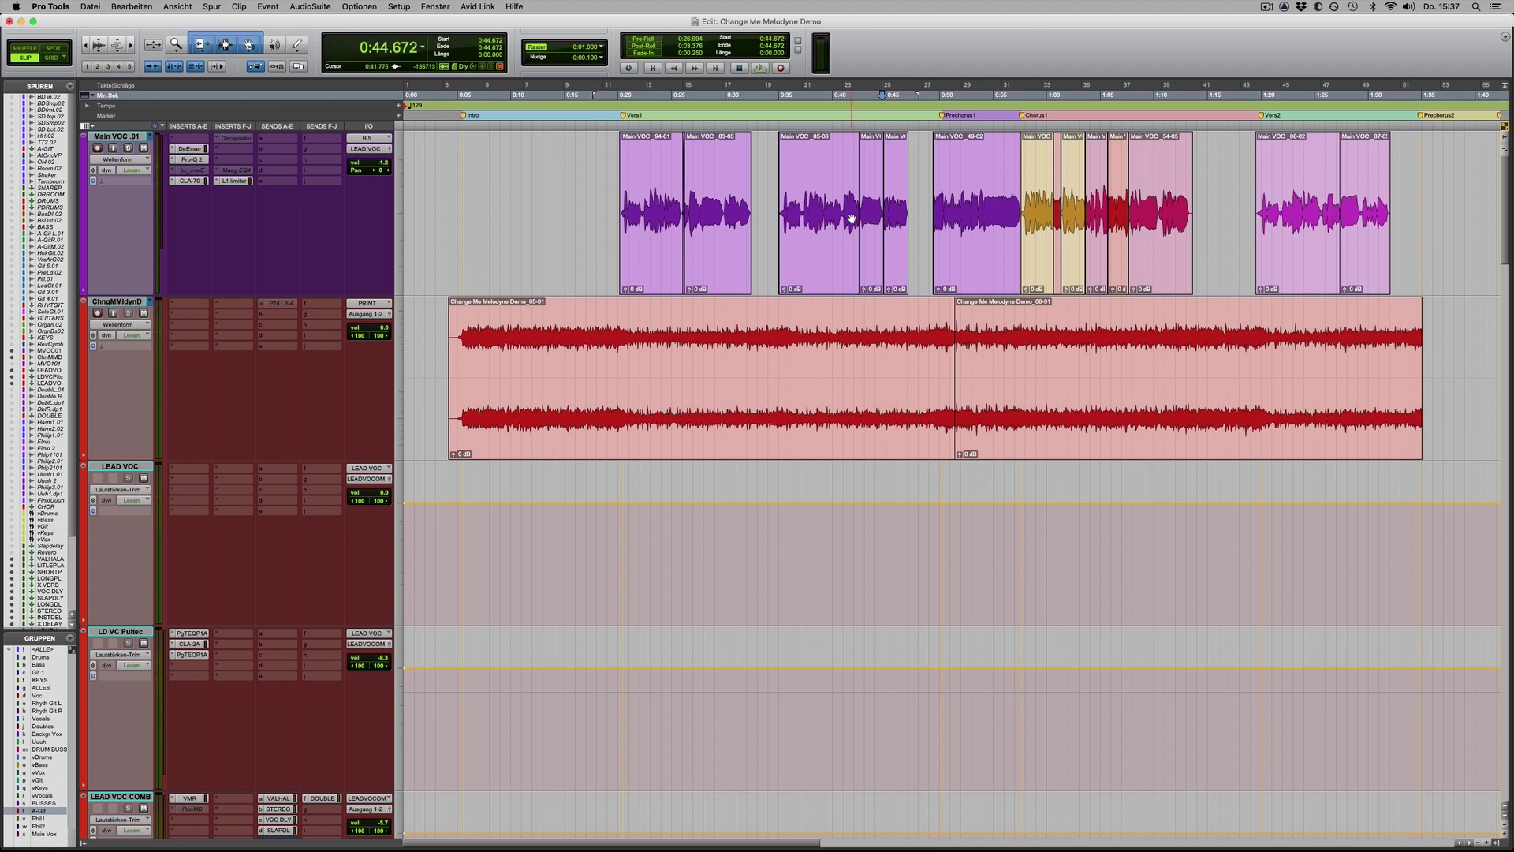
Show the alternate playlists of the Main VOC track and return to the waveform view
{"action": "key", "text": "ctrl+super+Left"}
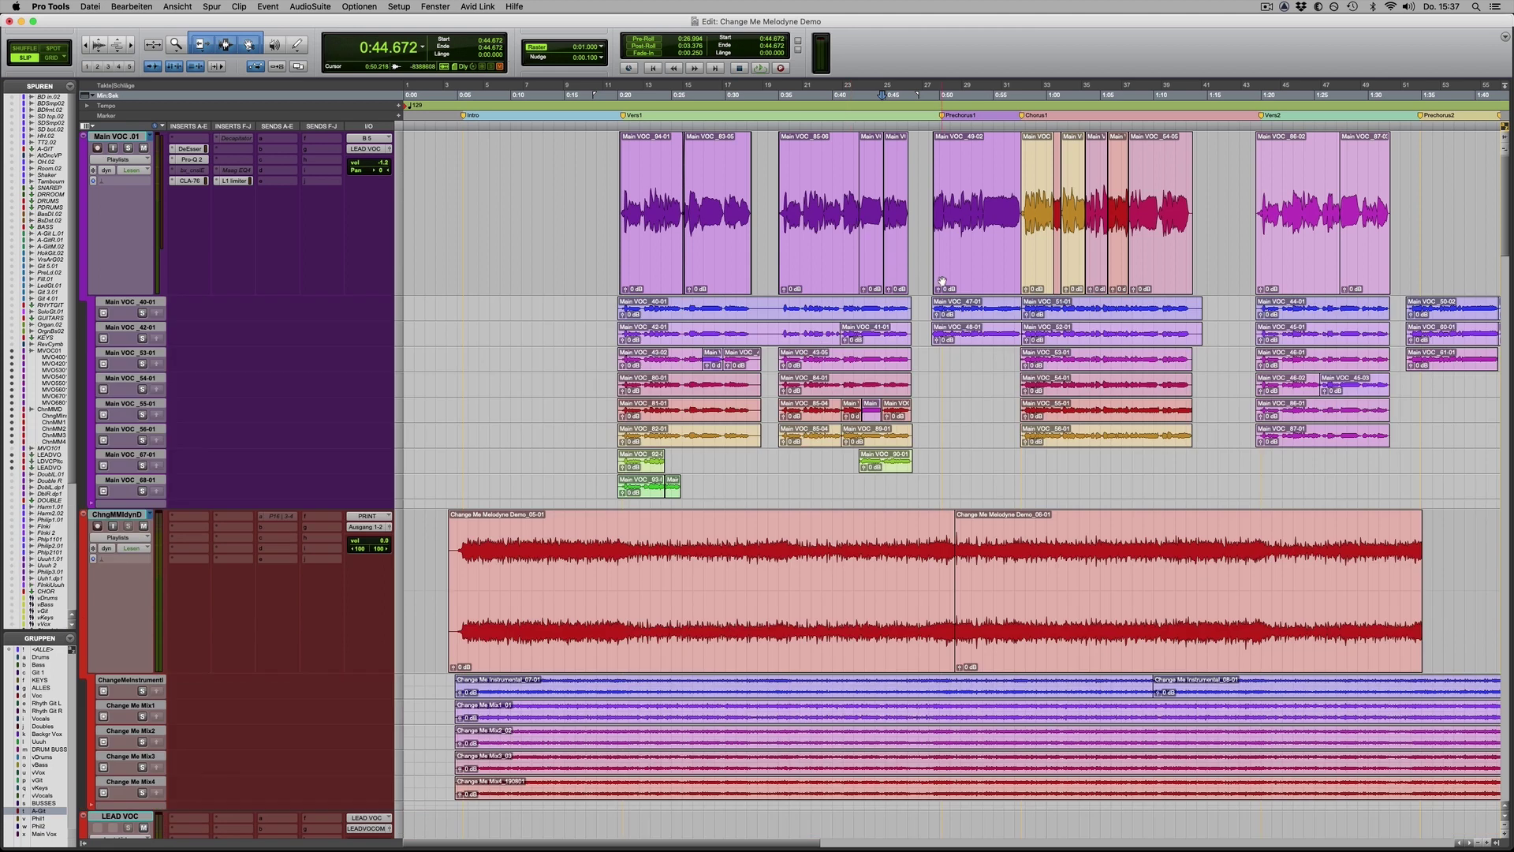
{"action": "key", "text": "ctrl+super+Left"}
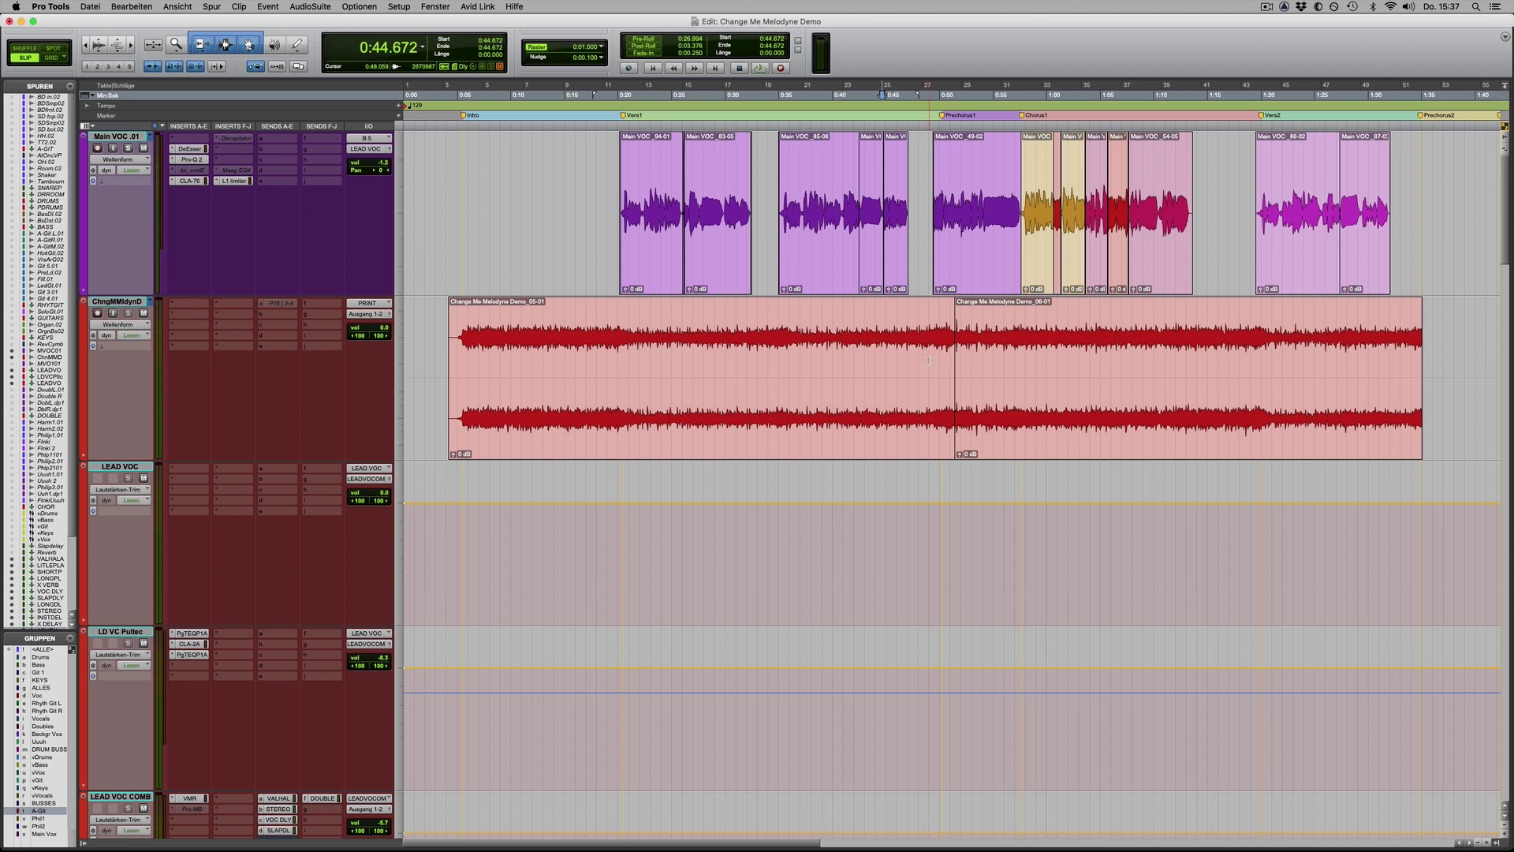
Insert the native Melodyne (mono) plug-in in the Main VOC .01 track's first insert slot and arm its Transfer
{"action": "left_click", "coordinate": [186, 142]}
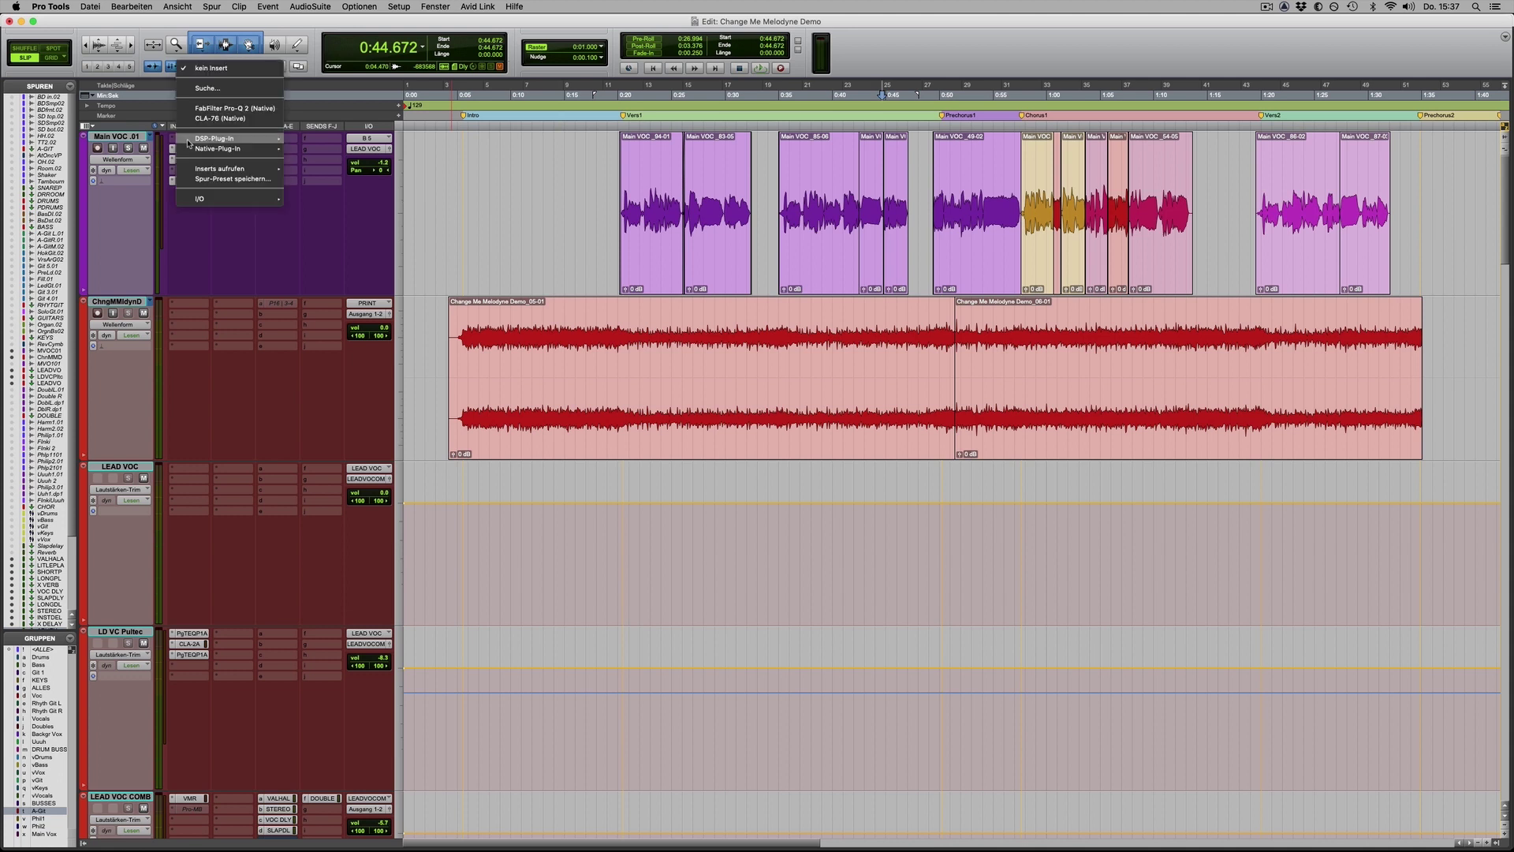
{"action": "mouse_move", "coordinate": [229, 148]}
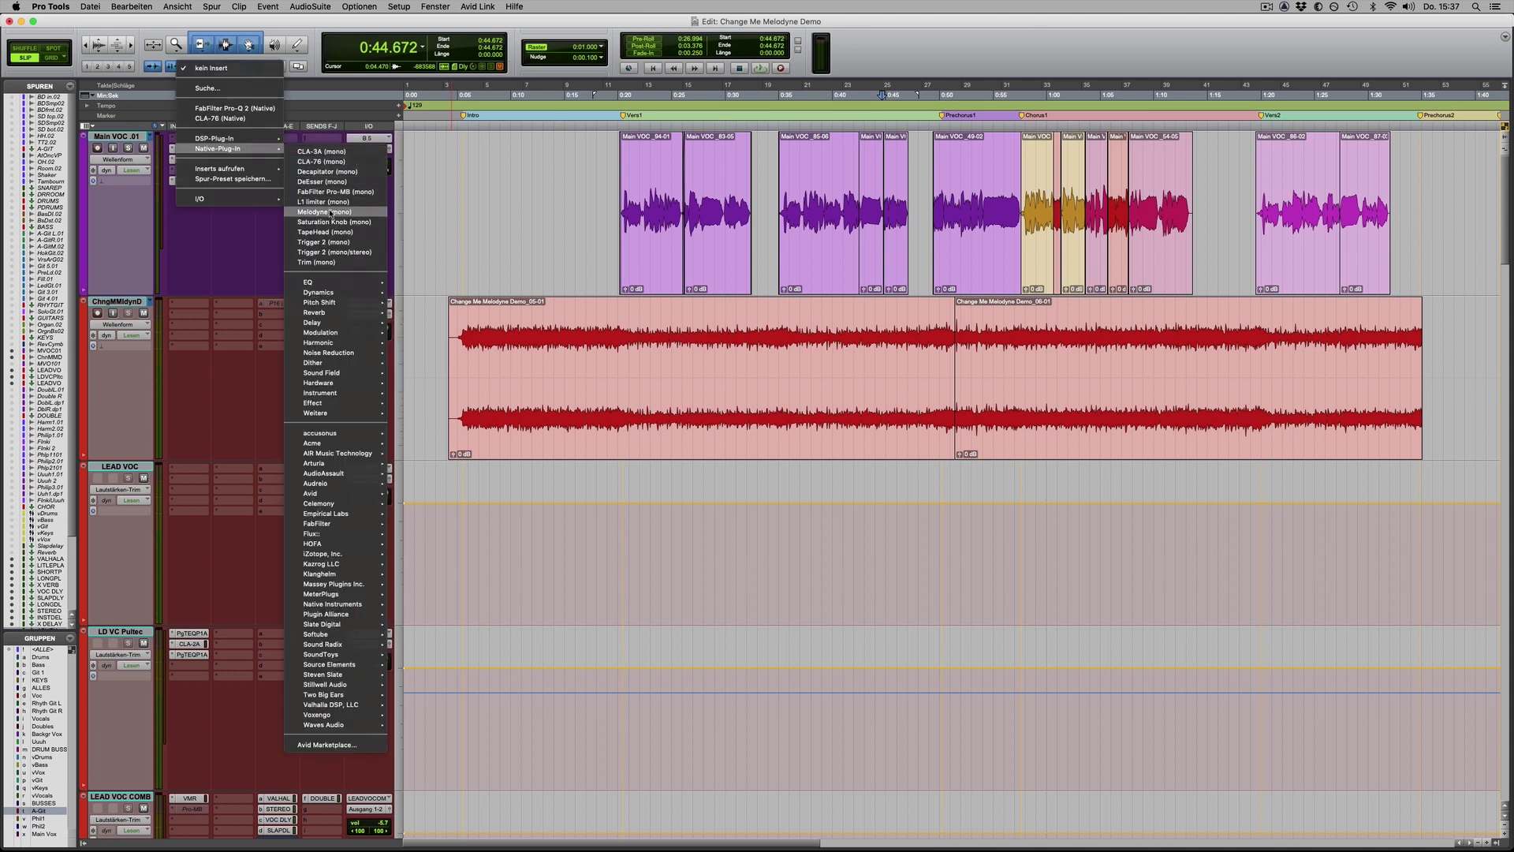
{"action": "left_click", "coordinate": [336, 202]}
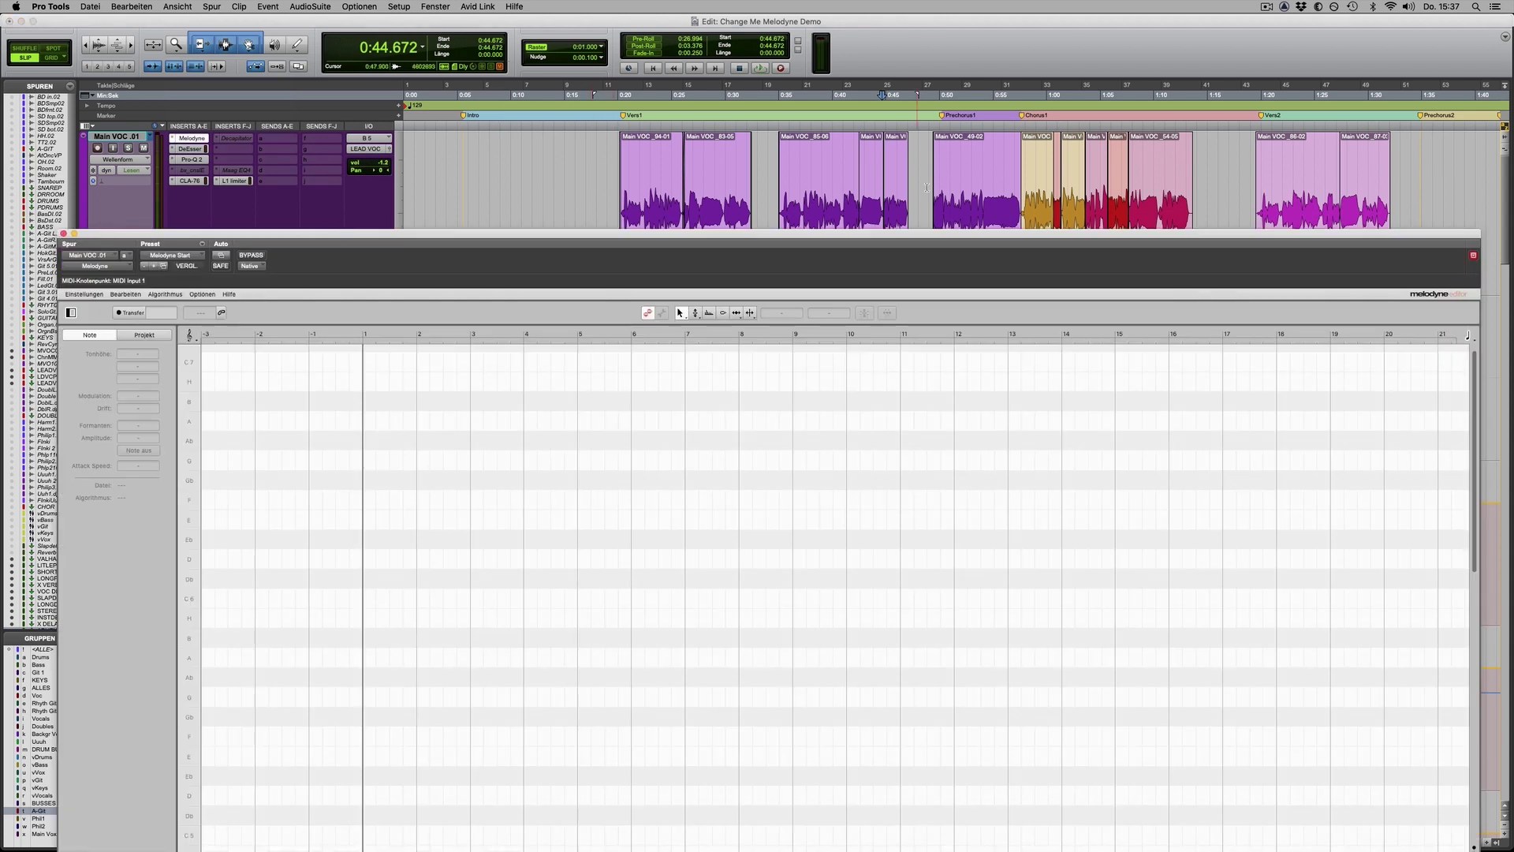
{"action": "left_click", "coordinate": [134, 313]}
Select all Main VOC .01 clips from Verse 1 through Verse 2 and commit the edit selection offline, taking no action on the source track
{"action": "left_click", "coordinate": [615, 183]}
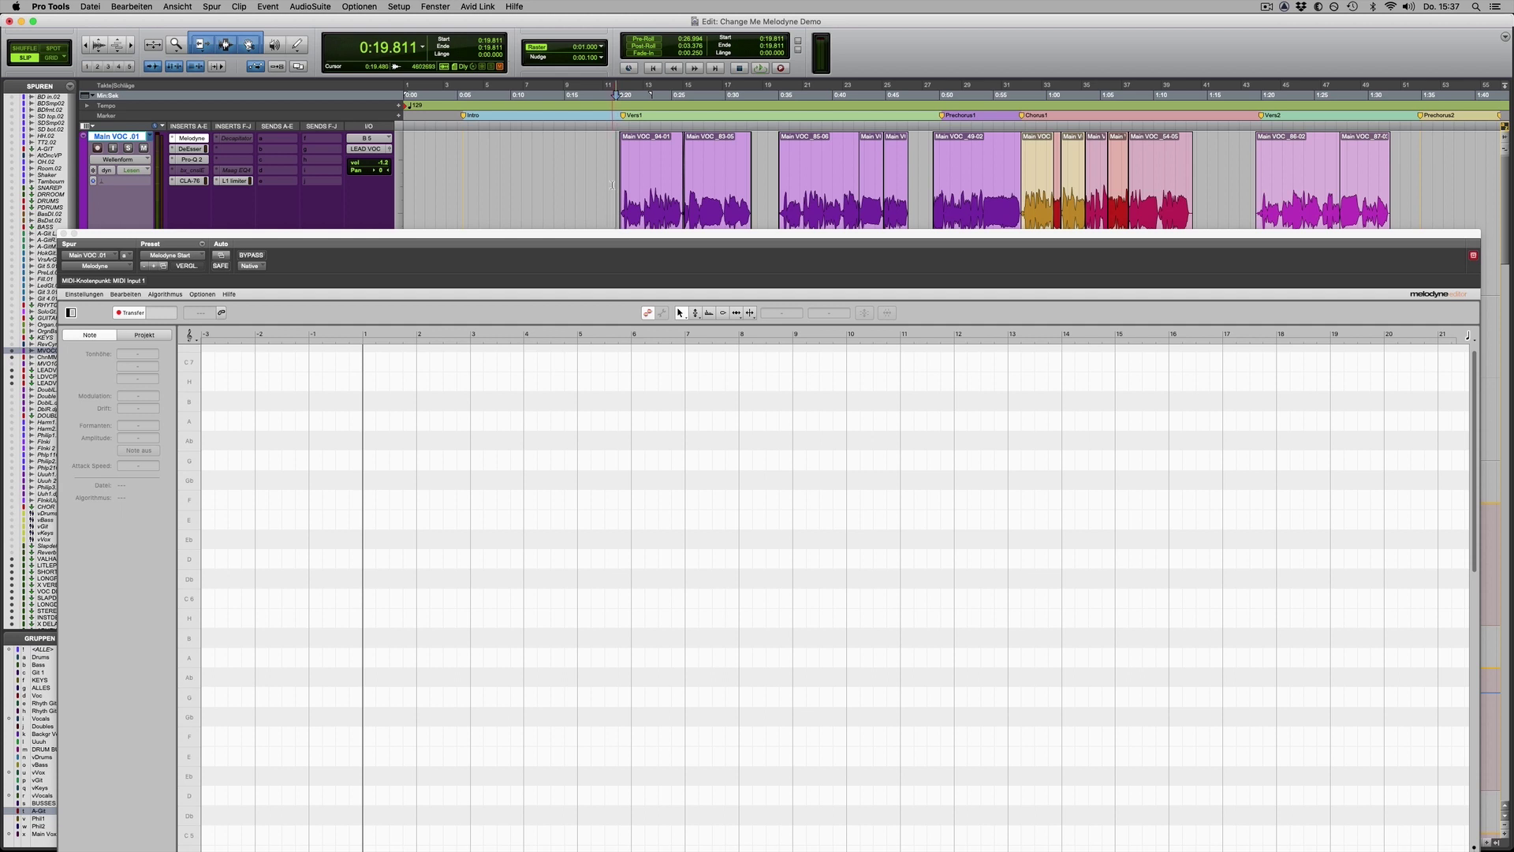
{"action": "left_click_drag", "start_coordinate": [613, 184], "coordinate": [1392, 200]}
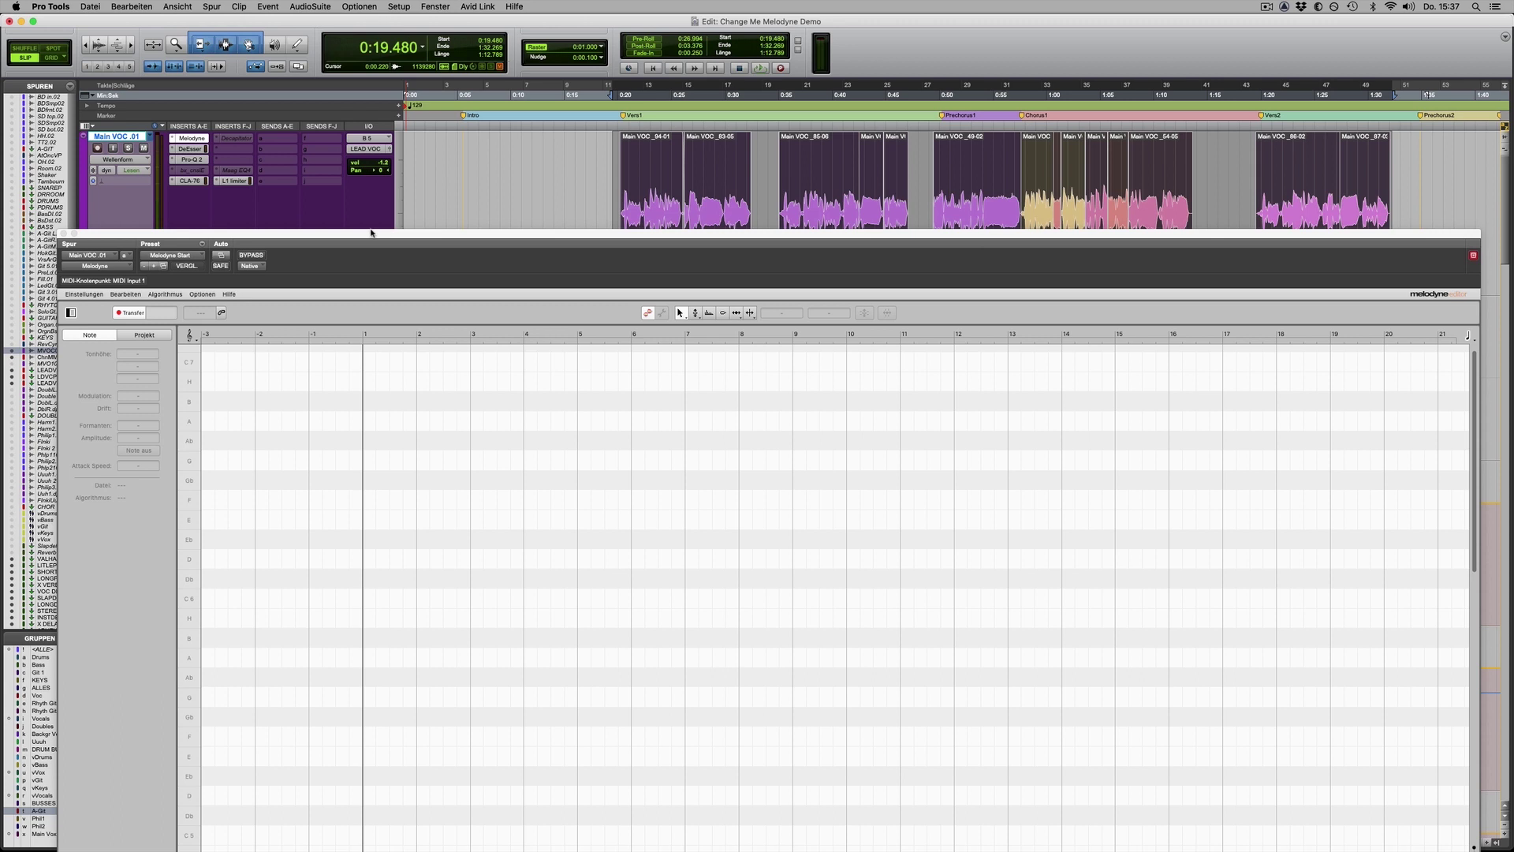
{"action": "right_click", "coordinate": [122, 140]}
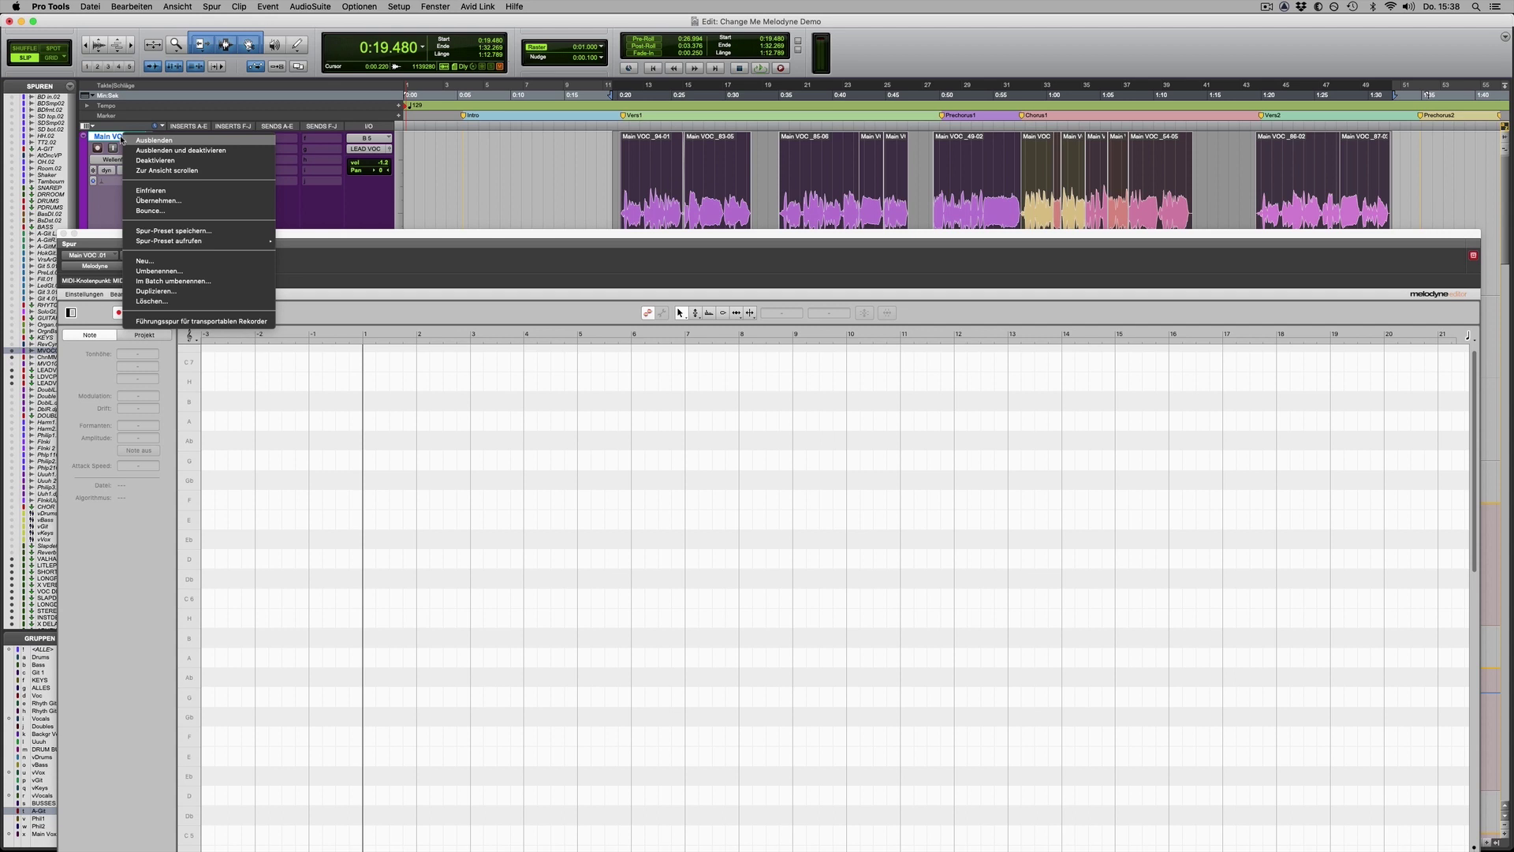
{"action": "left_click", "coordinate": [174, 201]}
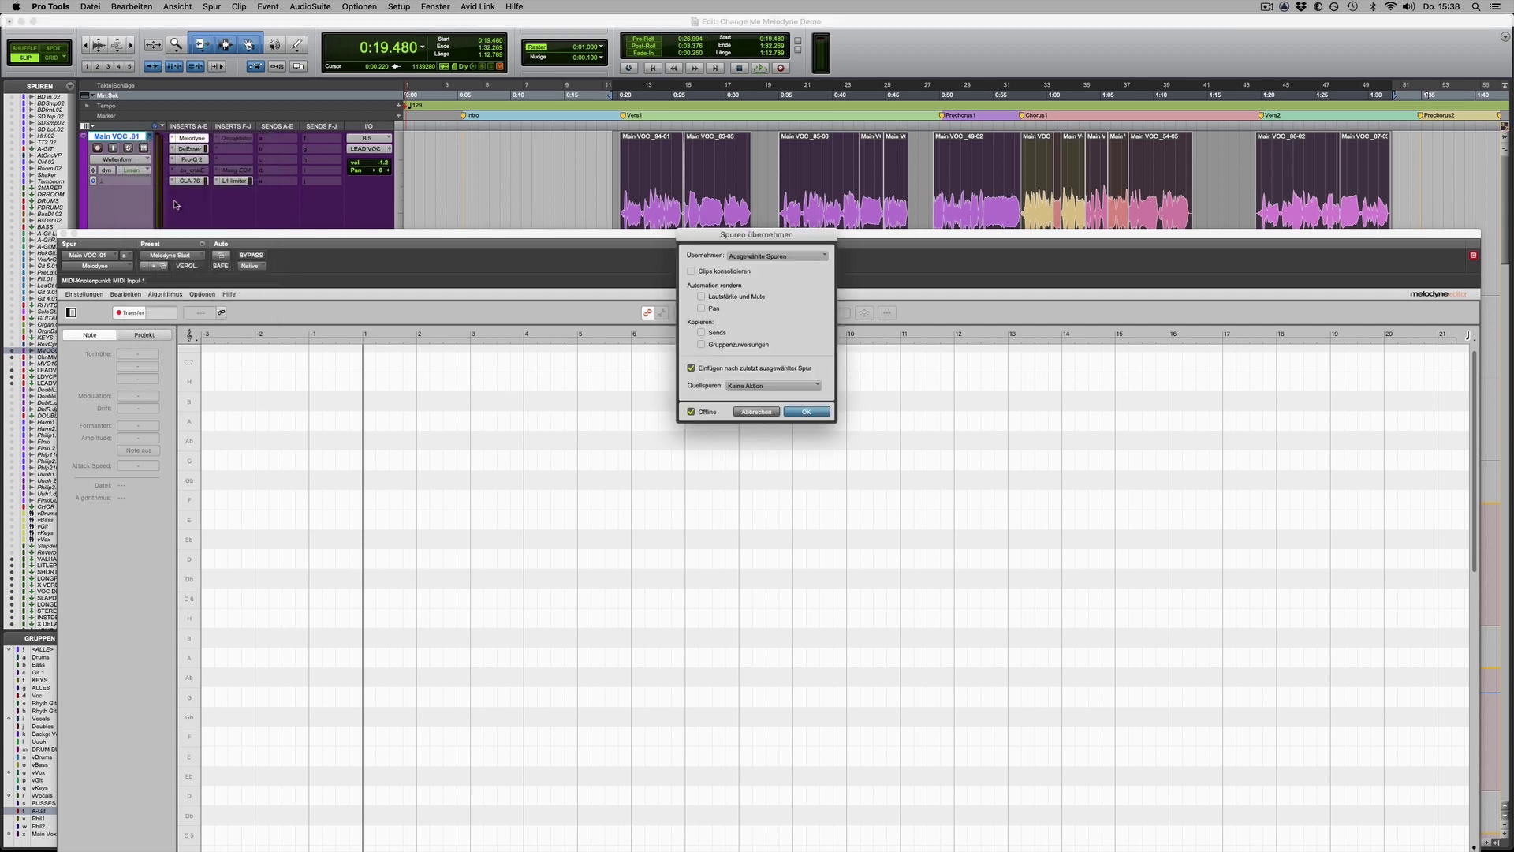
{"action": "left_click", "coordinate": [805, 261]}
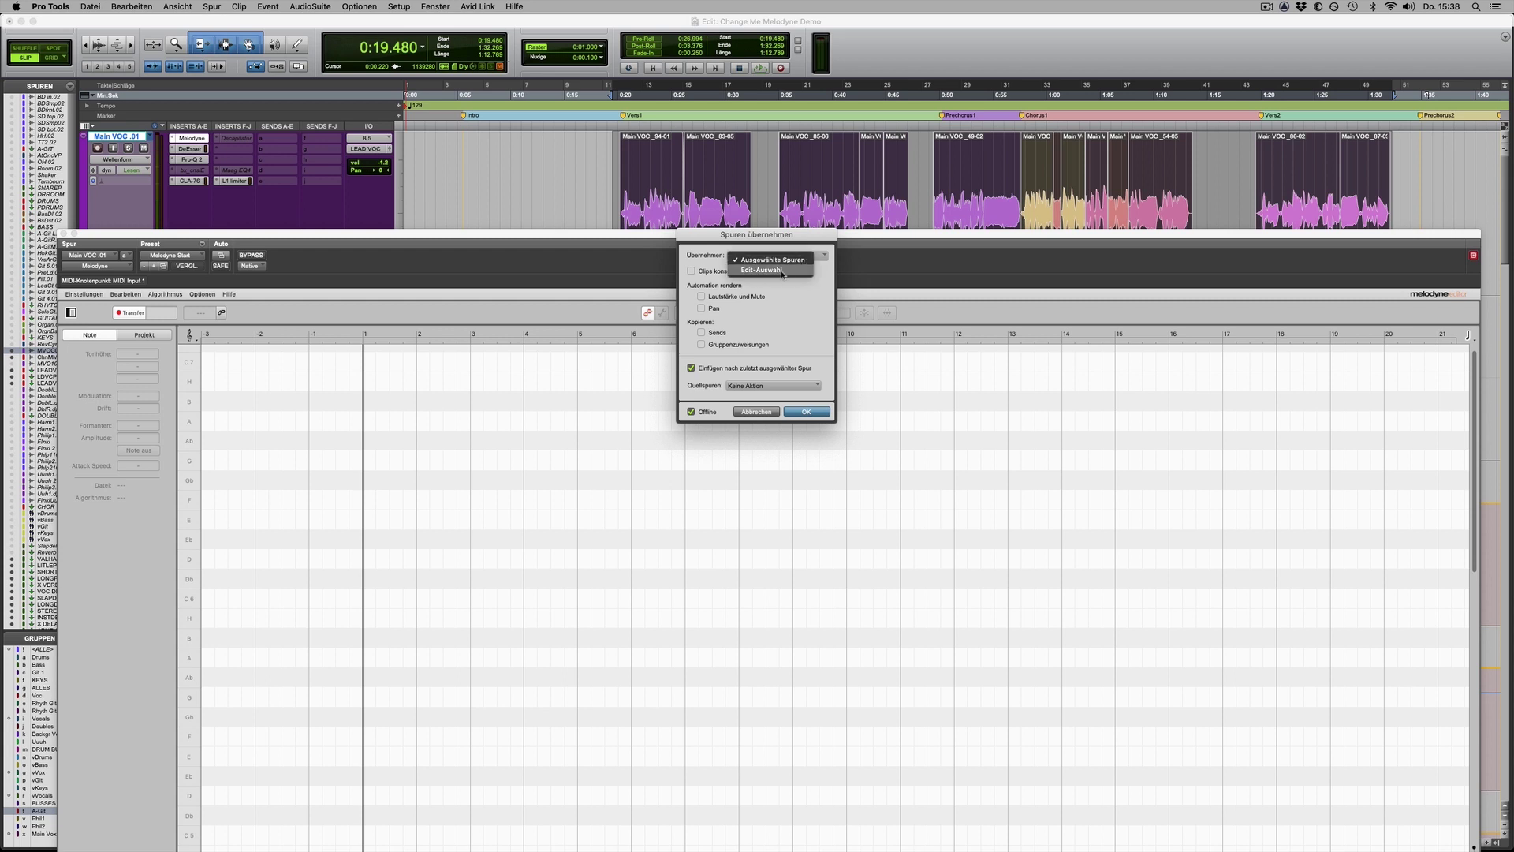
{"action": "left_click", "coordinate": [782, 272]}
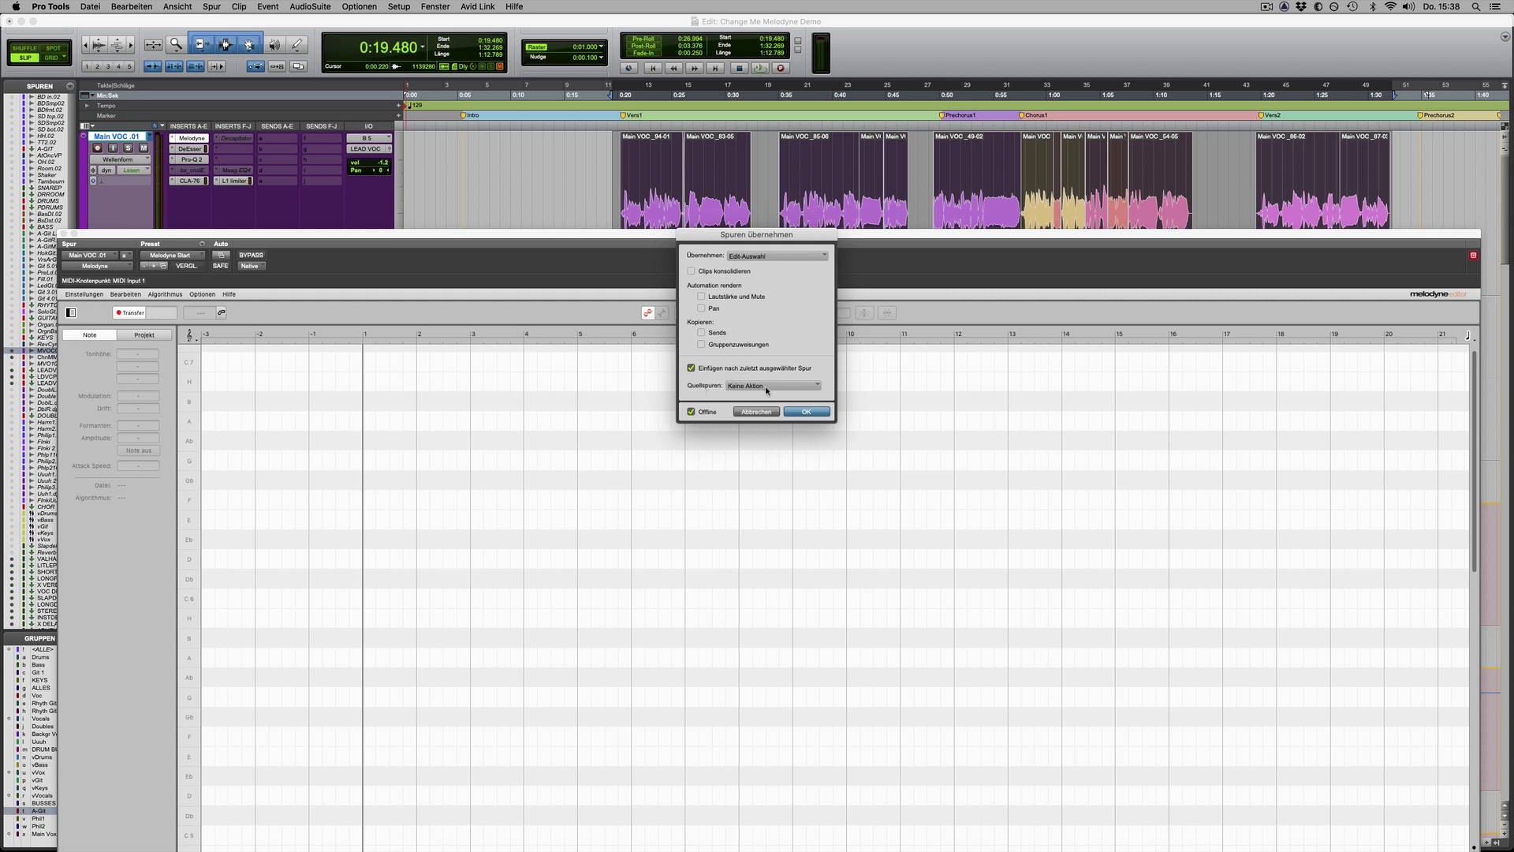
{"action": "left_click", "coordinate": [765, 386]}
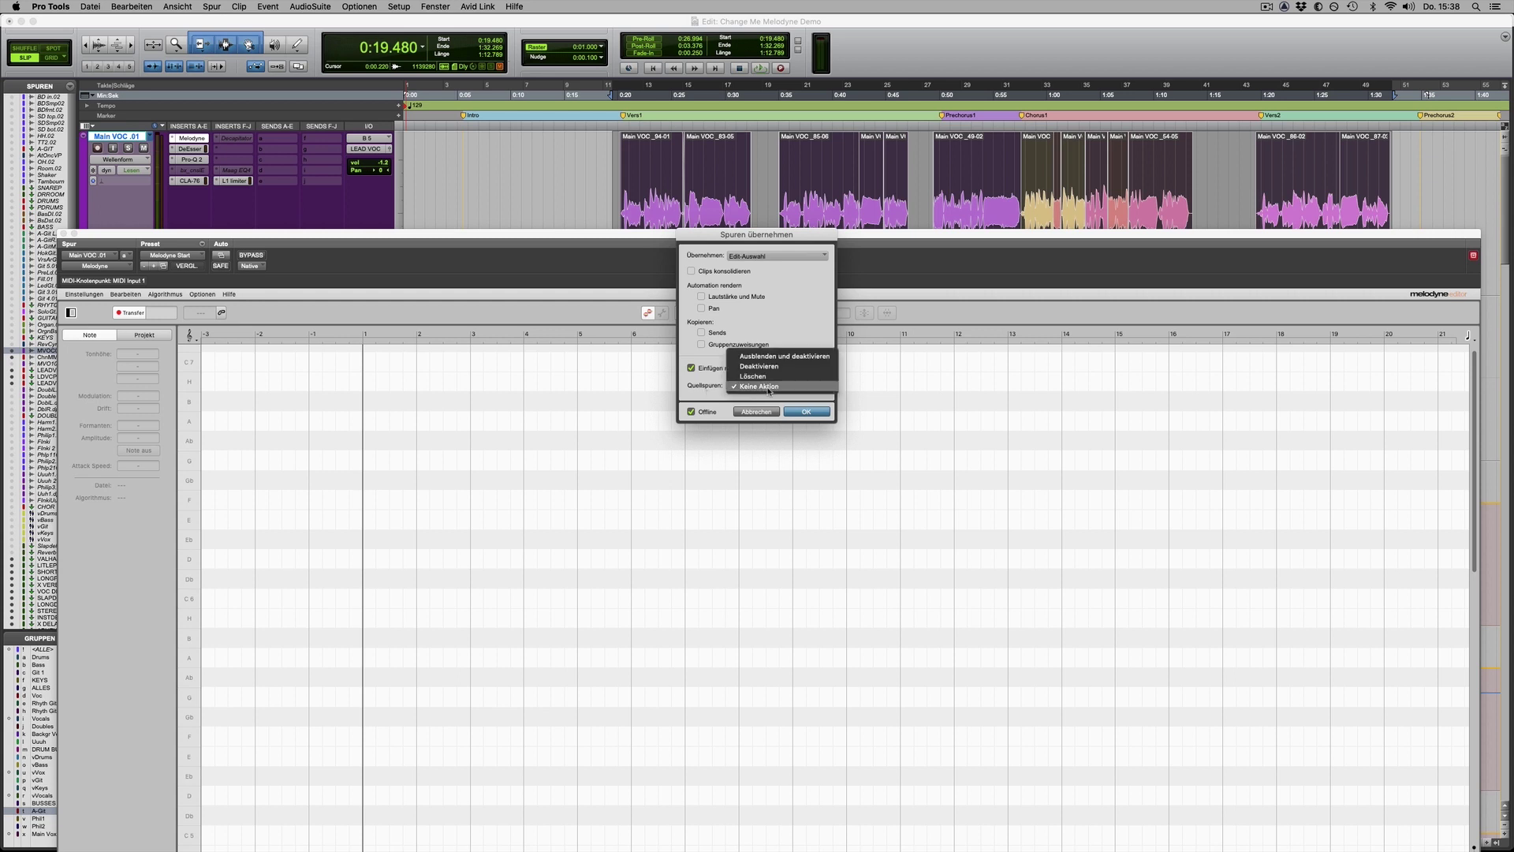
{"action": "left_click", "coordinate": [769, 386]}
{"action": "left_click", "coordinate": [798, 412]}
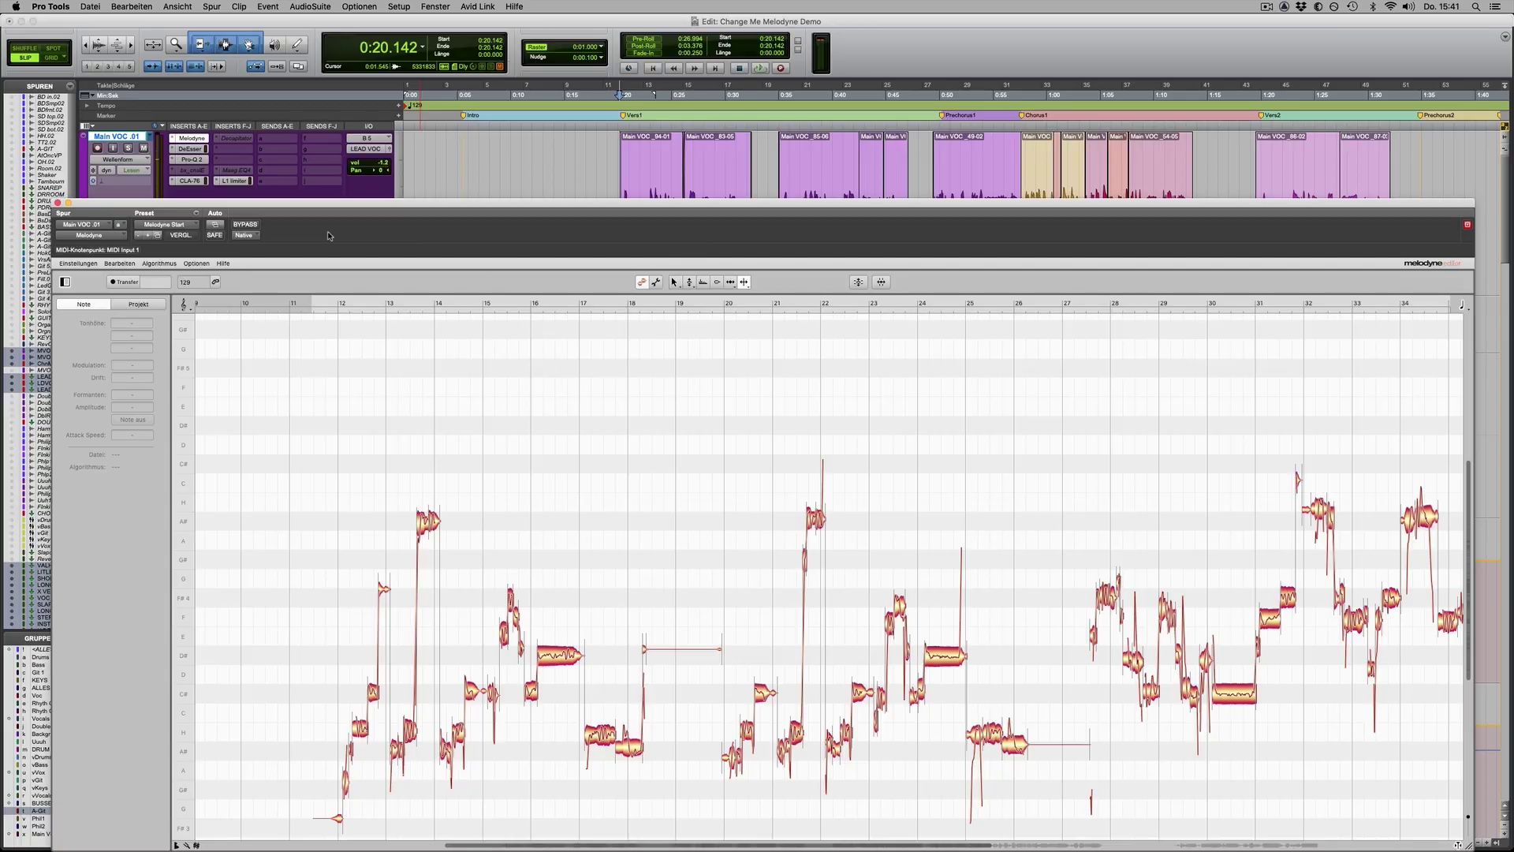
Delete the committed Main VOC .01.cm track together with its active clip
{"action": "left_click_drag", "start_coordinate": [90, 207], "coordinate": [172, 389]}
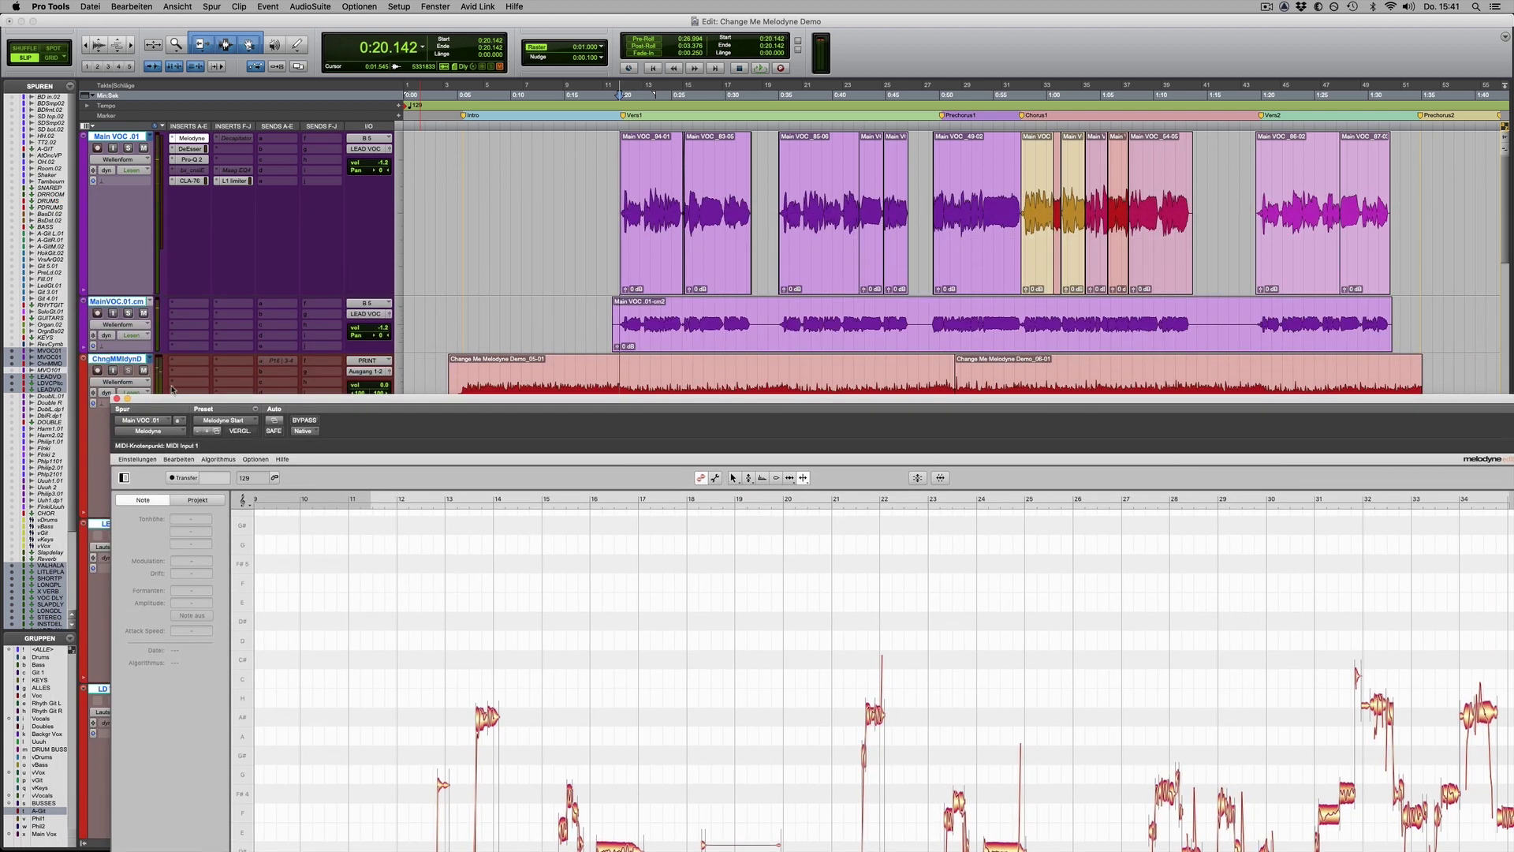
{"action": "left_click", "coordinate": [501, 336]}
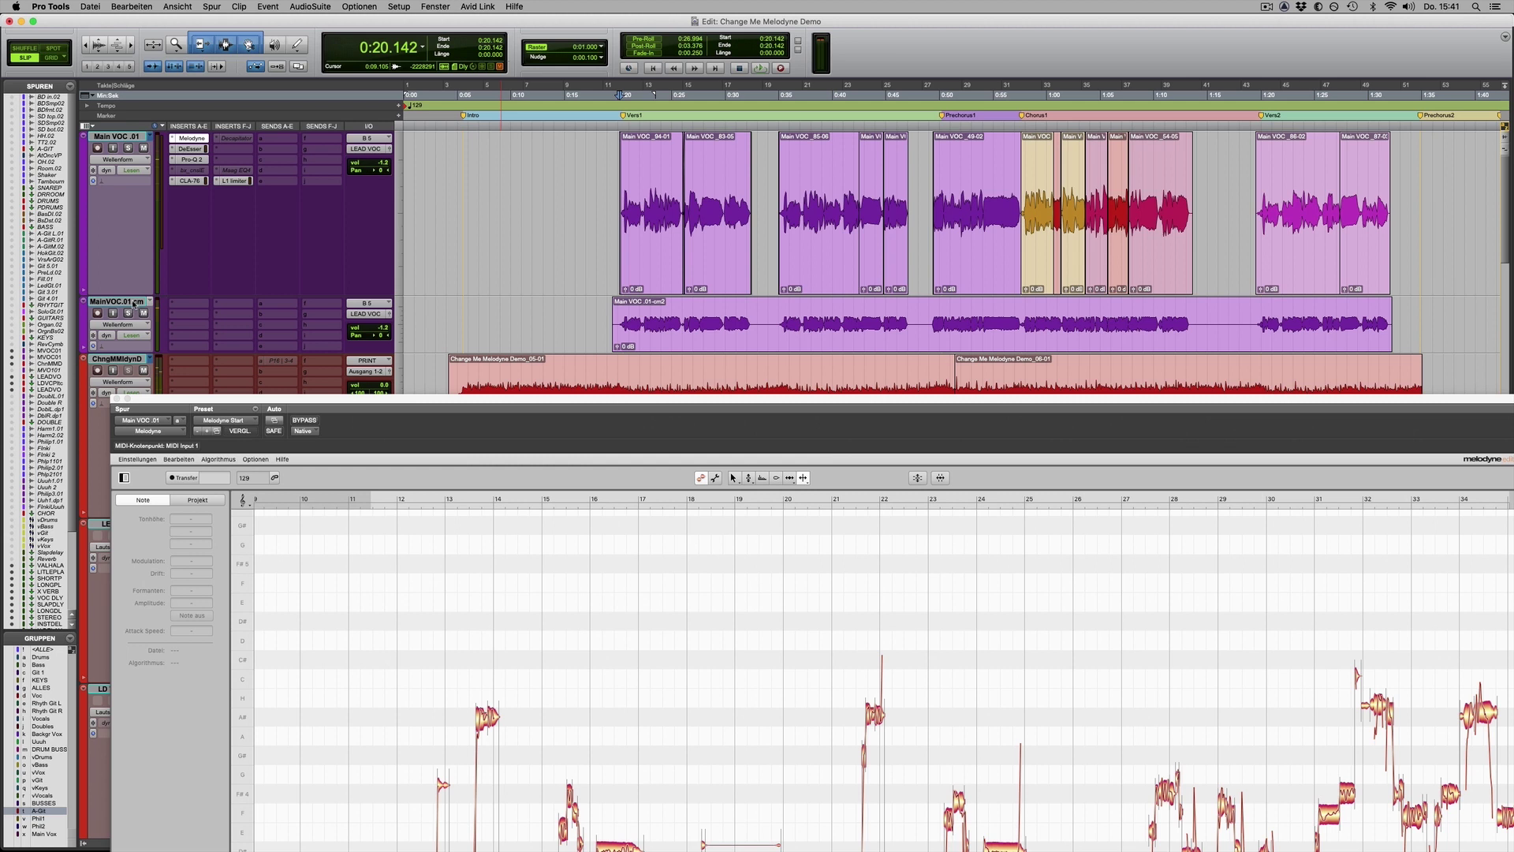
{"action": "left_click", "coordinate": [134, 302]}
{"action": "right_click", "coordinate": [132, 304]}
{"action": "left_click", "coordinate": [166, 466]}
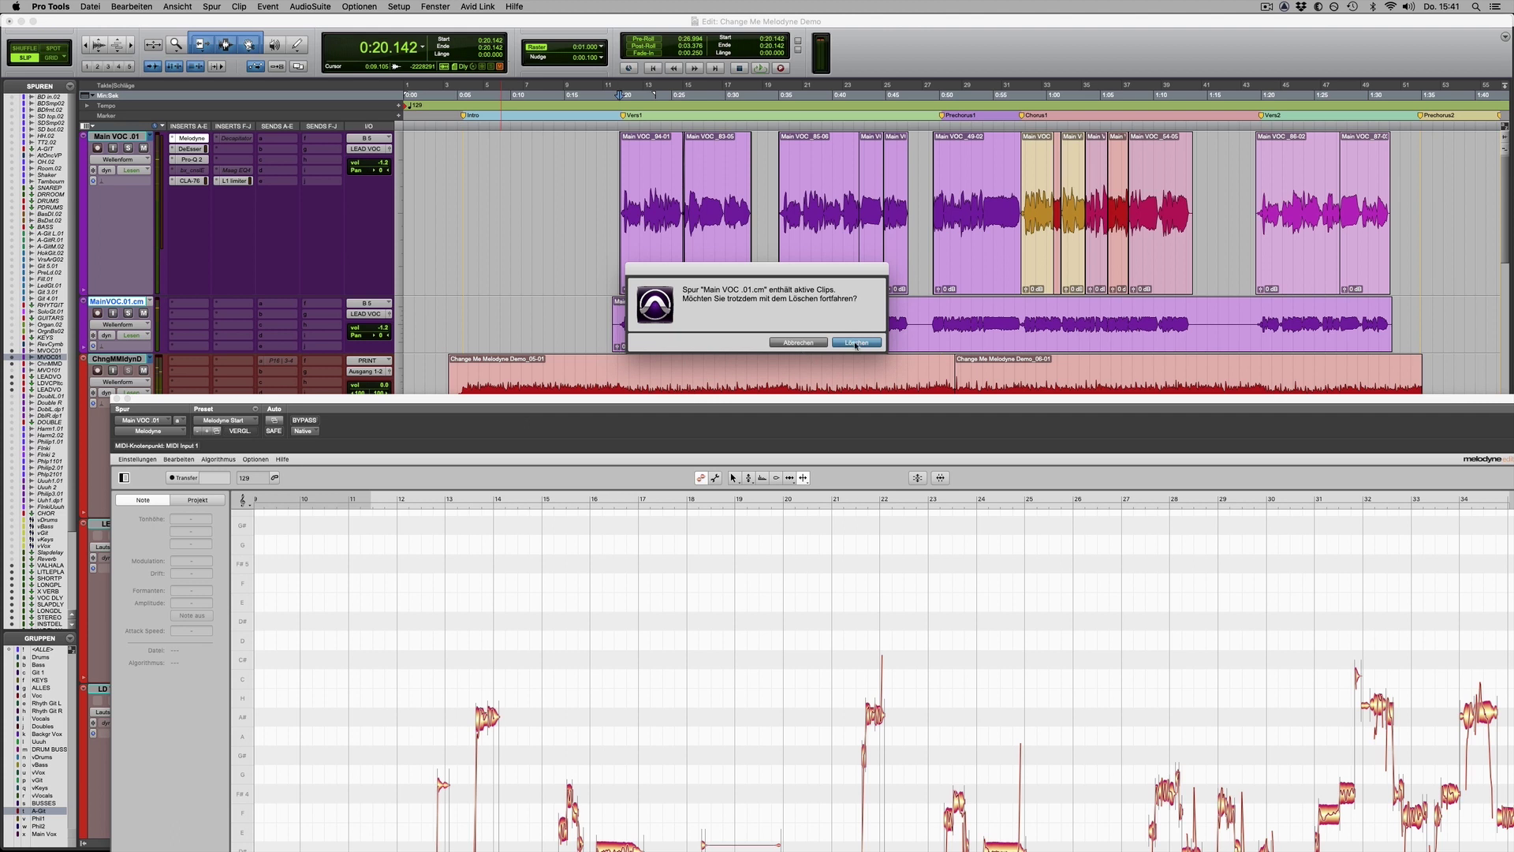
{"action": "left_click", "coordinate": [855, 342]}
Play the vocal from the start of Verse 1 into the chorus while following its notes in Melodyne
{"action": "left_click_drag", "start_coordinate": [756, 399], "coordinate": [687, 218]}
{"action": "scroll", "coordinate": [598, 477], "scroll_direction": "down", "scroll_amount": 3}
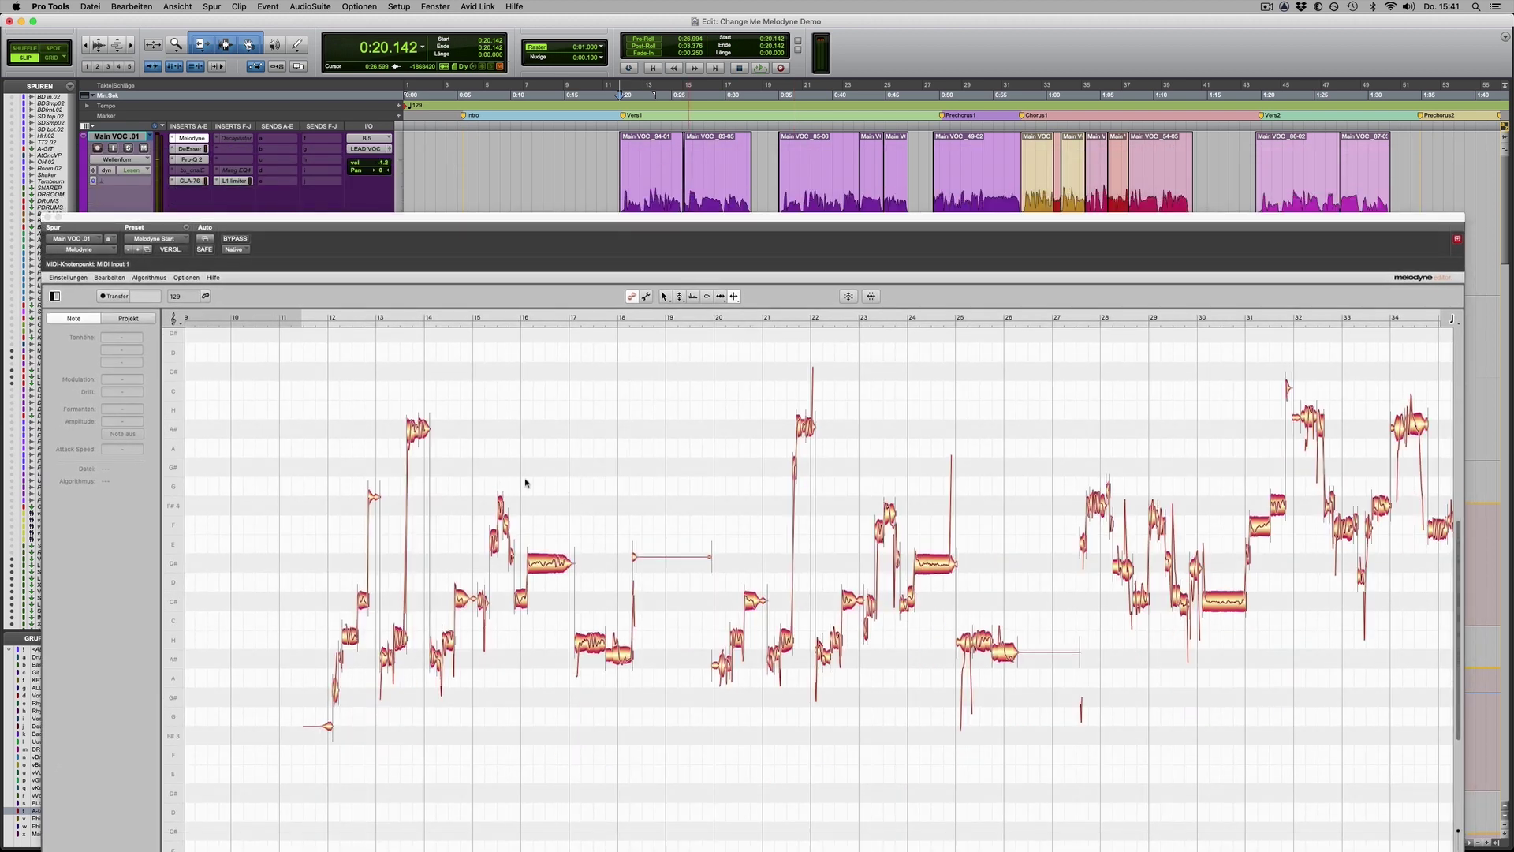
{"action": "scroll", "coordinate": [580, 489], "scroll_direction": "up", "scroll_amount": 8}
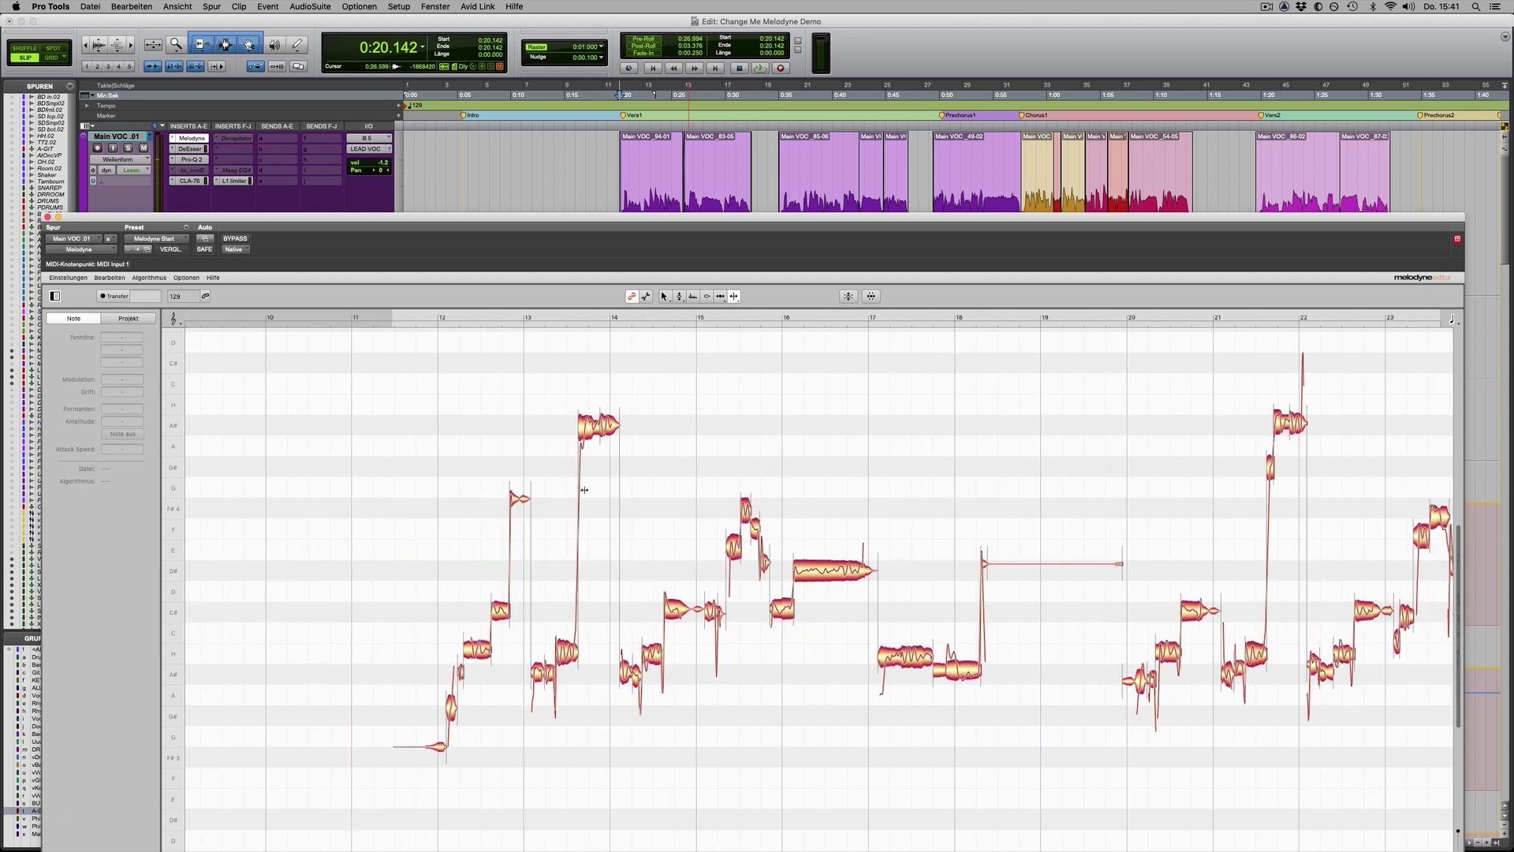
{"action": "scroll", "coordinate": [585, 489], "scroll_direction": "right", "scroll_amount": 3}
{"action": "scroll", "coordinate": [563, 469], "scroll_direction": "left", "scroll_amount": 2}
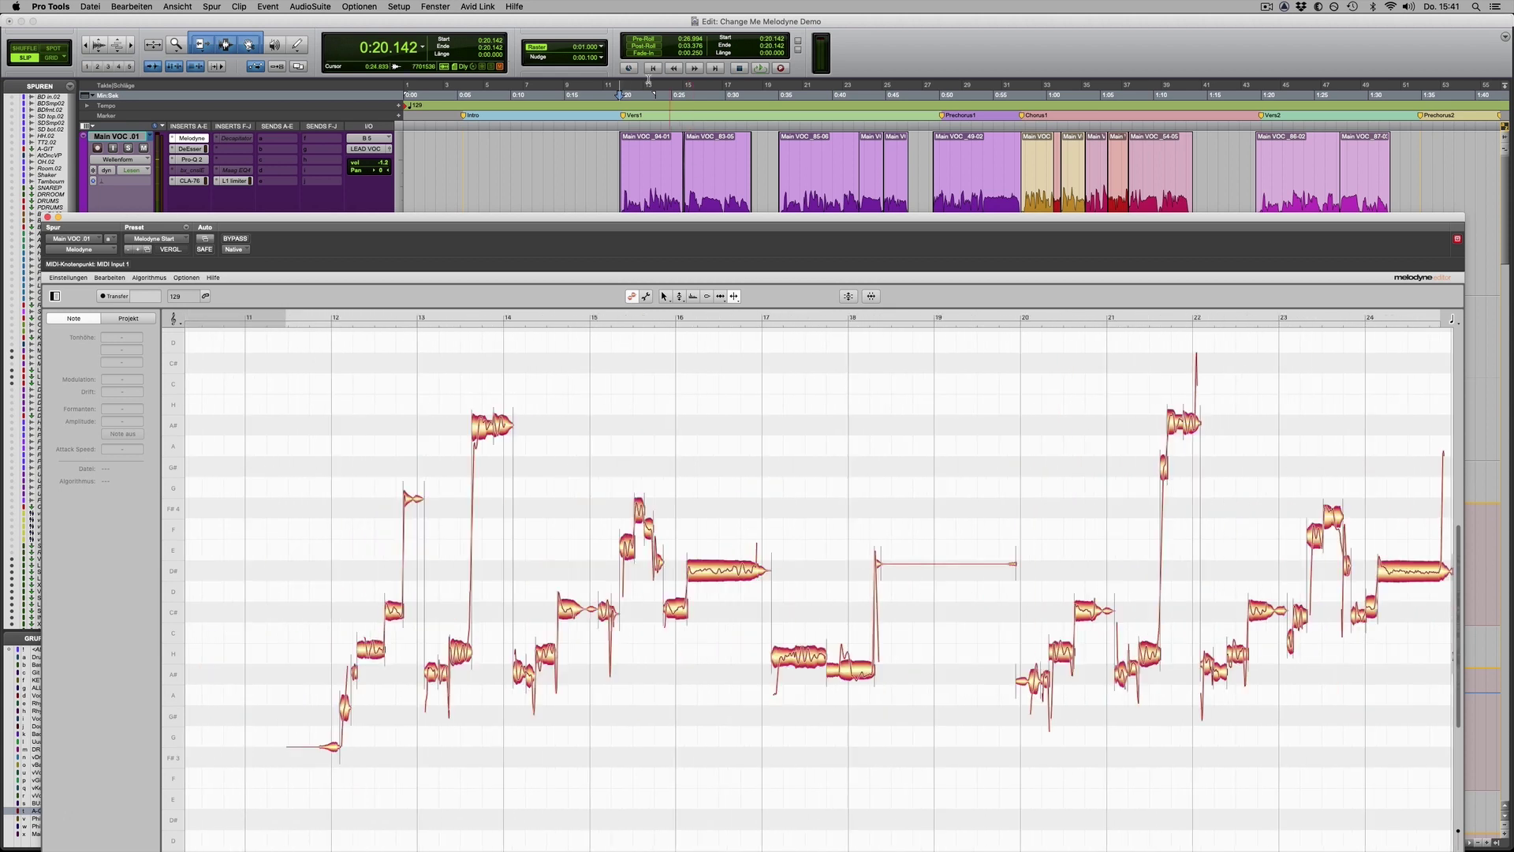
{"action": "left_click", "coordinate": [618, 125]}
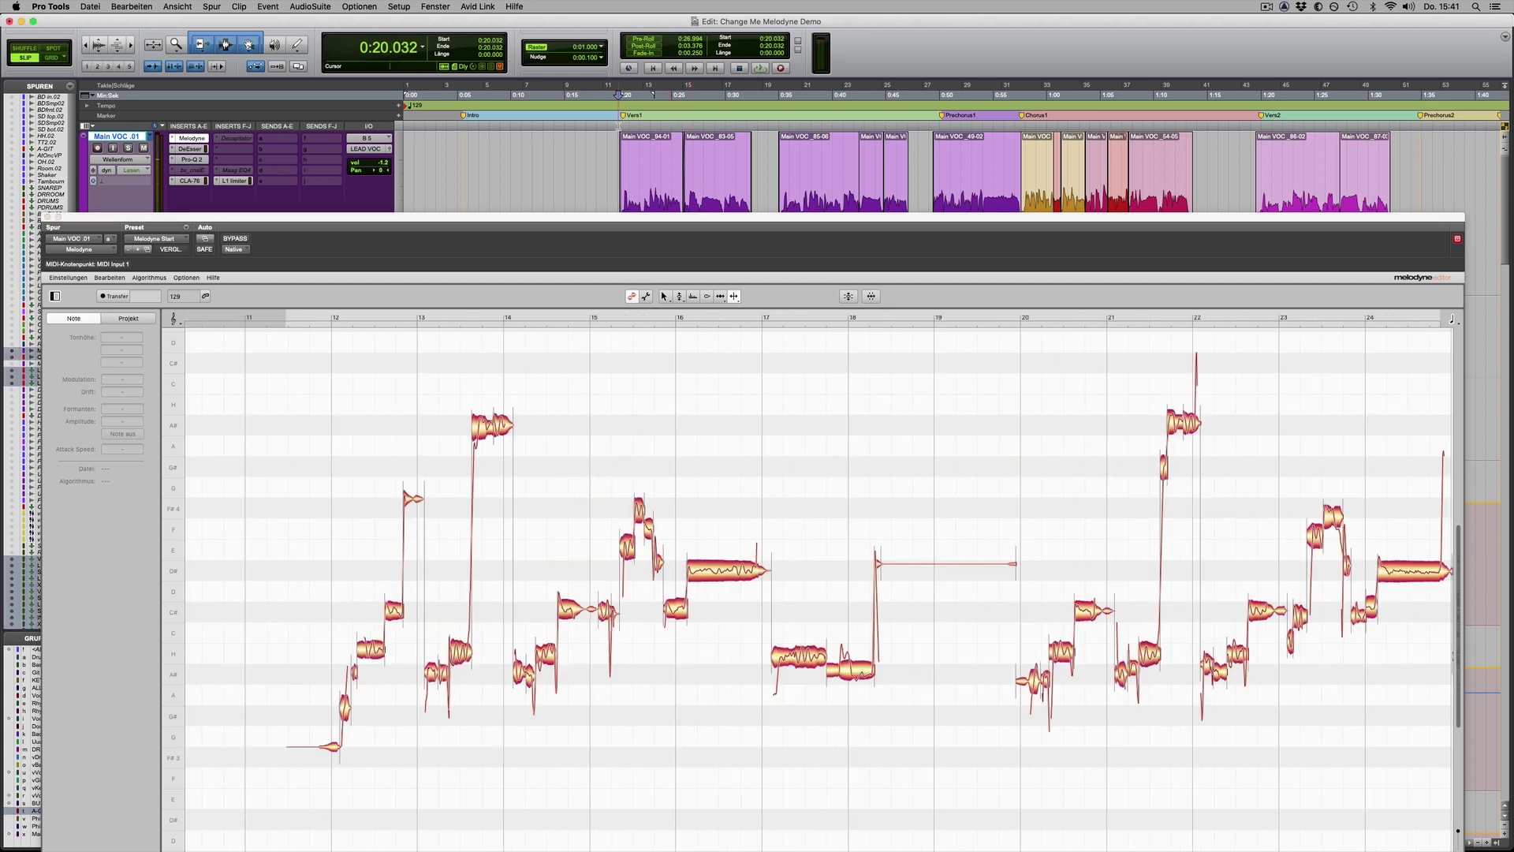
{"action": "key", "text": "space"}
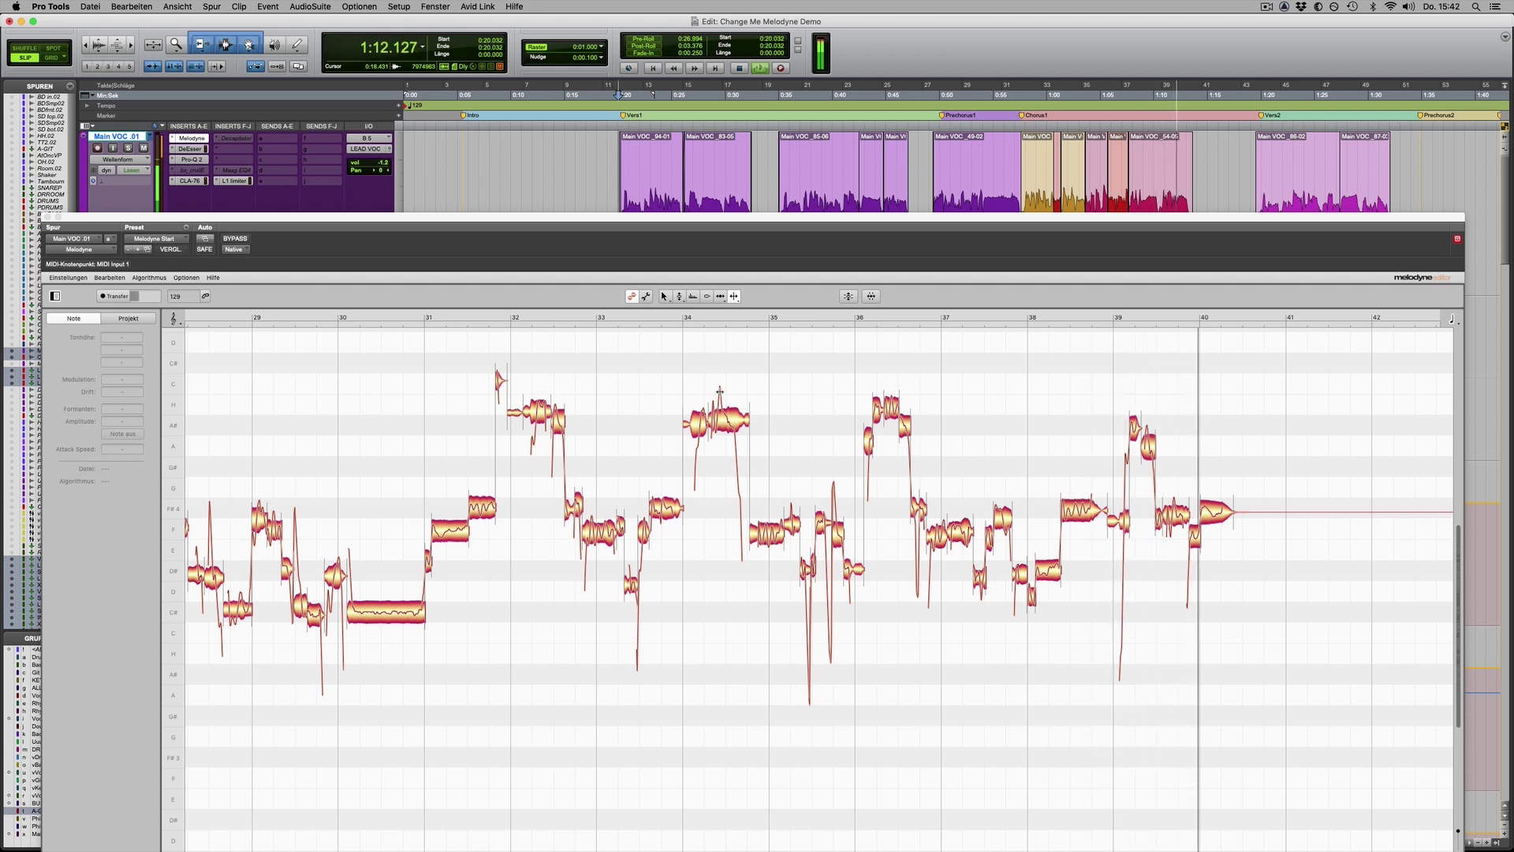
{"action": "key", "text": "space"}
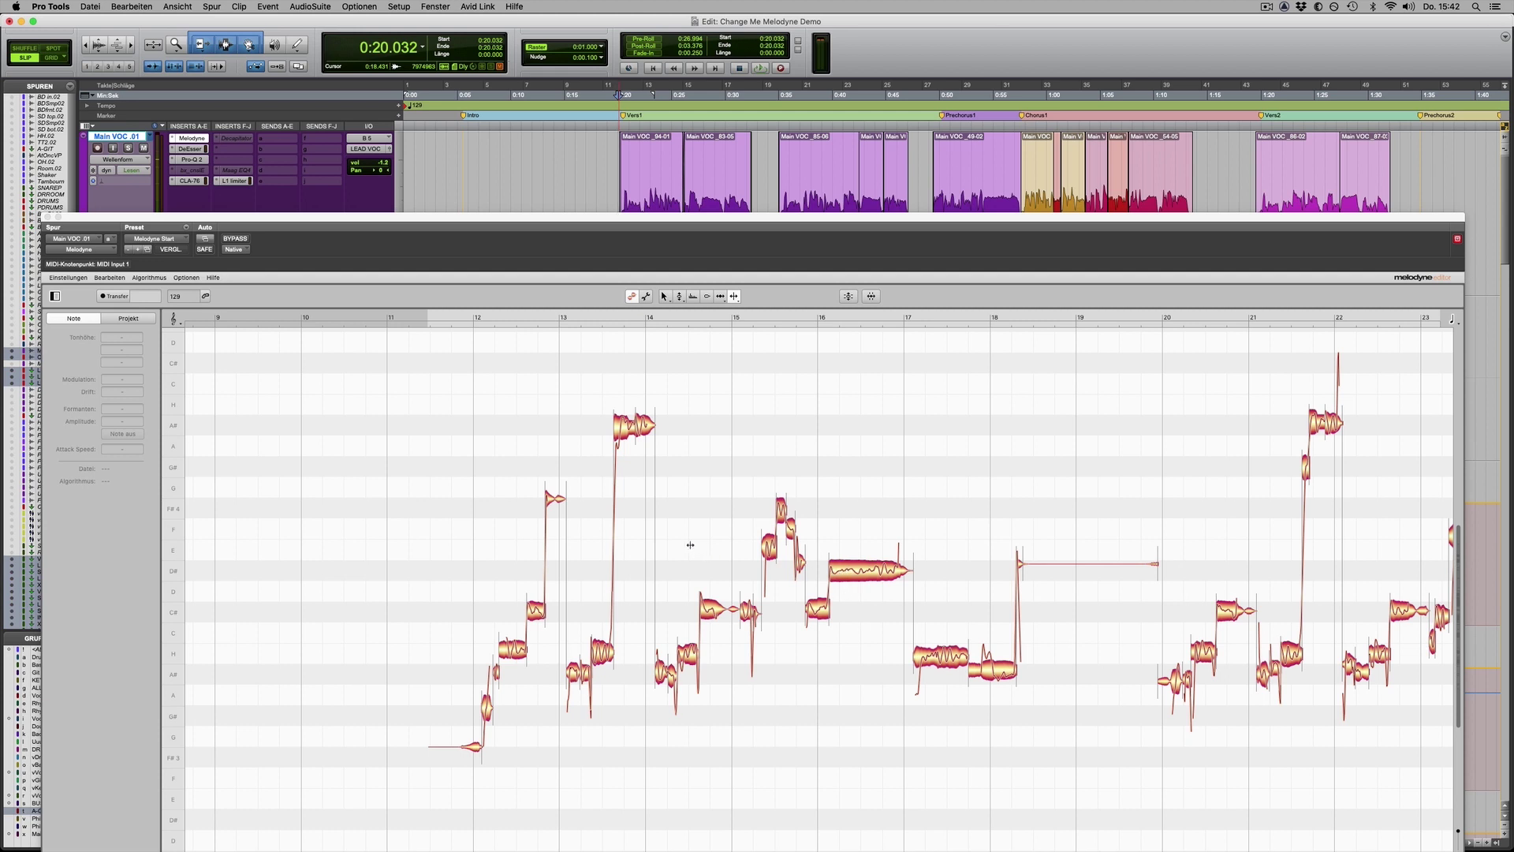
Place the edit cursor just before the first Verse 1 vocal clip, at about 0:19.866
{"action": "left_click_drag", "start_coordinate": [700, 541], "coordinate": [740, 539]}
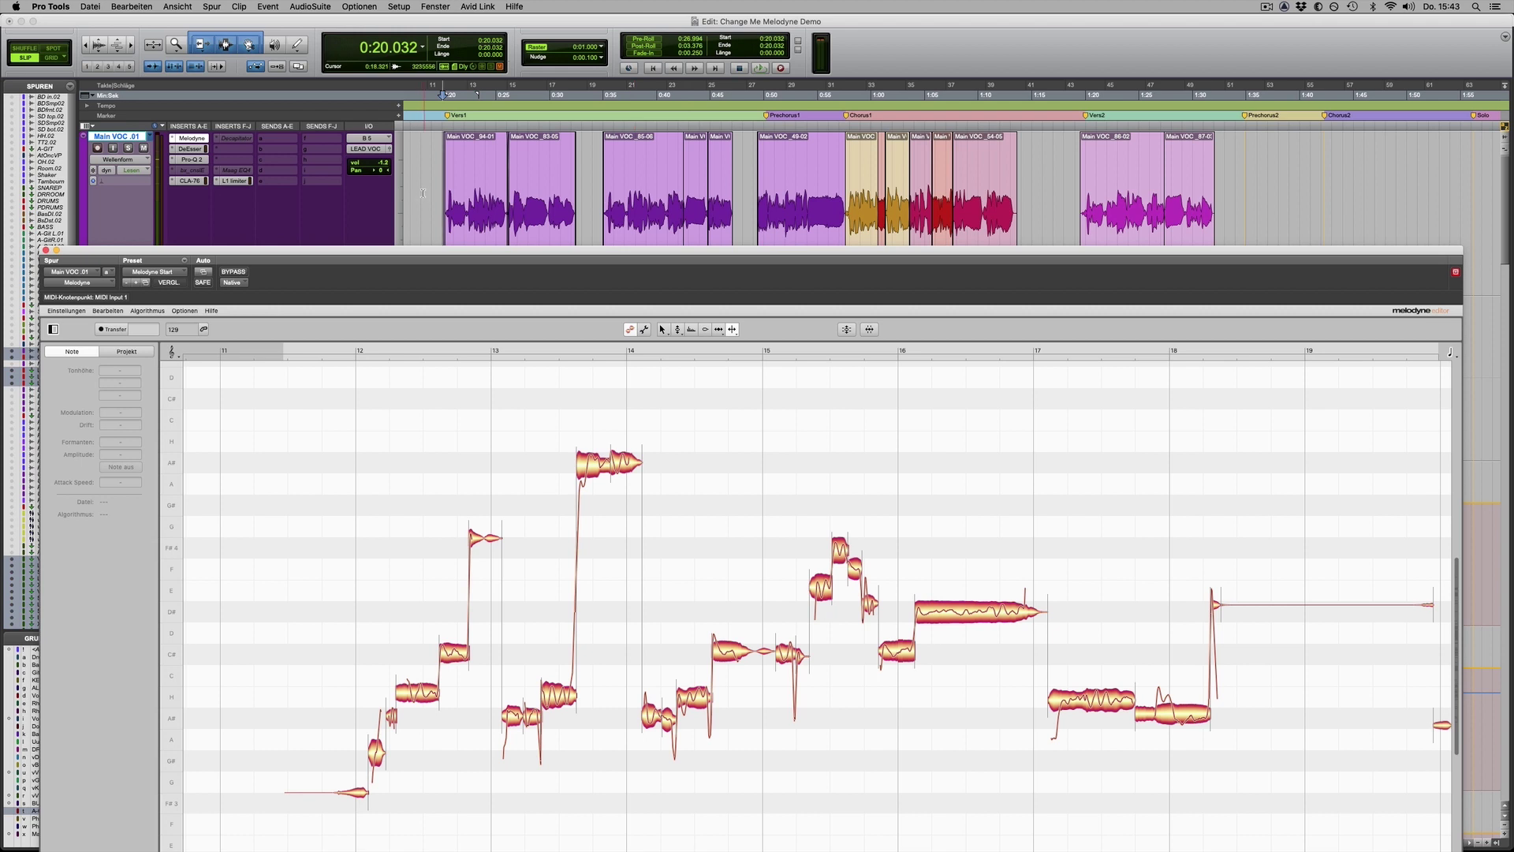
{"action": "left_click", "coordinate": [595, 189]}
{"action": "left_click", "coordinate": [745, 188]}
{"action": "left_click", "coordinate": [591, 196]}
{"action": "key", "text": "super+bracketright"}
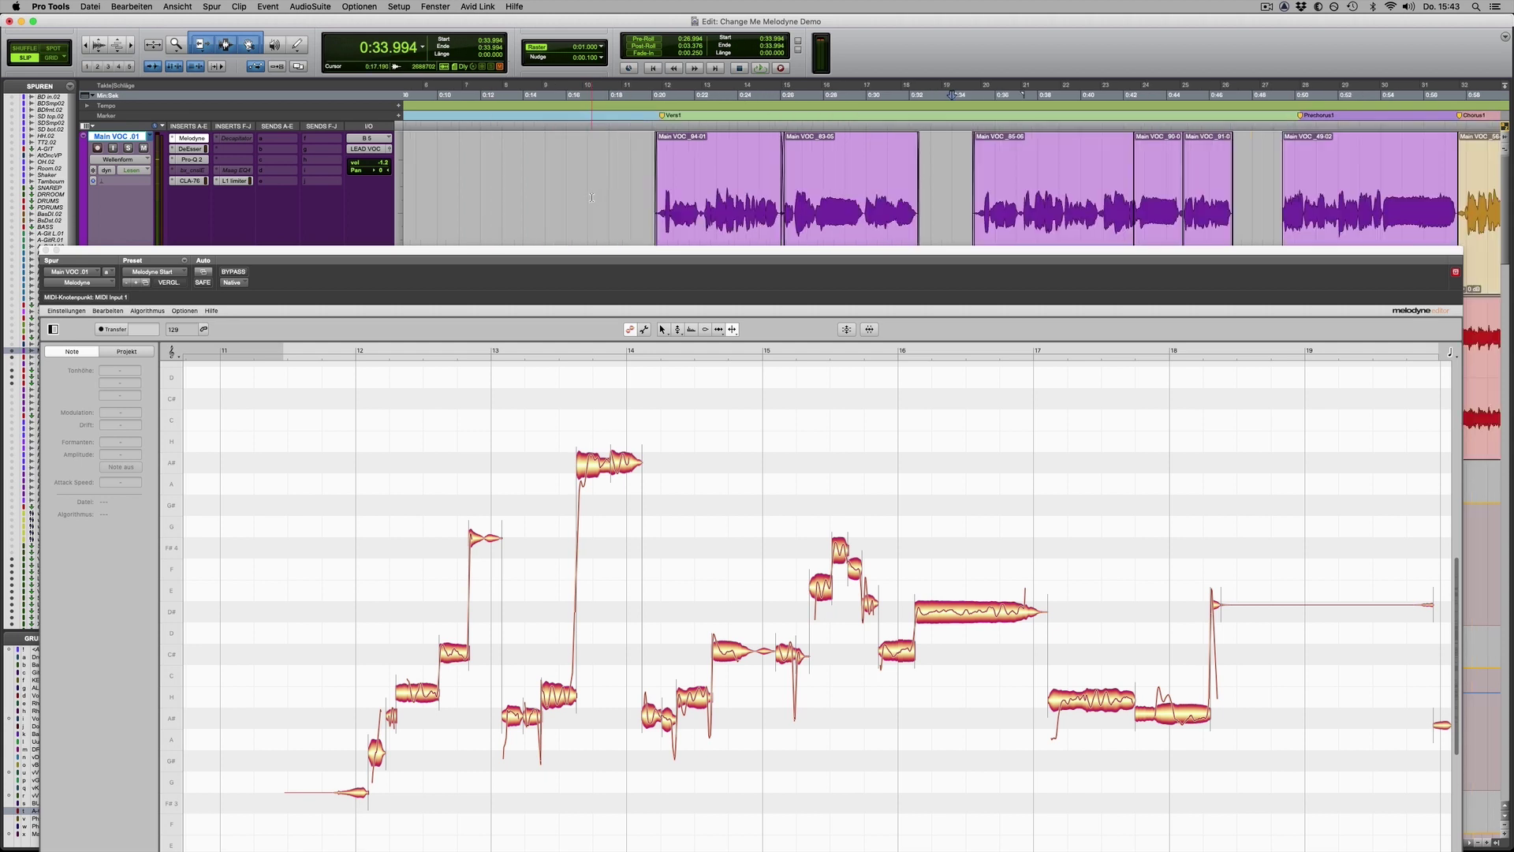
{"action": "left_click", "coordinate": [649, 194]}
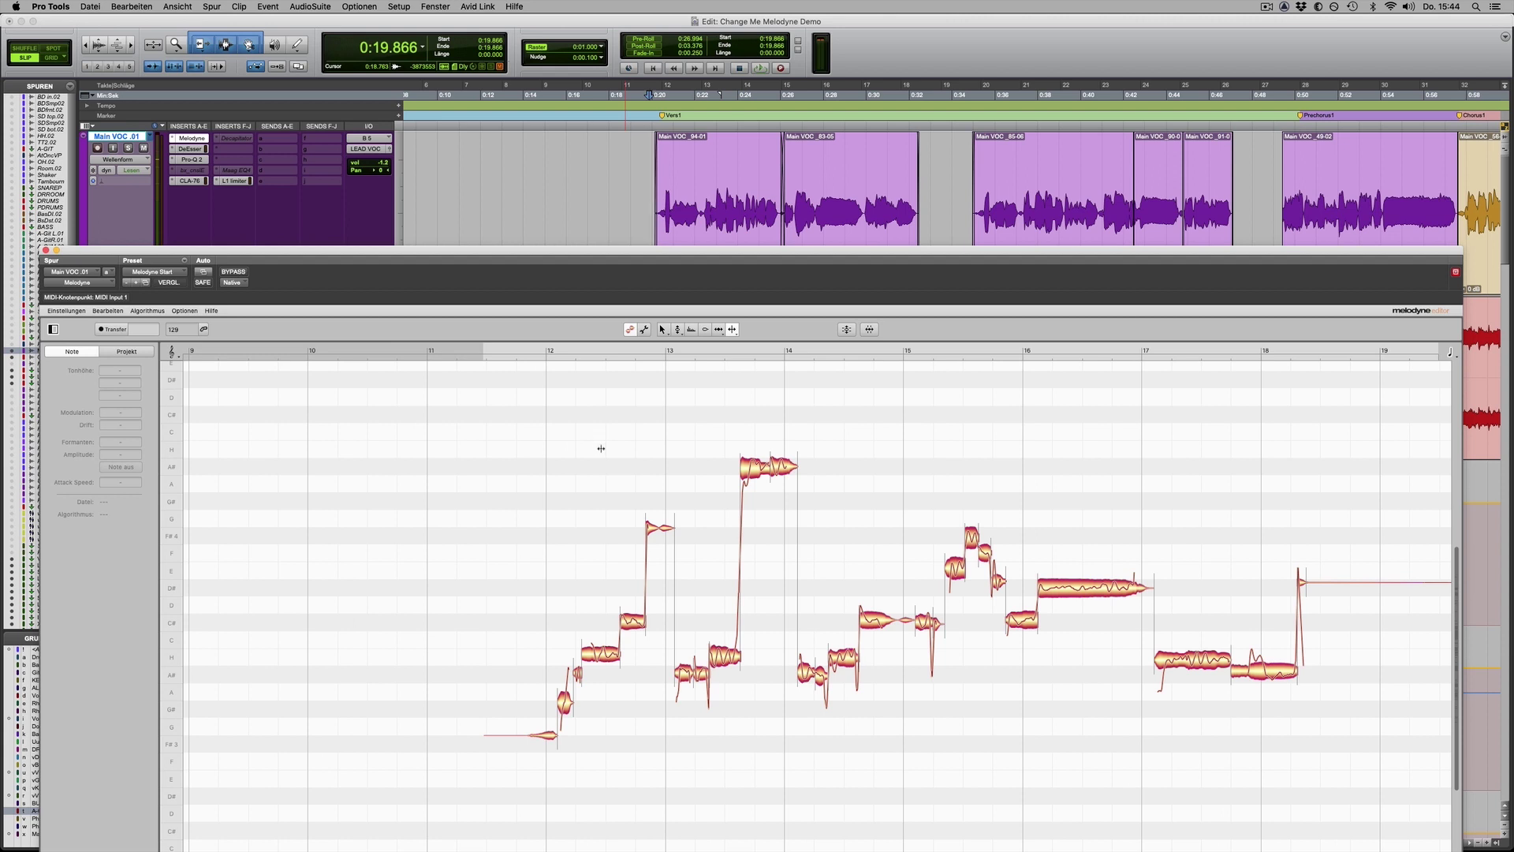
Try the Correct Pitch macro on all vocal notes, varying the pitch center between 100% and 52% before applying it at 0%
{"action": "left_click_drag", "start_coordinate": [593, 451], "coordinate": [446, 397]}
{"action": "scroll", "coordinate": [541, 429], "scroll_direction": "right", "scroll_amount": 5}
{"action": "left_click_drag", "start_coordinate": [297, 448], "coordinate": [722, 806]}
{"action": "left_click_drag", "start_coordinate": [990, 844], "coordinate": [1314, 646]}
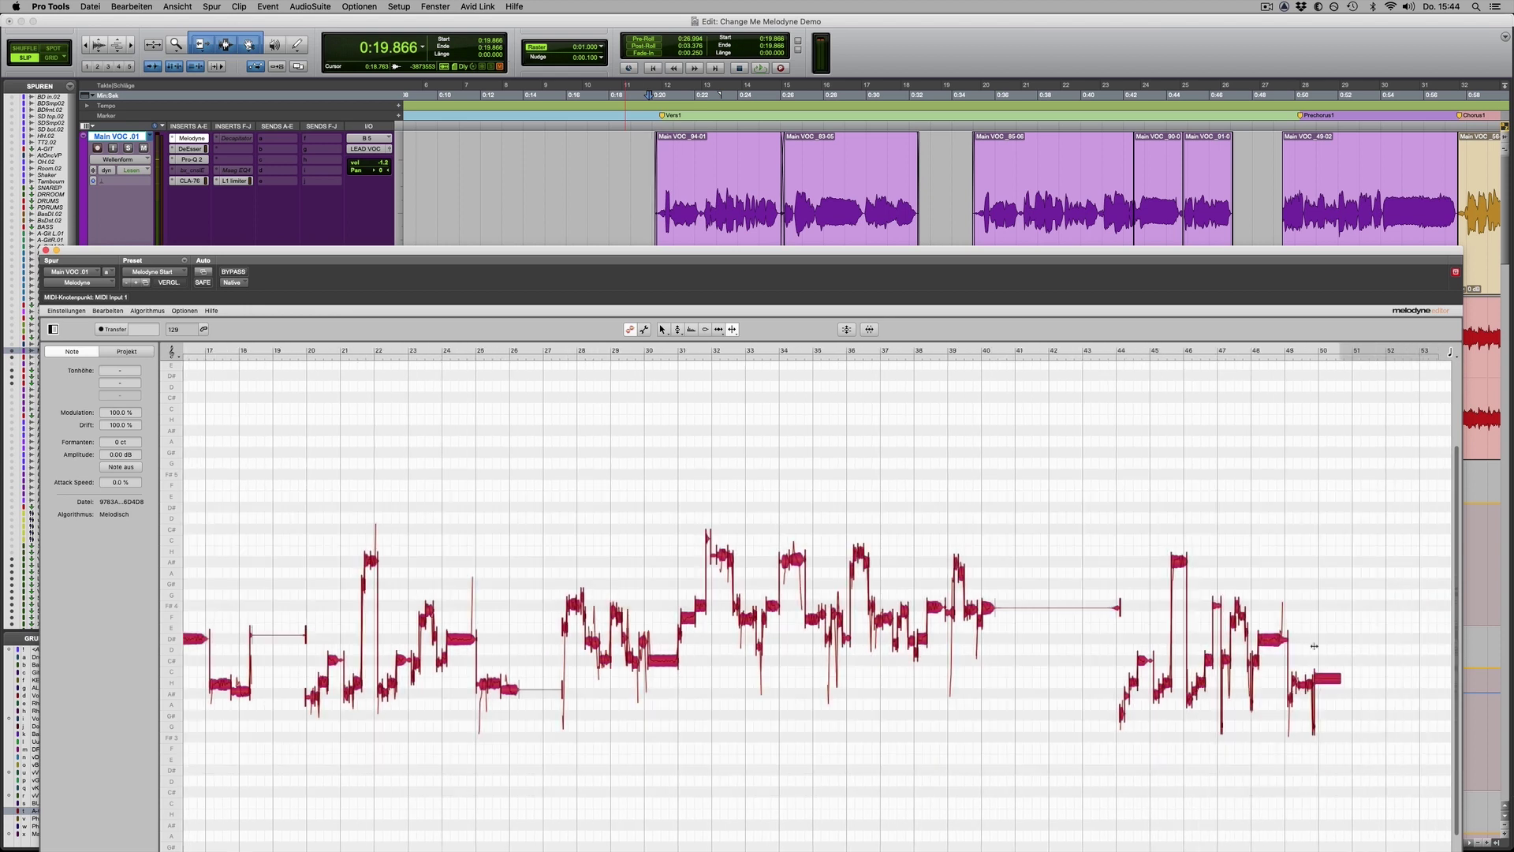
{"action": "left_click", "coordinate": [846, 329]}
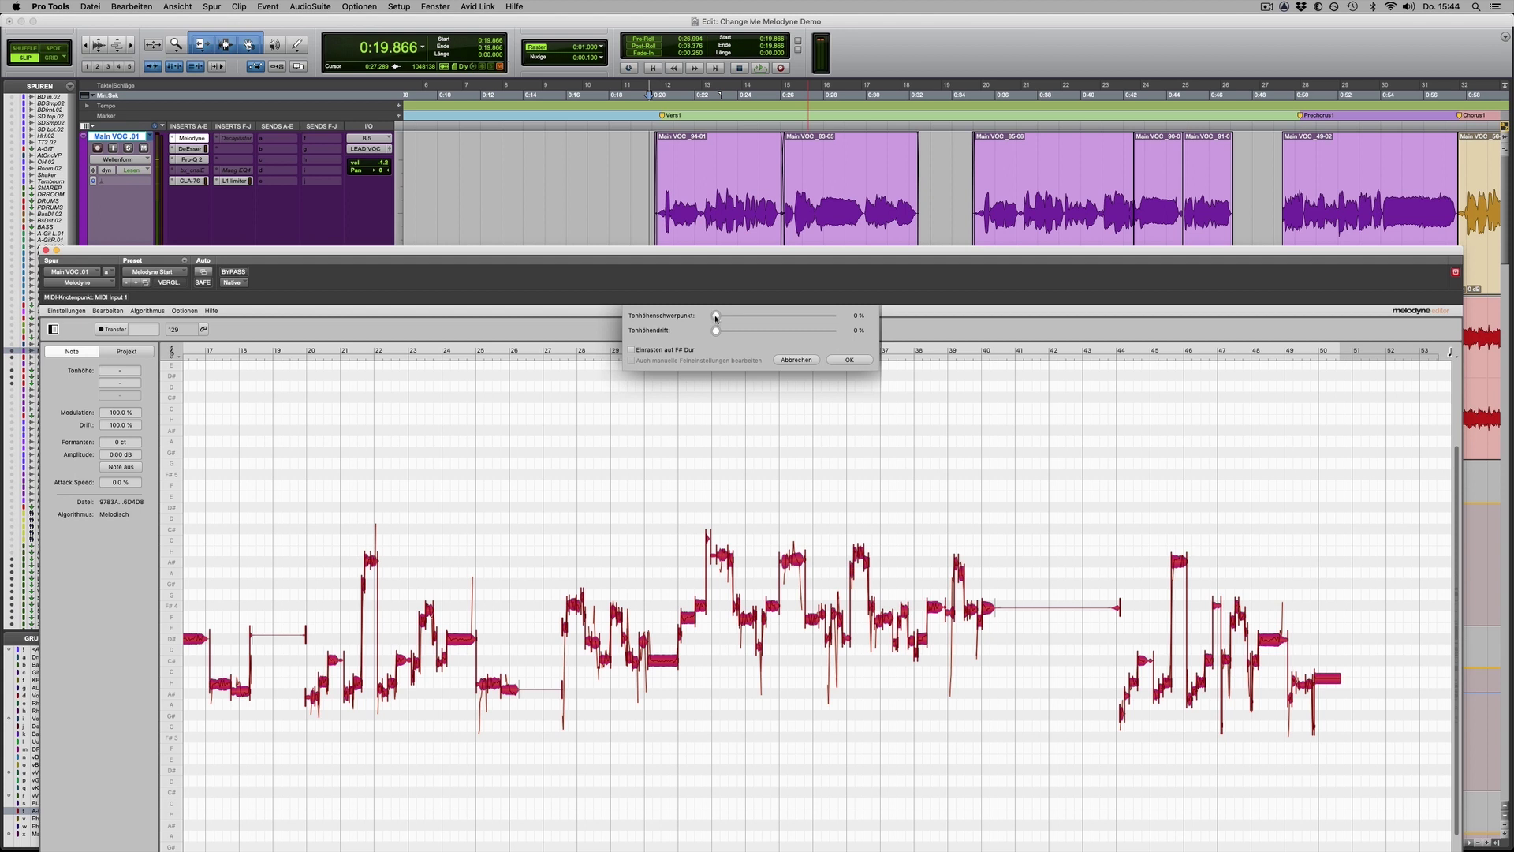
{"action": "left_click_drag", "start_coordinate": [717, 315], "coordinate": [828, 316]}
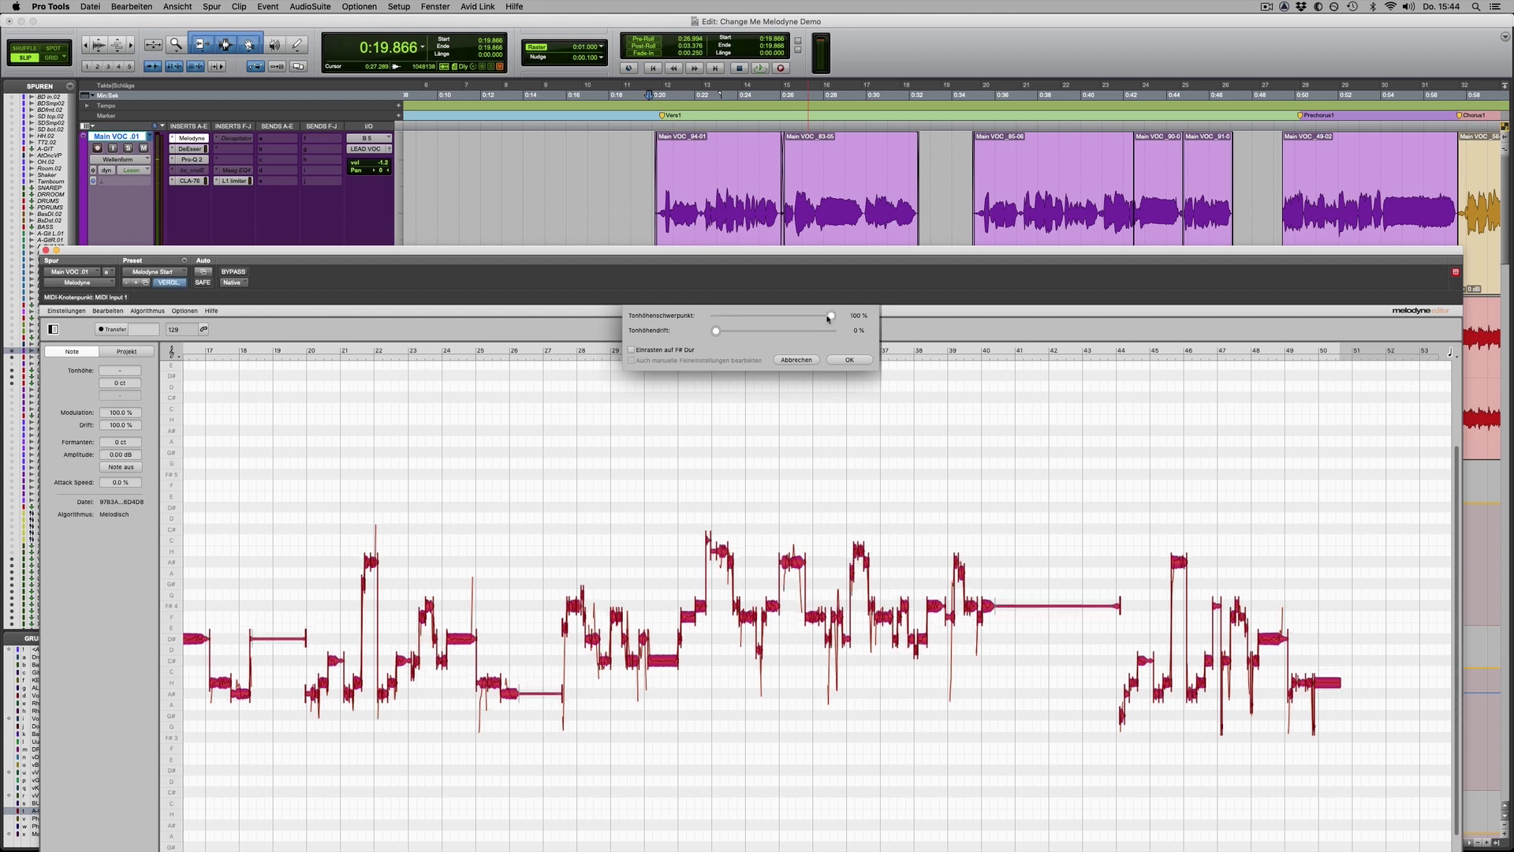
{"action": "left_click", "coordinate": [785, 317]}
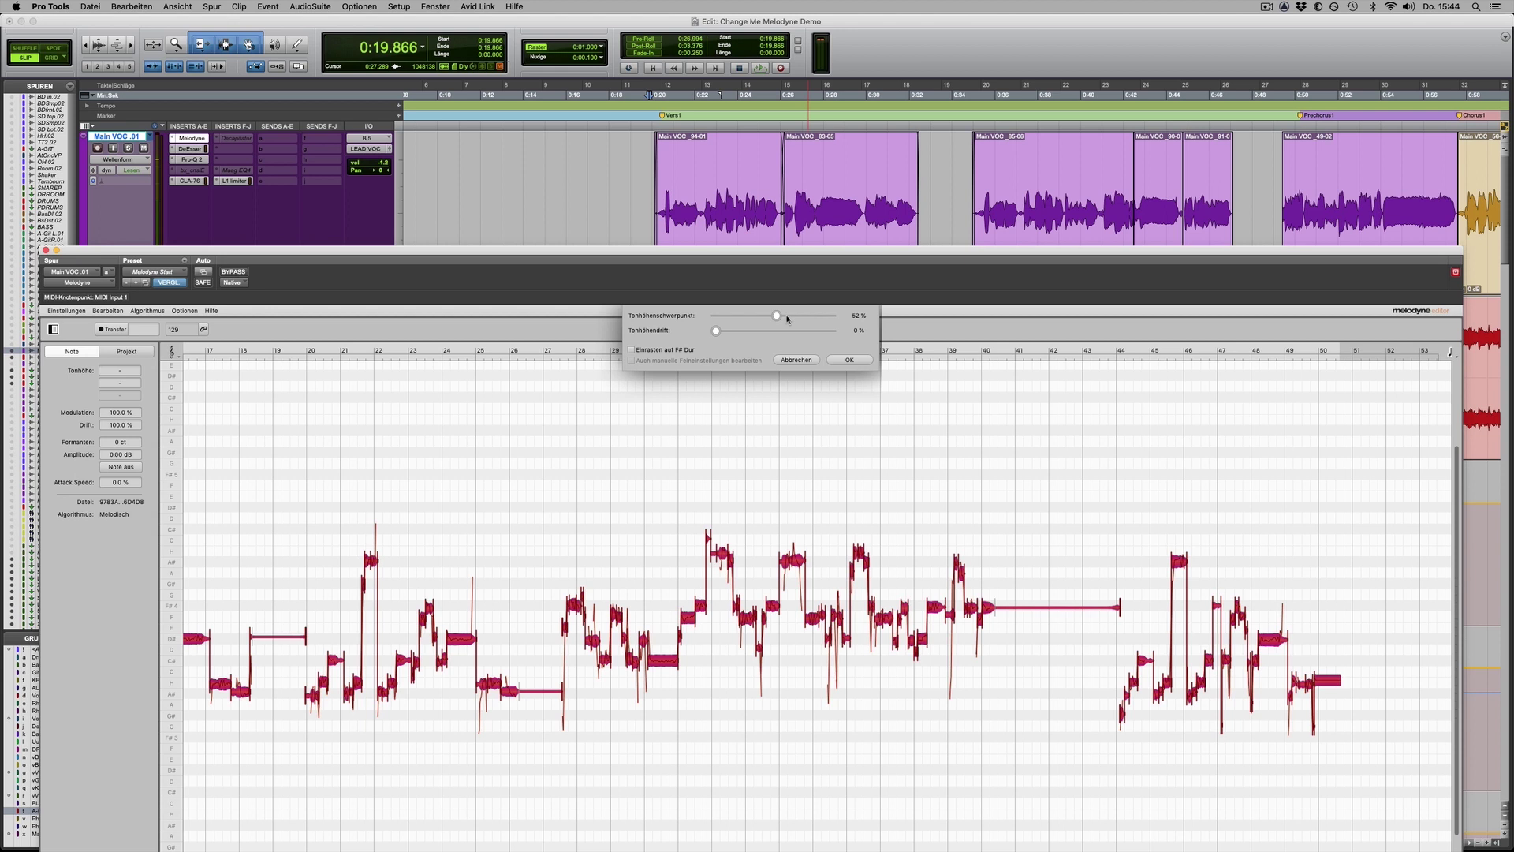
{"action": "left_click_drag", "start_coordinate": [818, 321], "coordinate": [842, 316]}
{"action": "mouse_move", "coordinate": [704, 318]}
{"action": "left_mouse_down"}
{"action": "mouse_move", "coordinate": [679, 317]}
{"action": "mouse_move", "coordinate": [733, 319]}
{"action": "left_mouse_up"}
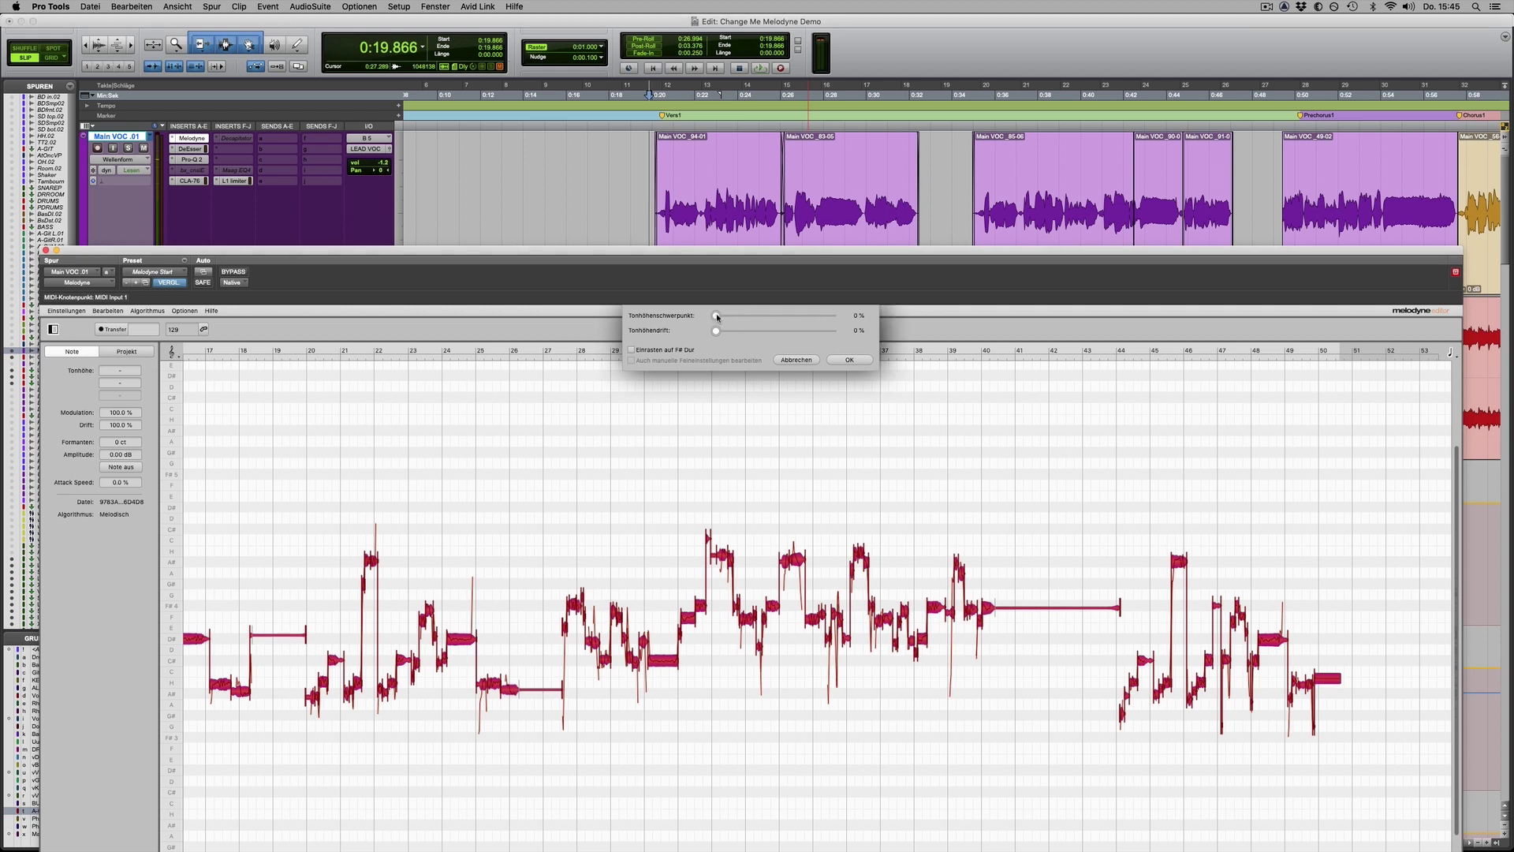
{"action": "left_click_drag", "start_coordinate": [763, 318], "coordinate": [837, 315]}
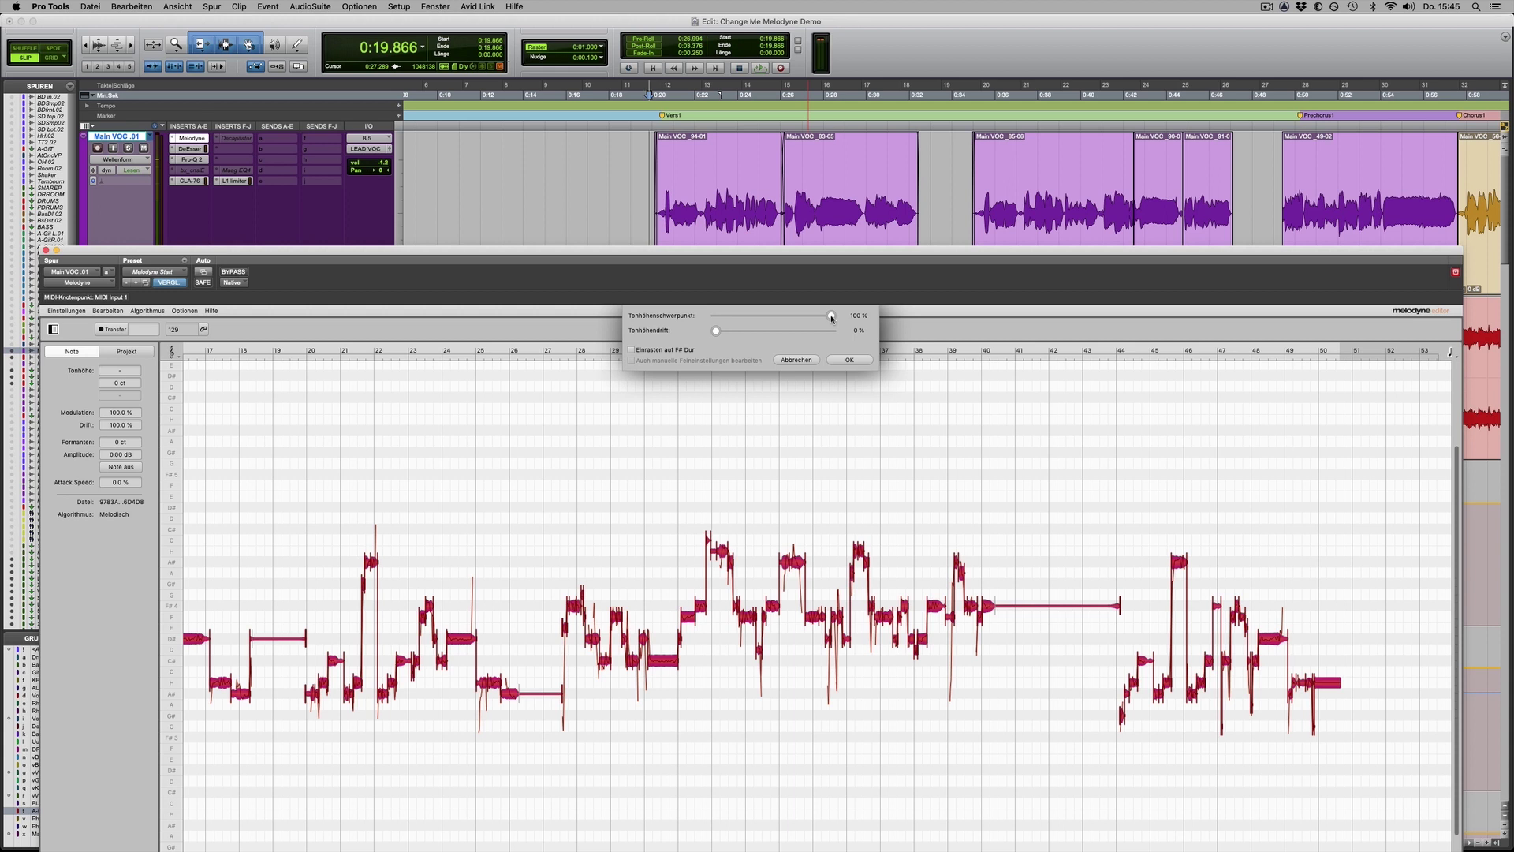
{"action": "left_click_drag", "start_coordinate": [682, 316], "coordinate": [659, 316]}
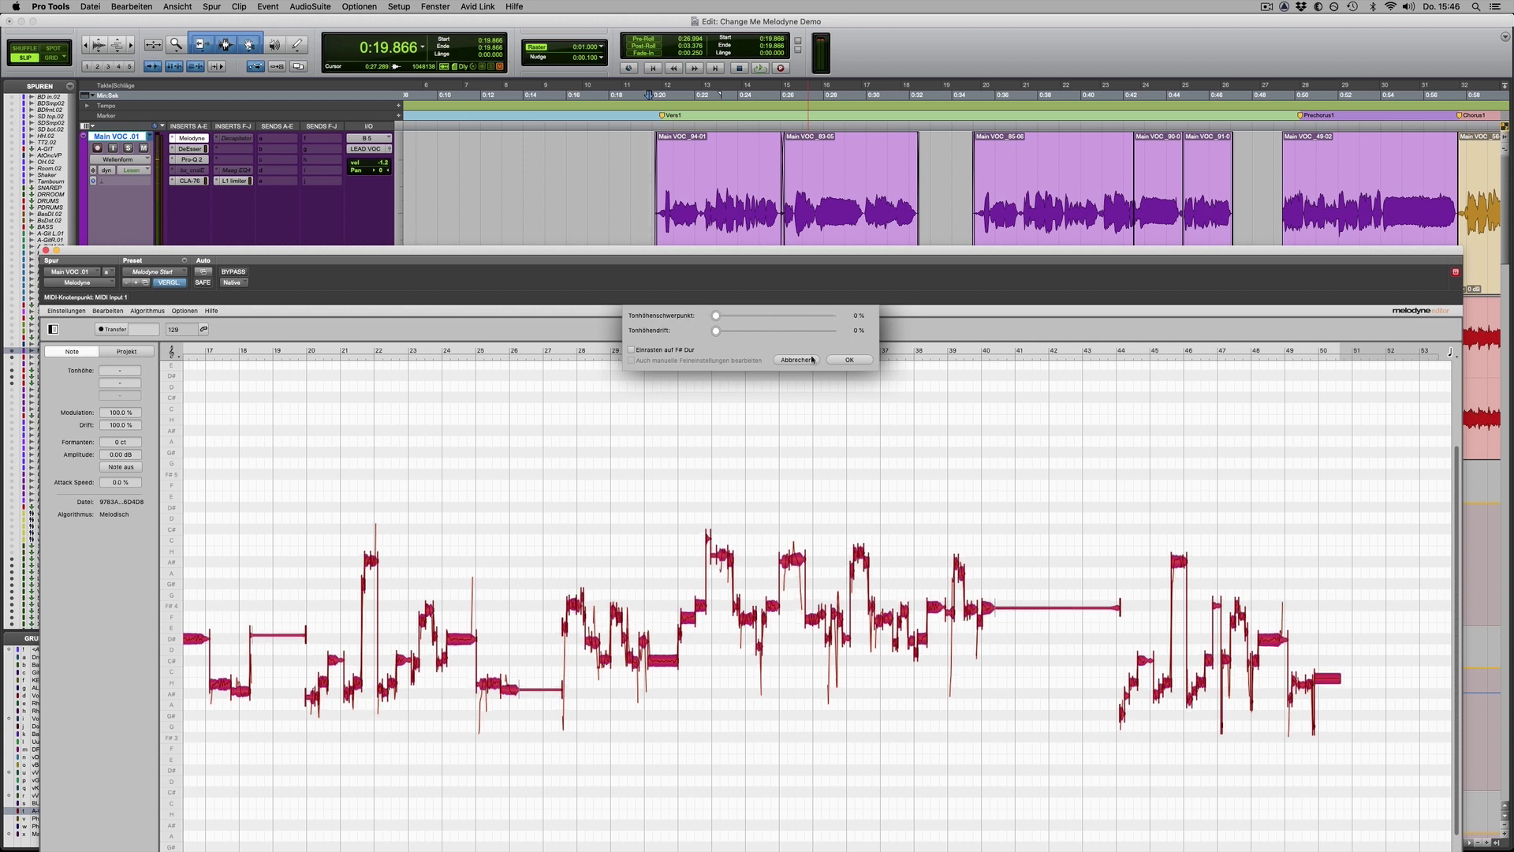
{"action": "left_click", "coordinate": [847, 361]}
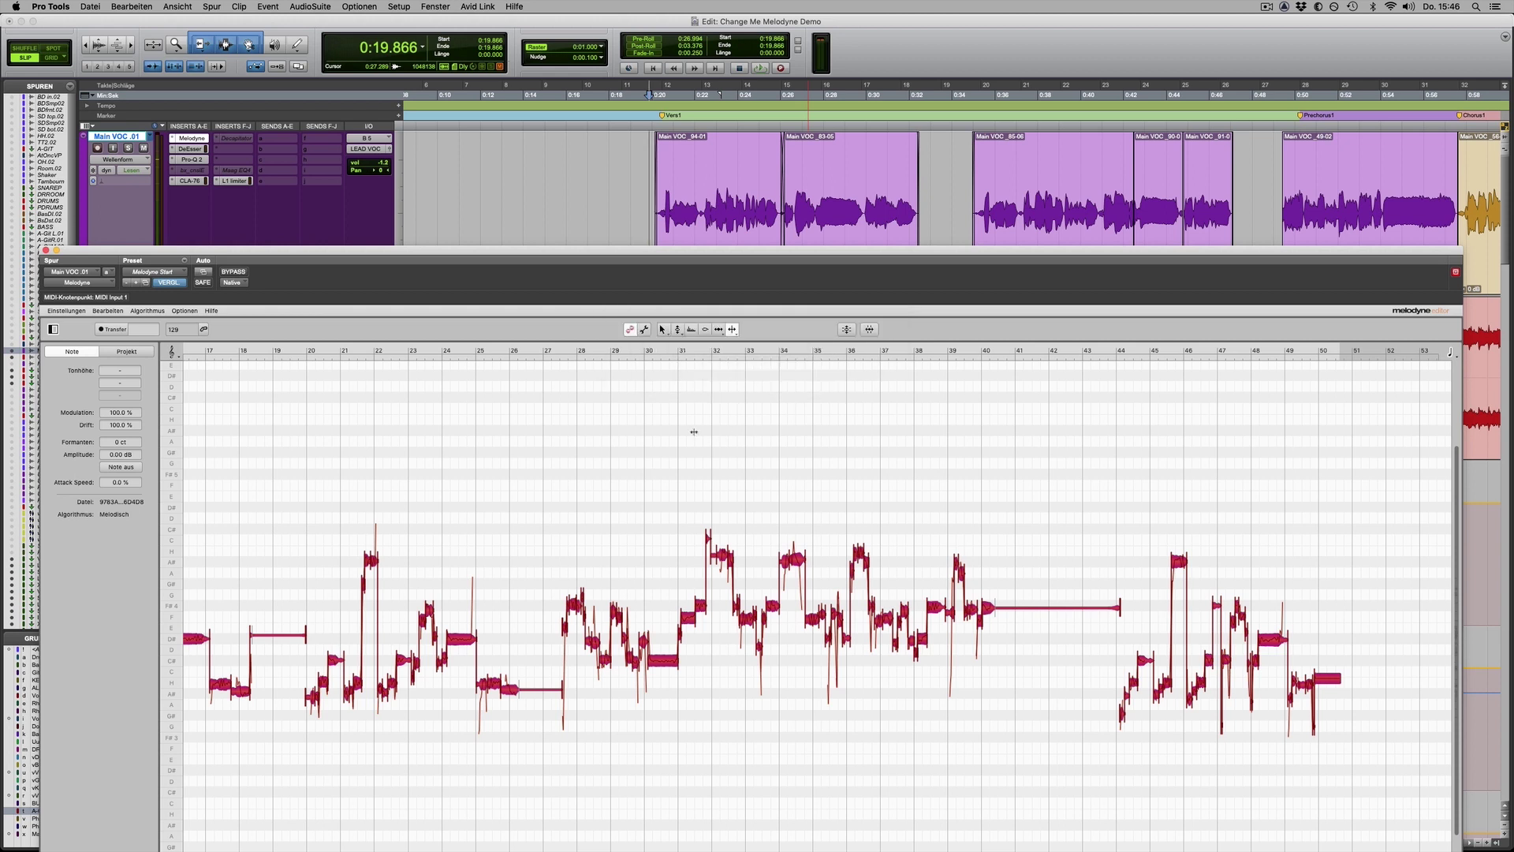
Clear the note selection and view the vocal notes around bars 16 to 21 up close
{"action": "scroll", "coordinate": [610, 517], "scroll_direction": "left", "scroll_amount": 10}
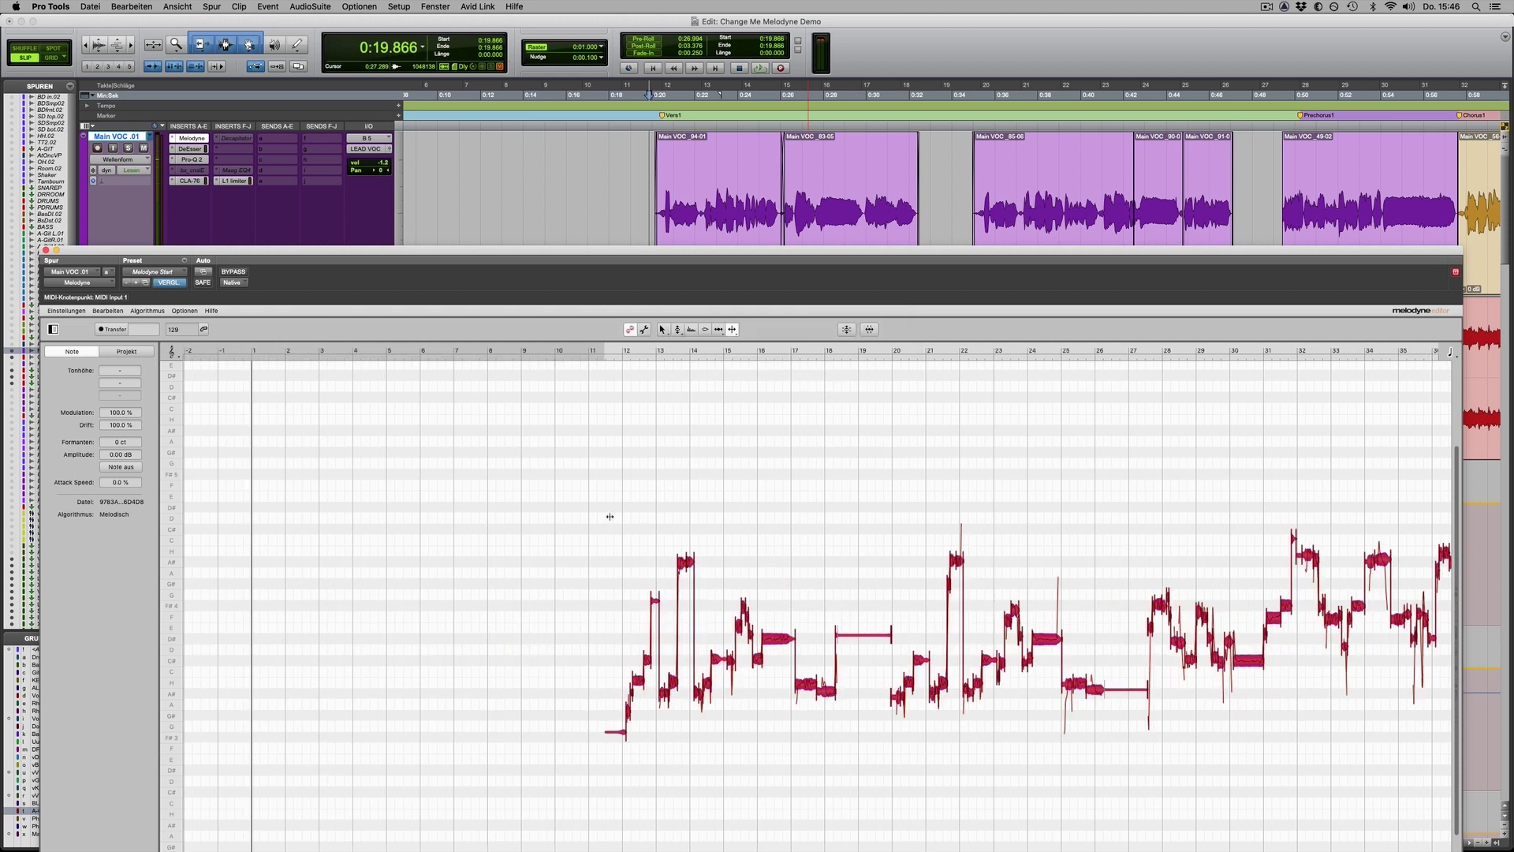
{"action": "left_click_drag", "start_coordinate": [674, 466], "coordinate": [620, 527]}
{"action": "left_click", "coordinate": [678, 474]}
{"action": "scroll", "coordinate": [677, 474], "scroll_direction": "right", "scroll_amount": 5}
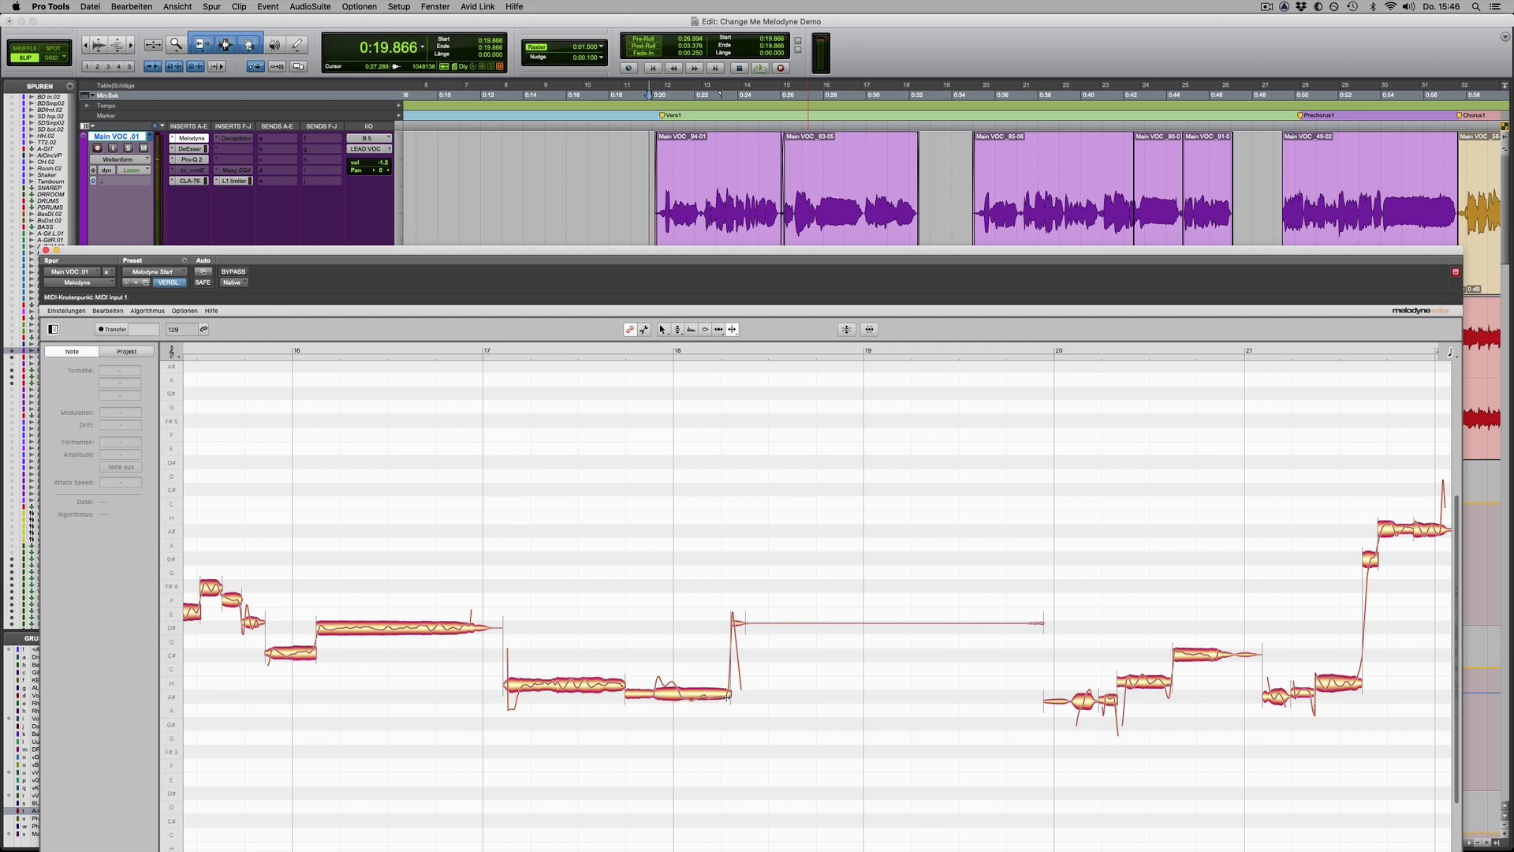
Split the note crossing bar 18 in two places with the Note Separation tool
{"action": "scroll", "coordinate": [663, 694], "scroll_direction": "up", "scroll_amount": 3}
{"action": "right_click", "coordinate": [667, 676]}
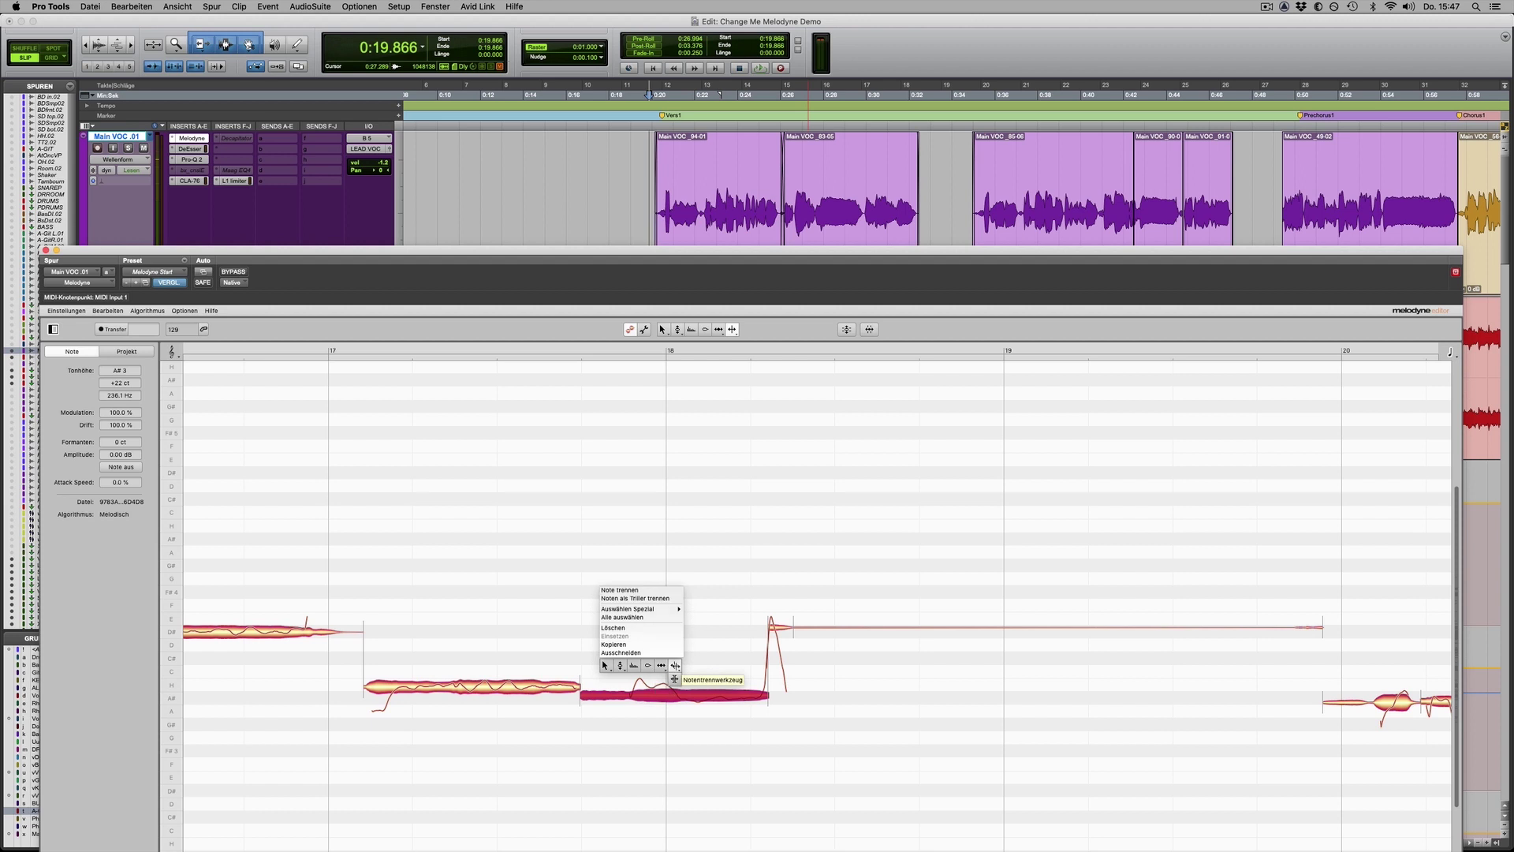
{"action": "key", "text": "Escape"}
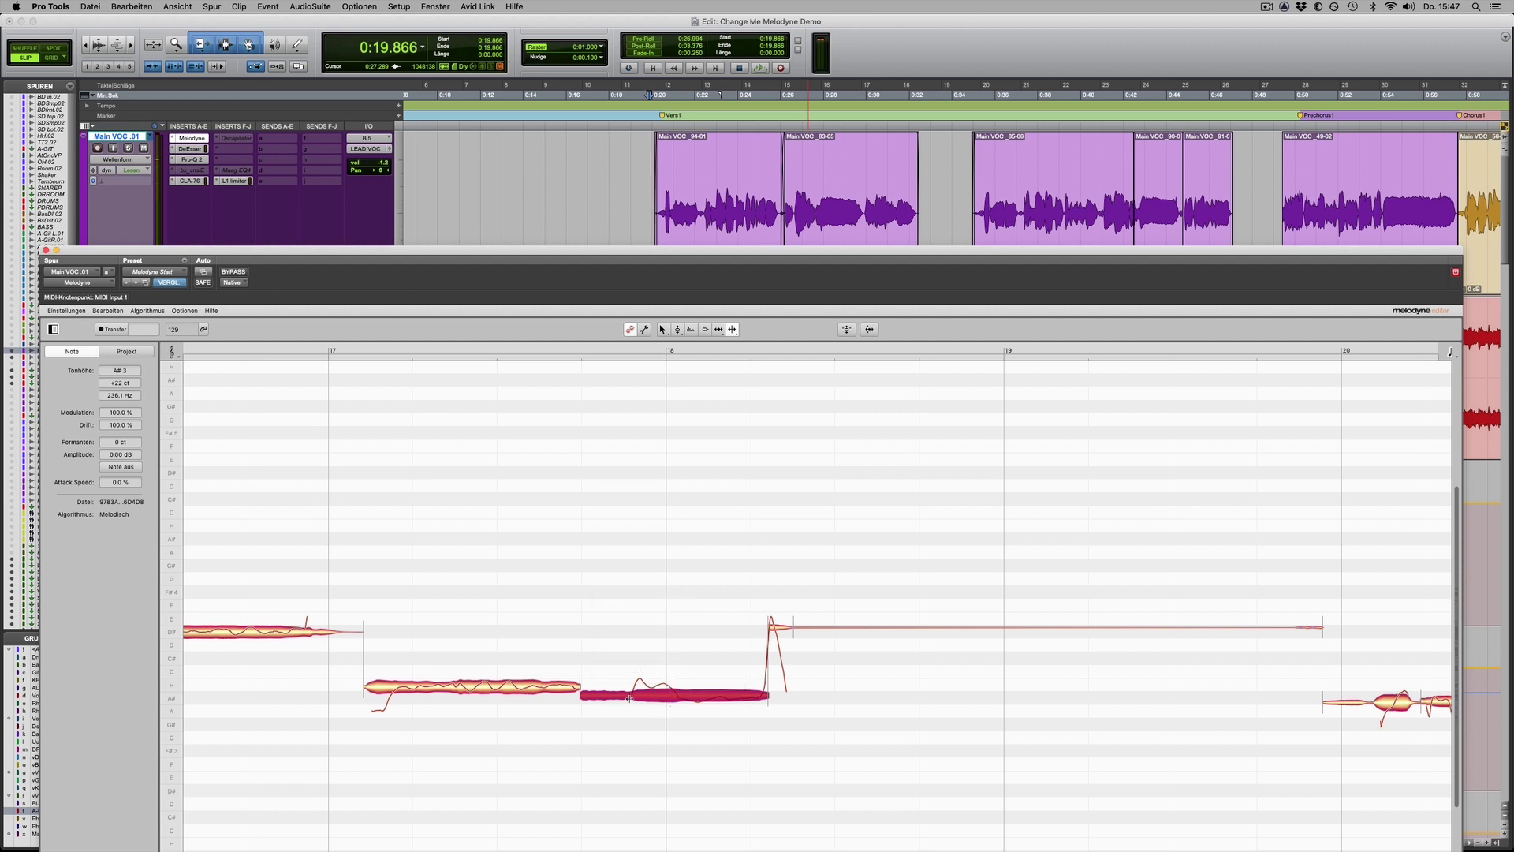
{"action": "double_click", "coordinate": [676, 694]}
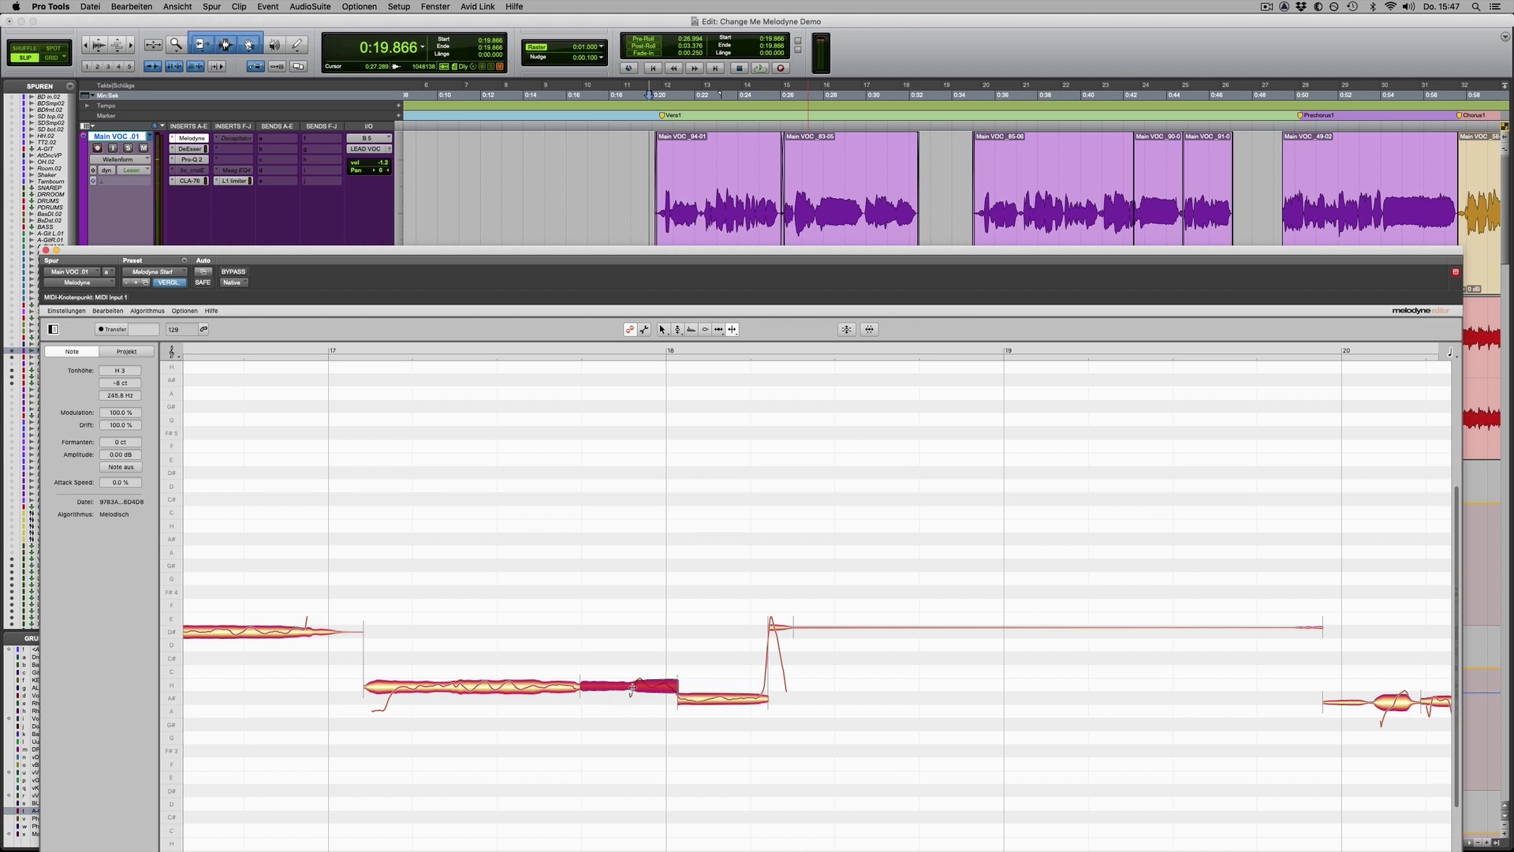
{"action": "left_click", "coordinate": [631, 691]}
{"action": "scroll", "coordinate": [755, 701], "scroll_direction": "right", "scroll_amount": 5}
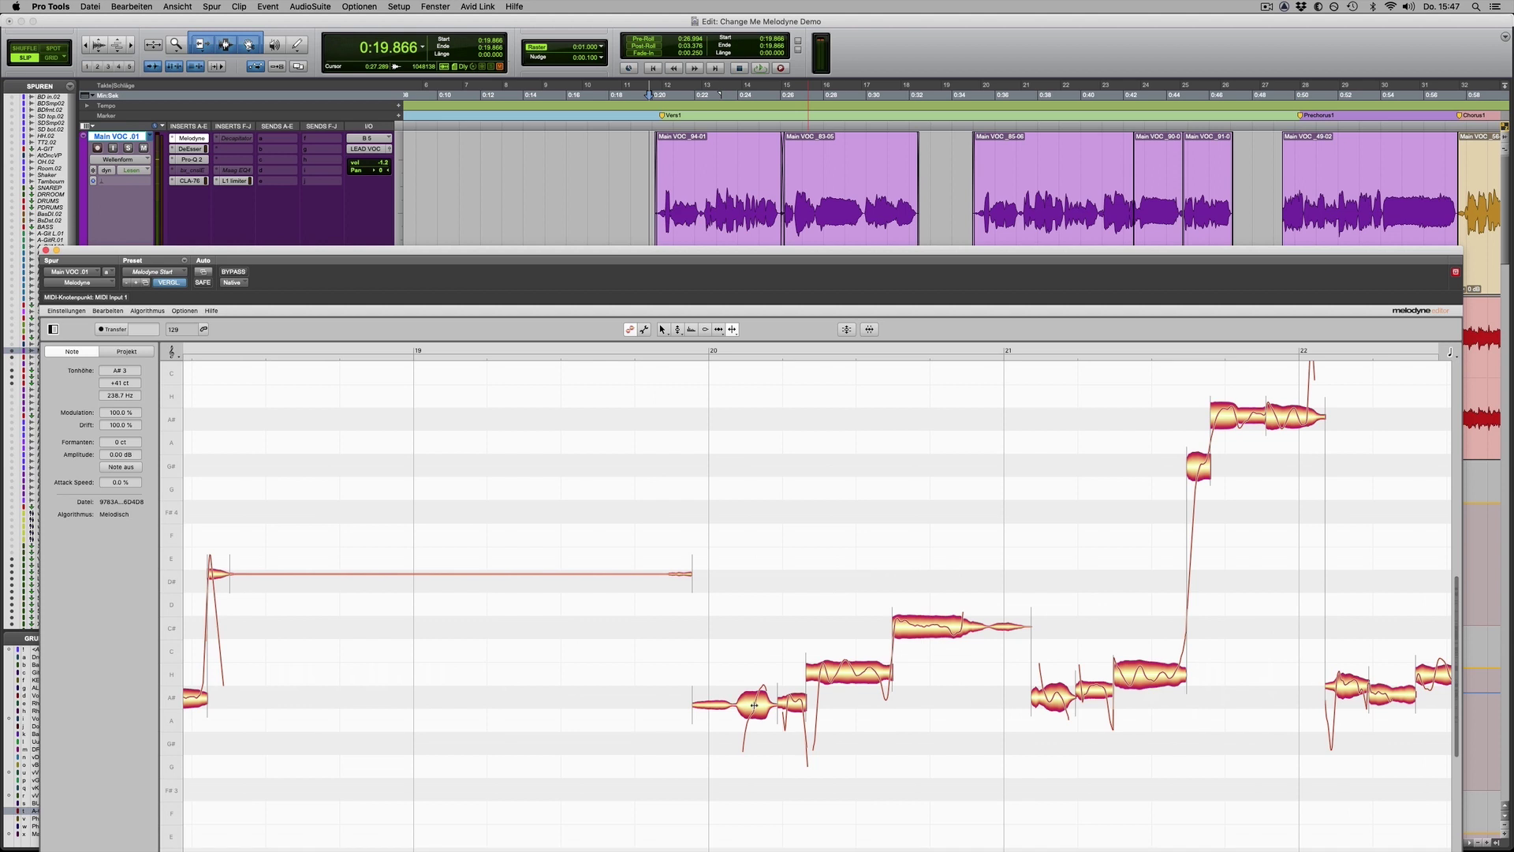
Separate the first note at bar 20, the first high note before bar 22 and the short note leading up to it
{"action": "double_click", "coordinate": [755, 704]}
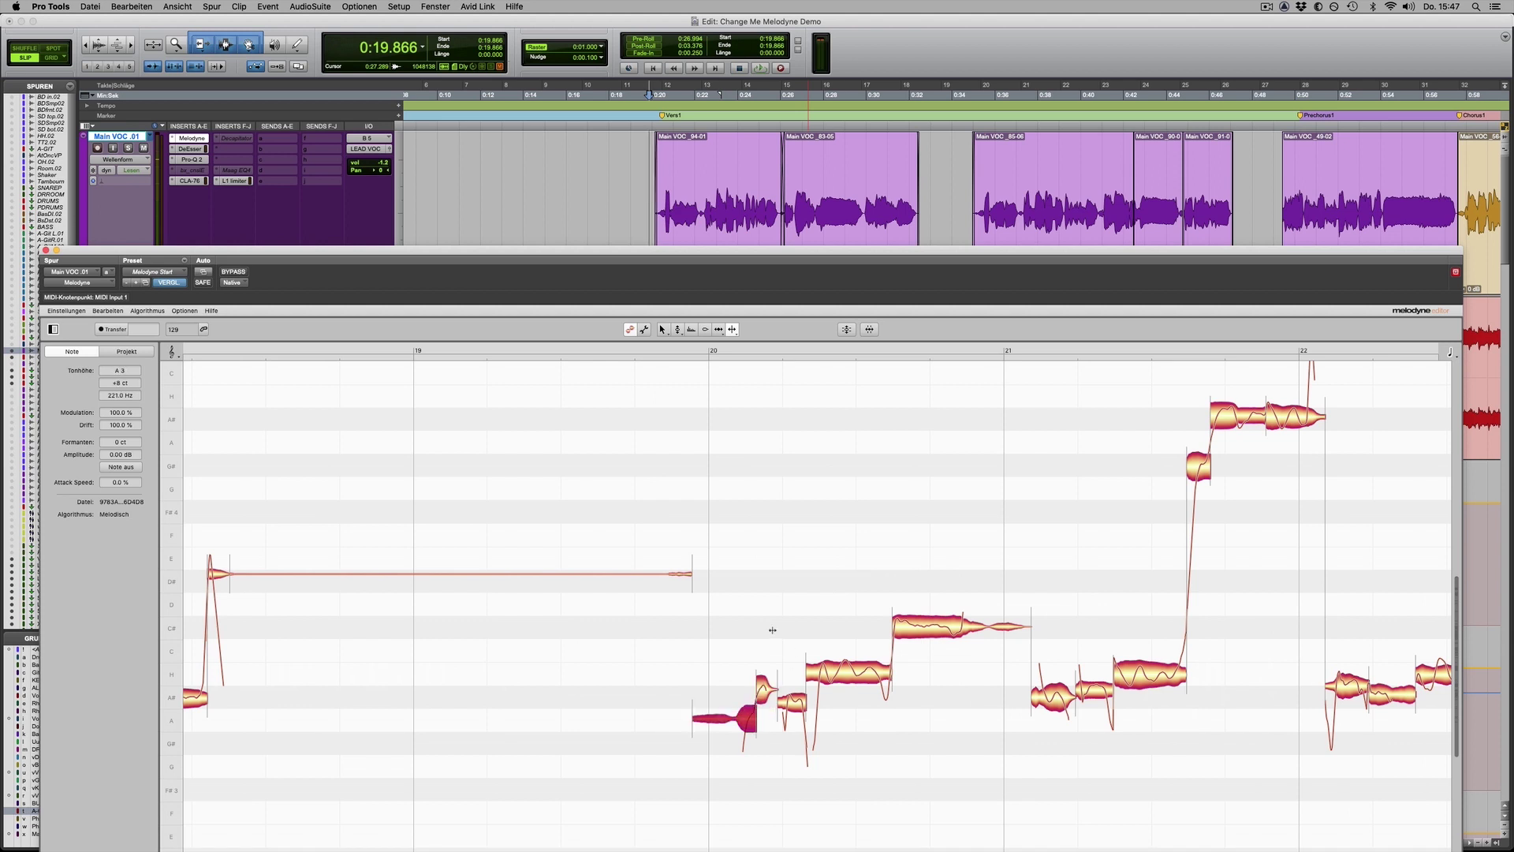
{"action": "scroll", "coordinate": [772, 630], "scroll_direction": "right", "scroll_amount": 5}
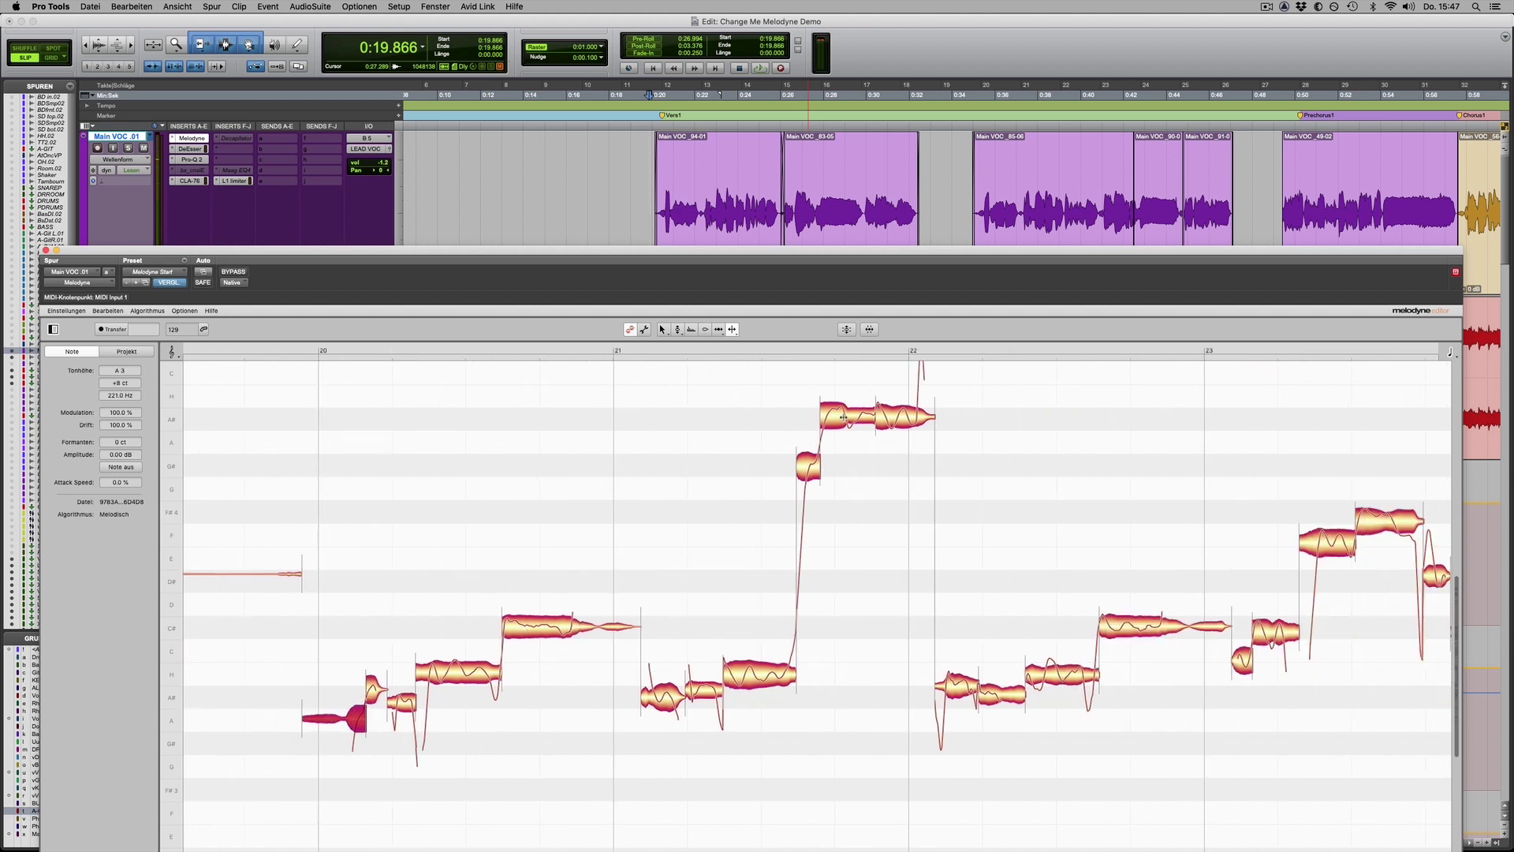
{"action": "double_click", "coordinate": [844, 415]}
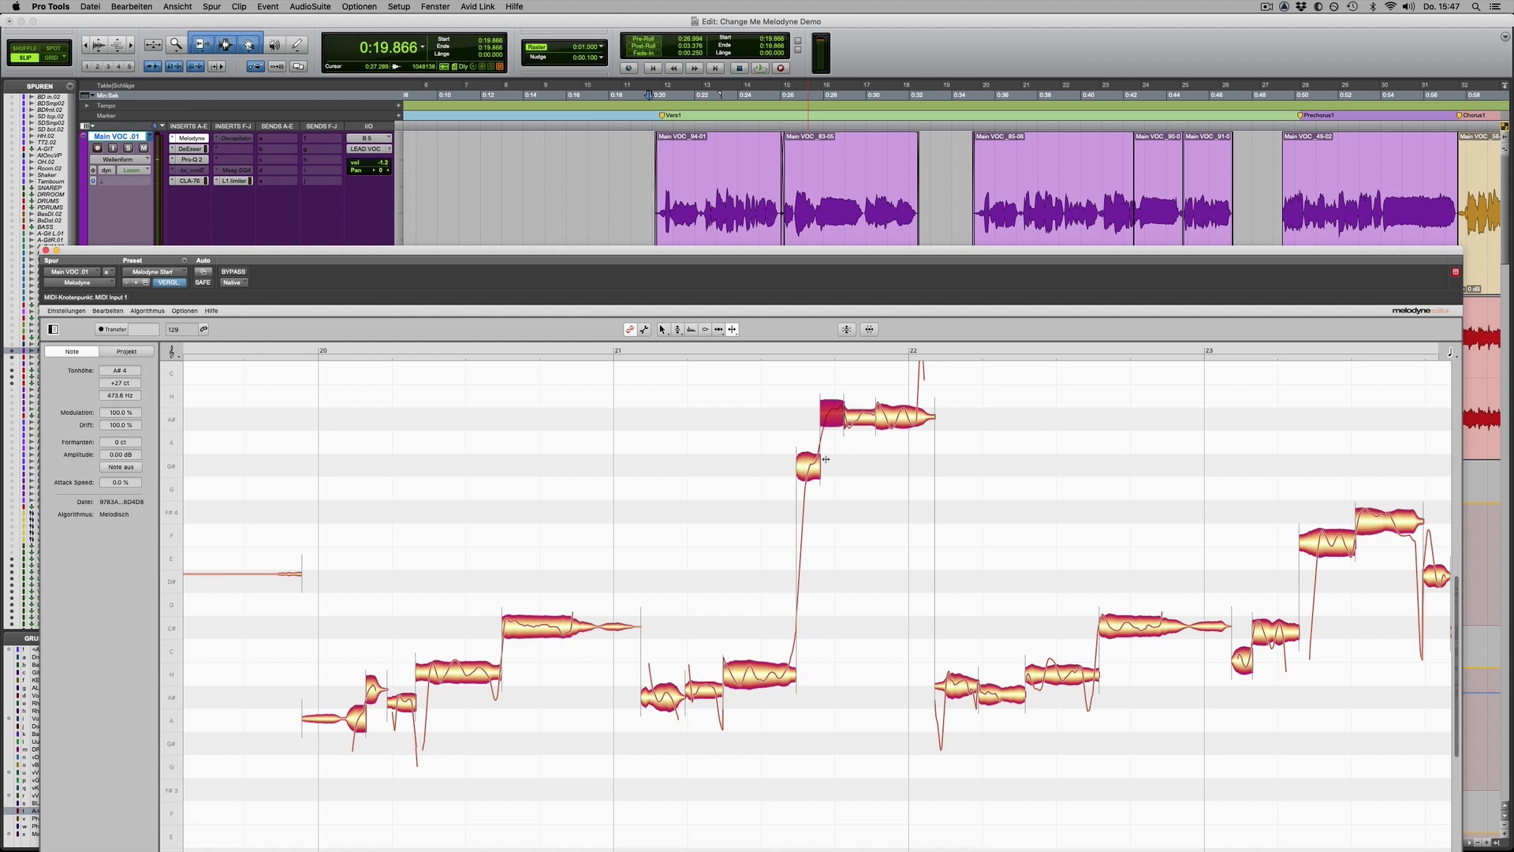
{"action": "scroll", "coordinate": [855, 500], "scroll_direction": "right", "scroll_amount": 1}
{"action": "double_click", "coordinate": [791, 467]}
{"action": "left_click_drag", "start_coordinate": [789, 469], "coordinate": [845, 492]}
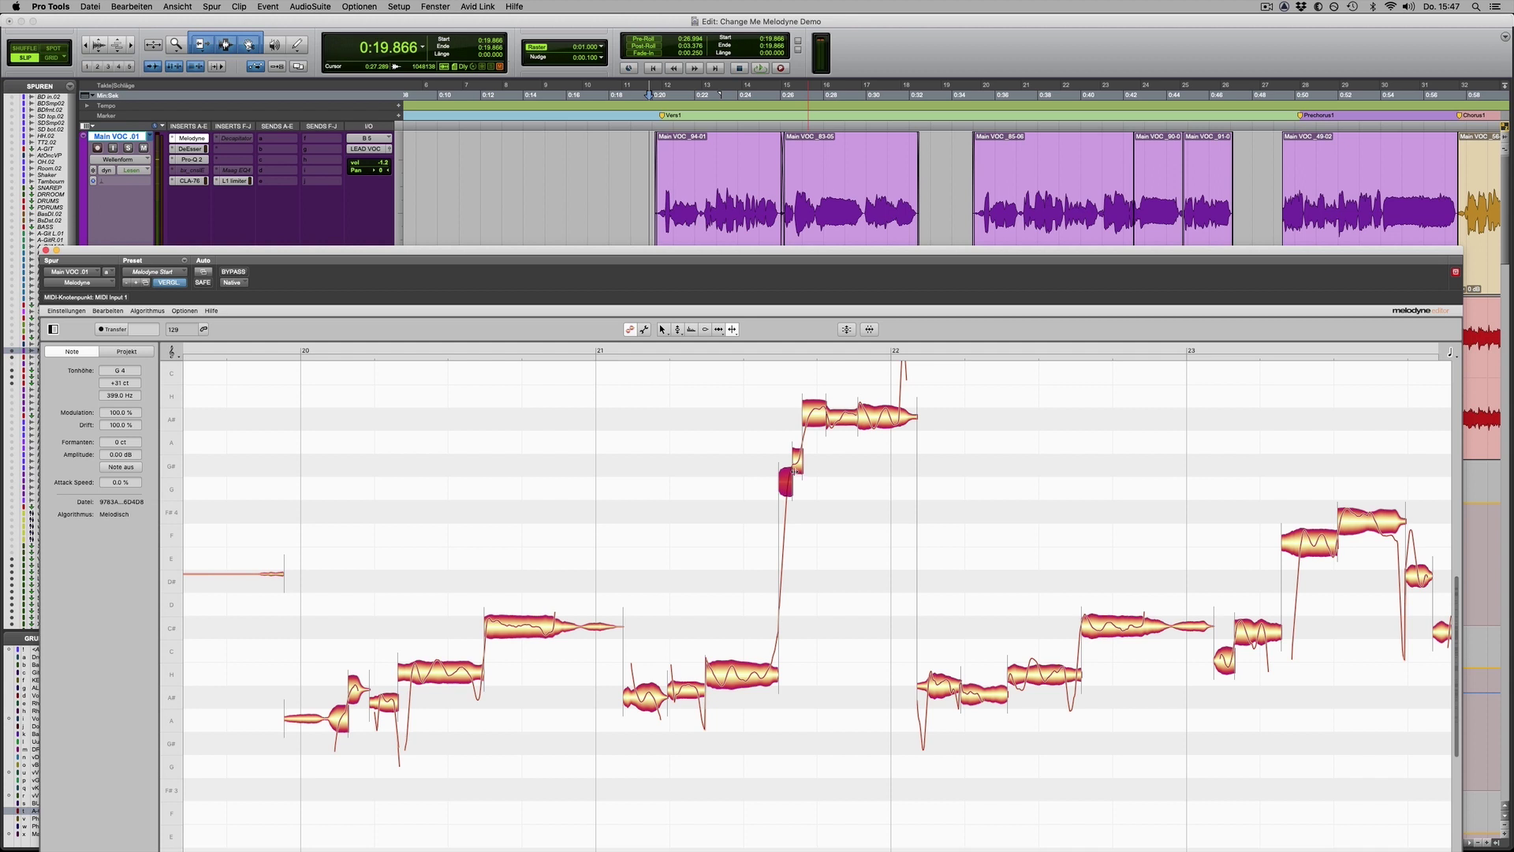
Split the two neighbouring notes at the peak of the phrase between bars 23 and 24
{"action": "scroll", "coordinate": [844, 478], "scroll_direction": "right", "scroll_amount": 14}
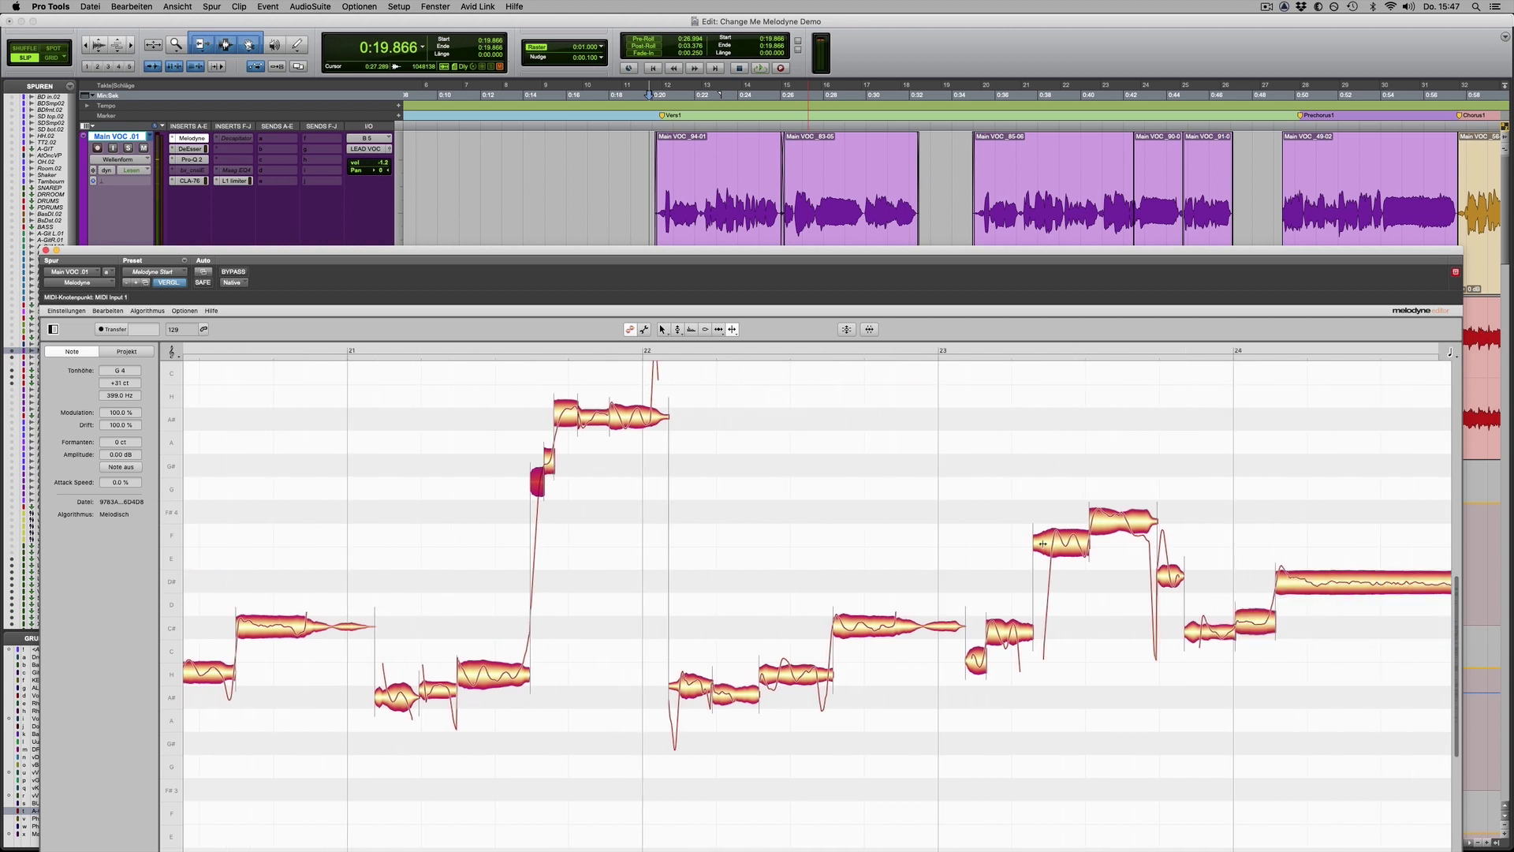
{"action": "double_click", "coordinate": [1053, 541]}
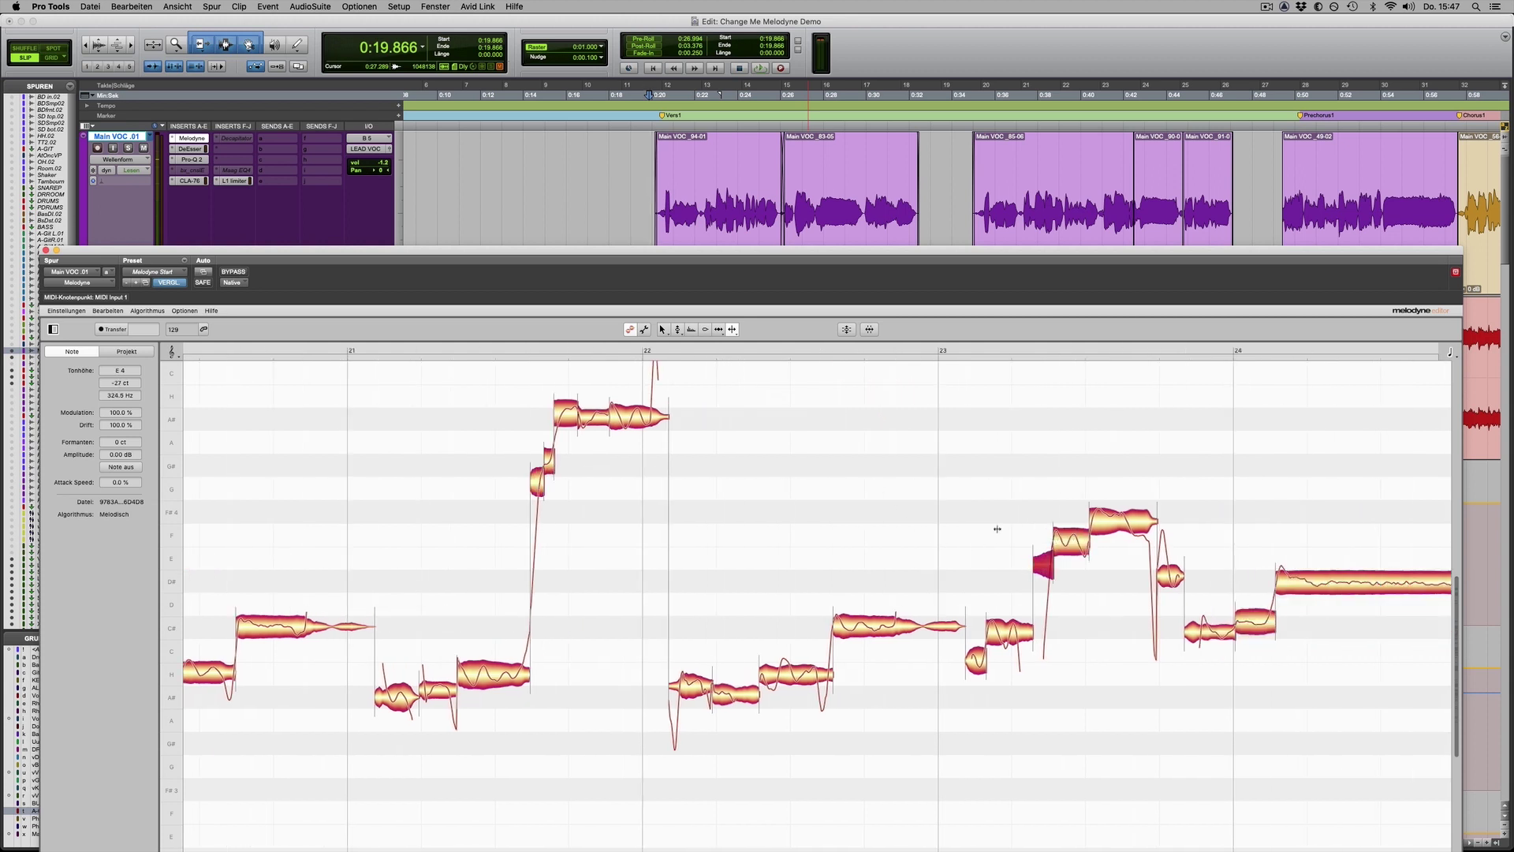
{"action": "left_click", "coordinate": [1123, 517]}
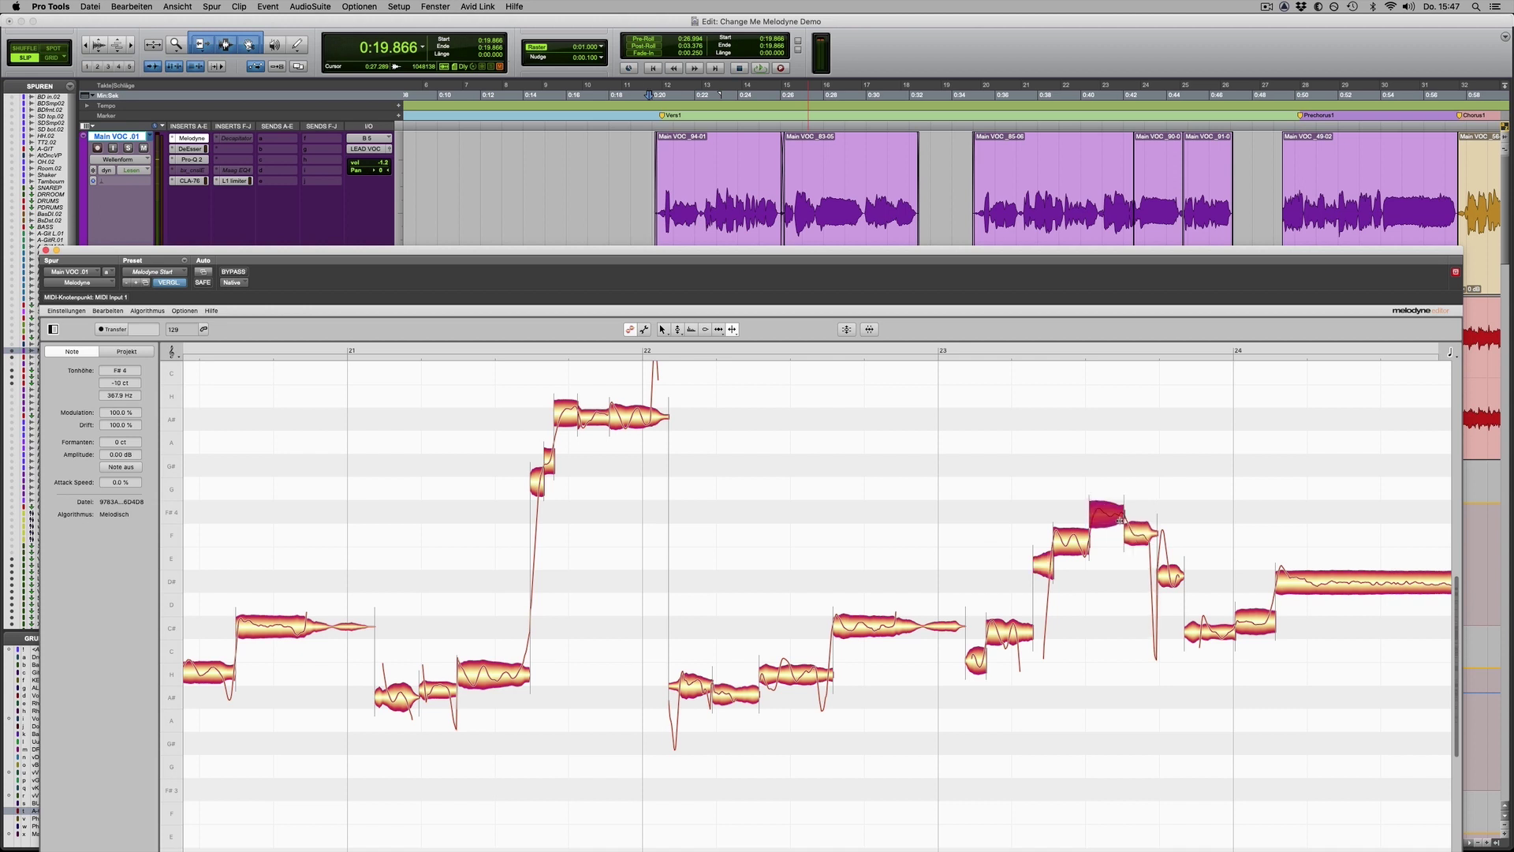
Separate the opening note of the phrase just after bar 25 and the opening note of the phrase before bar 28
{"action": "scroll", "coordinate": [1068, 553], "scroll_direction": "right", "scroll_amount": 6}
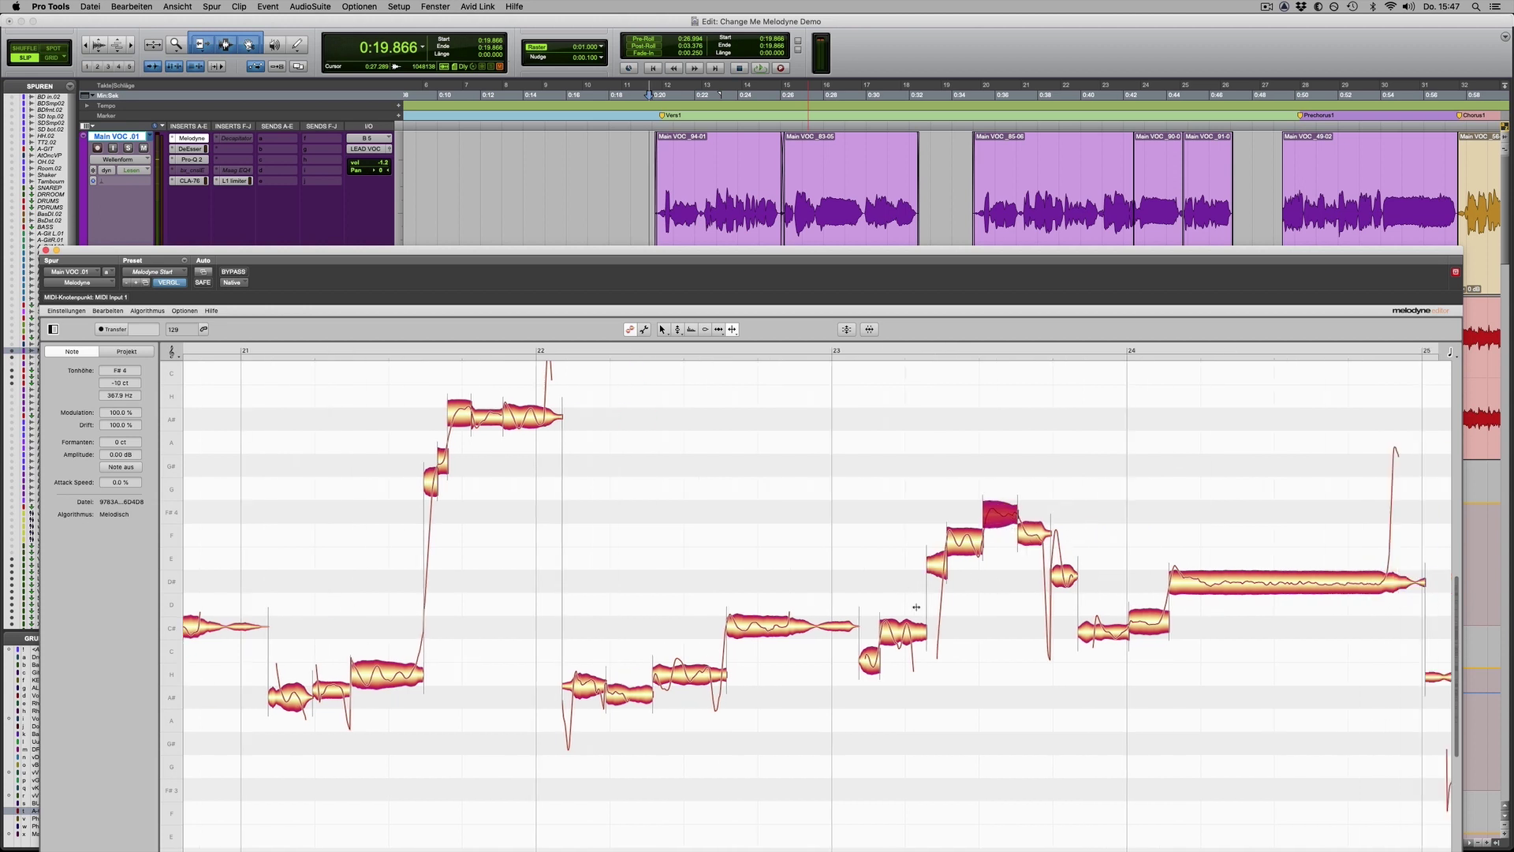
{"action": "scroll", "coordinate": [931, 625], "scroll_direction": "right", "scroll_amount": 20}
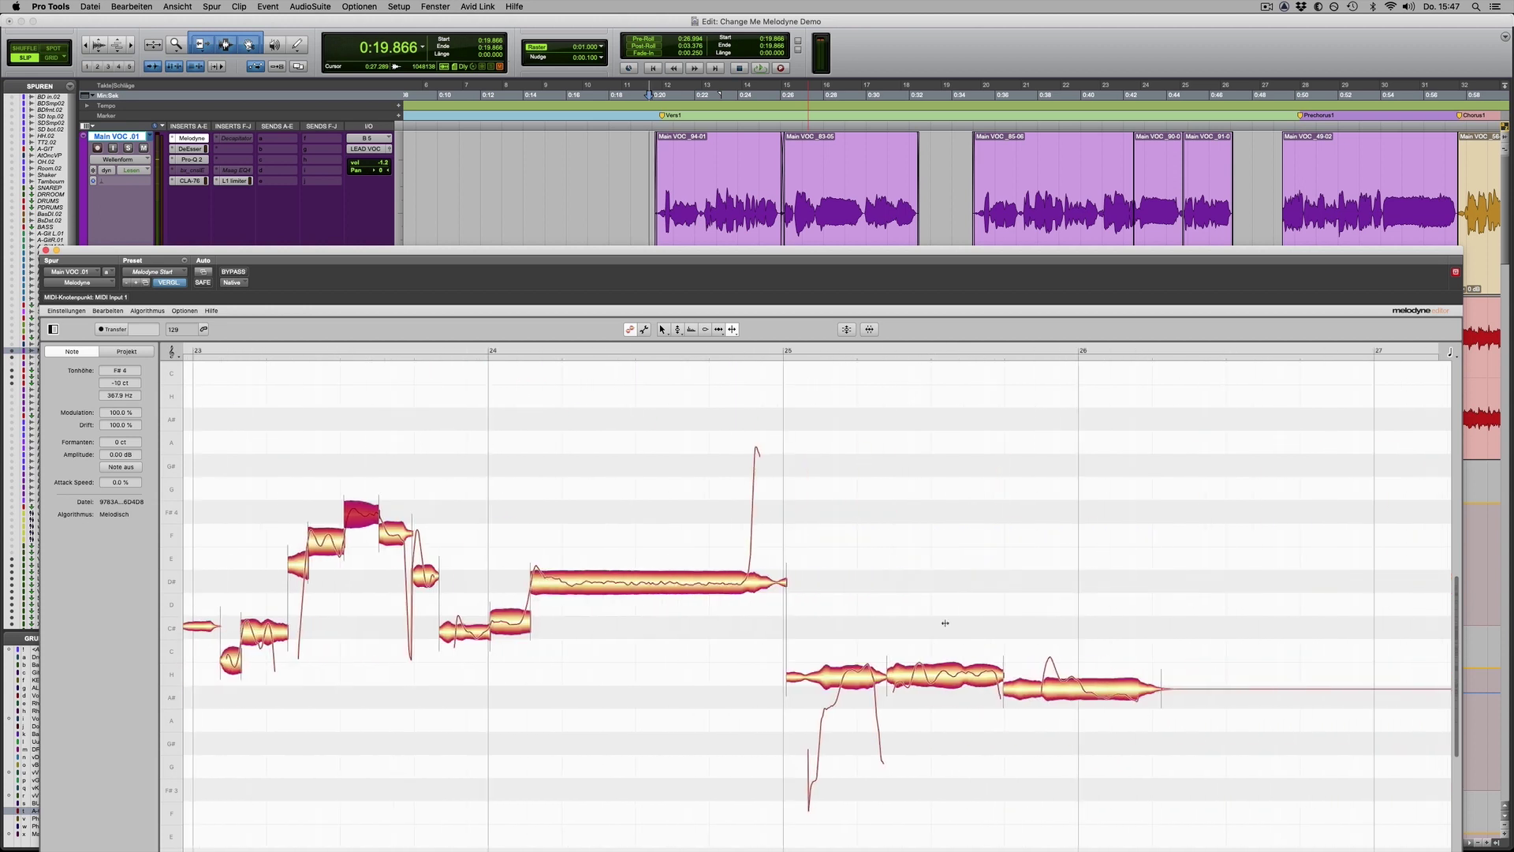
{"action": "left_click_drag", "start_coordinate": [843, 678], "coordinate": [843, 699]}
{"action": "scroll", "coordinate": [843, 698], "scroll_direction": "right", "scroll_amount": 20}
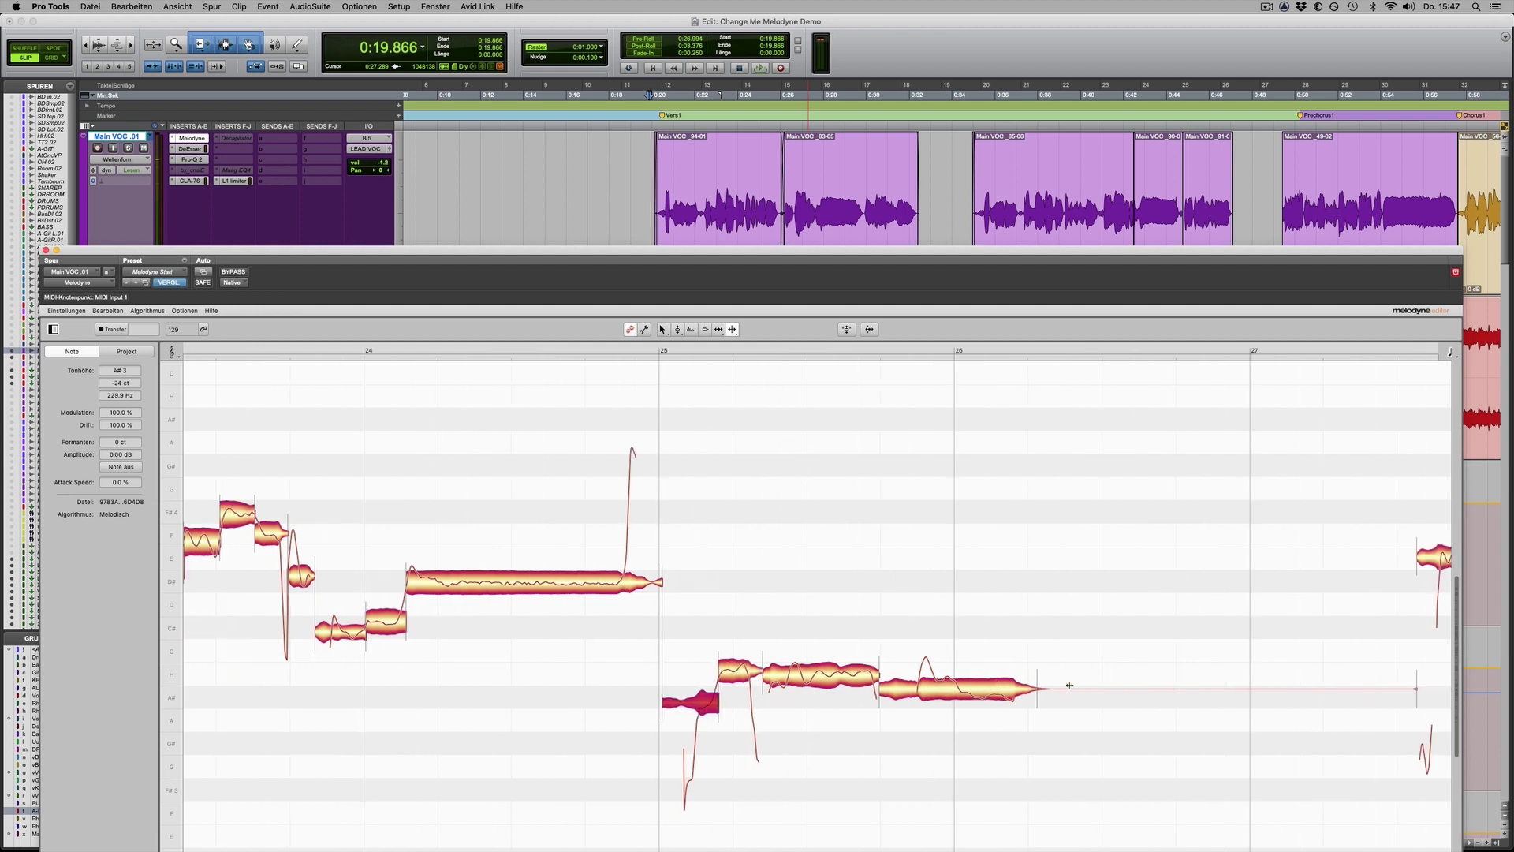
{"action": "scroll", "coordinate": [1036, 659], "scroll_direction": "right", "scroll_amount": 8}
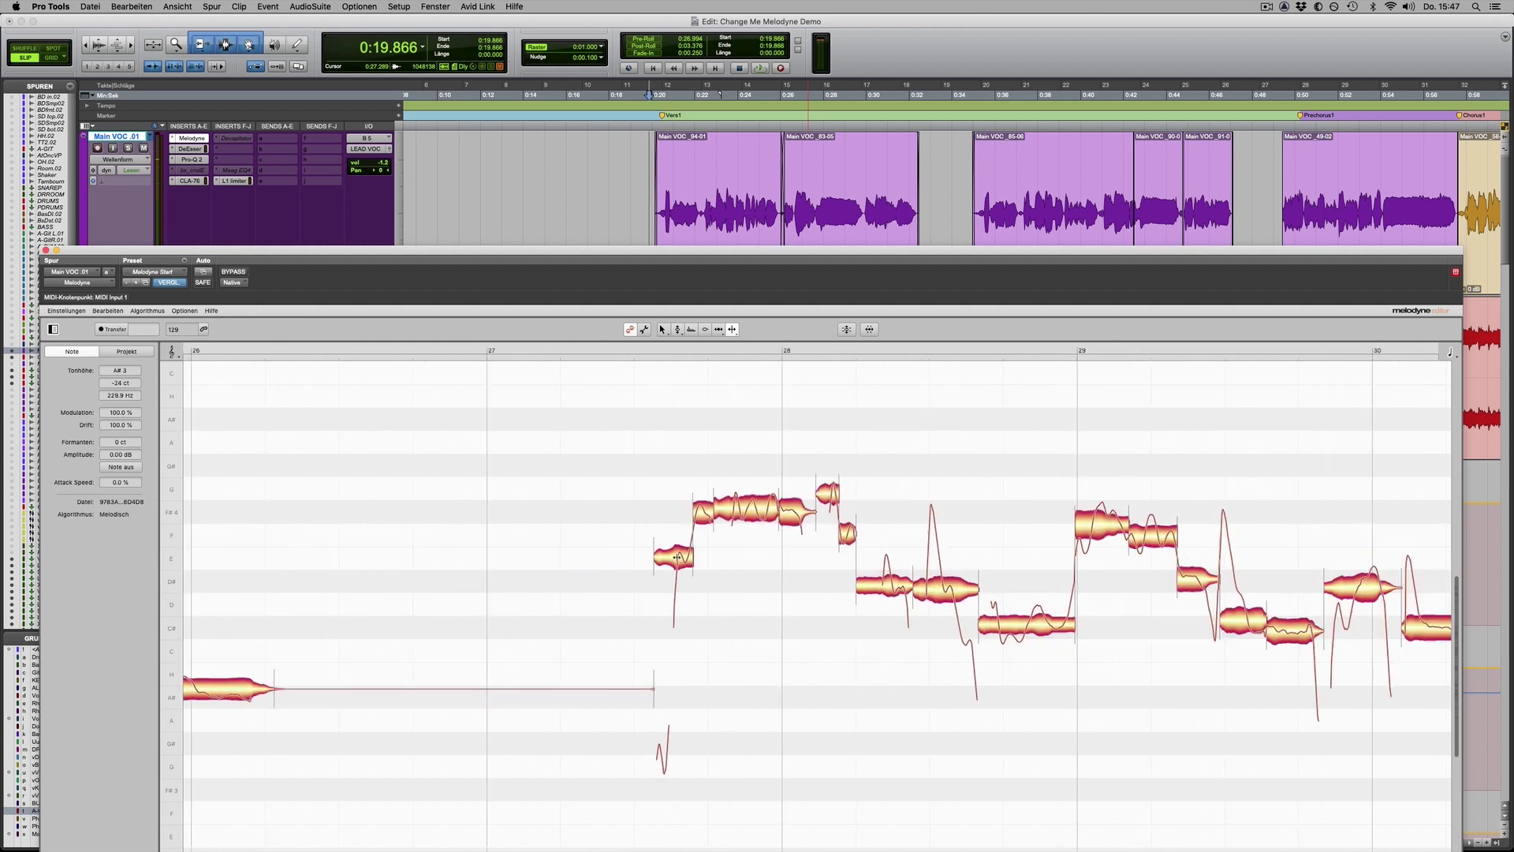
{"action": "left_click_drag", "start_coordinate": [679, 557], "coordinate": [679, 756]}
Split the note around the middle of bar 28 in two places and the longer note before bar 29 once
{"action": "scroll", "coordinate": [827, 627], "scroll_direction": "right", "scroll_amount": 10}
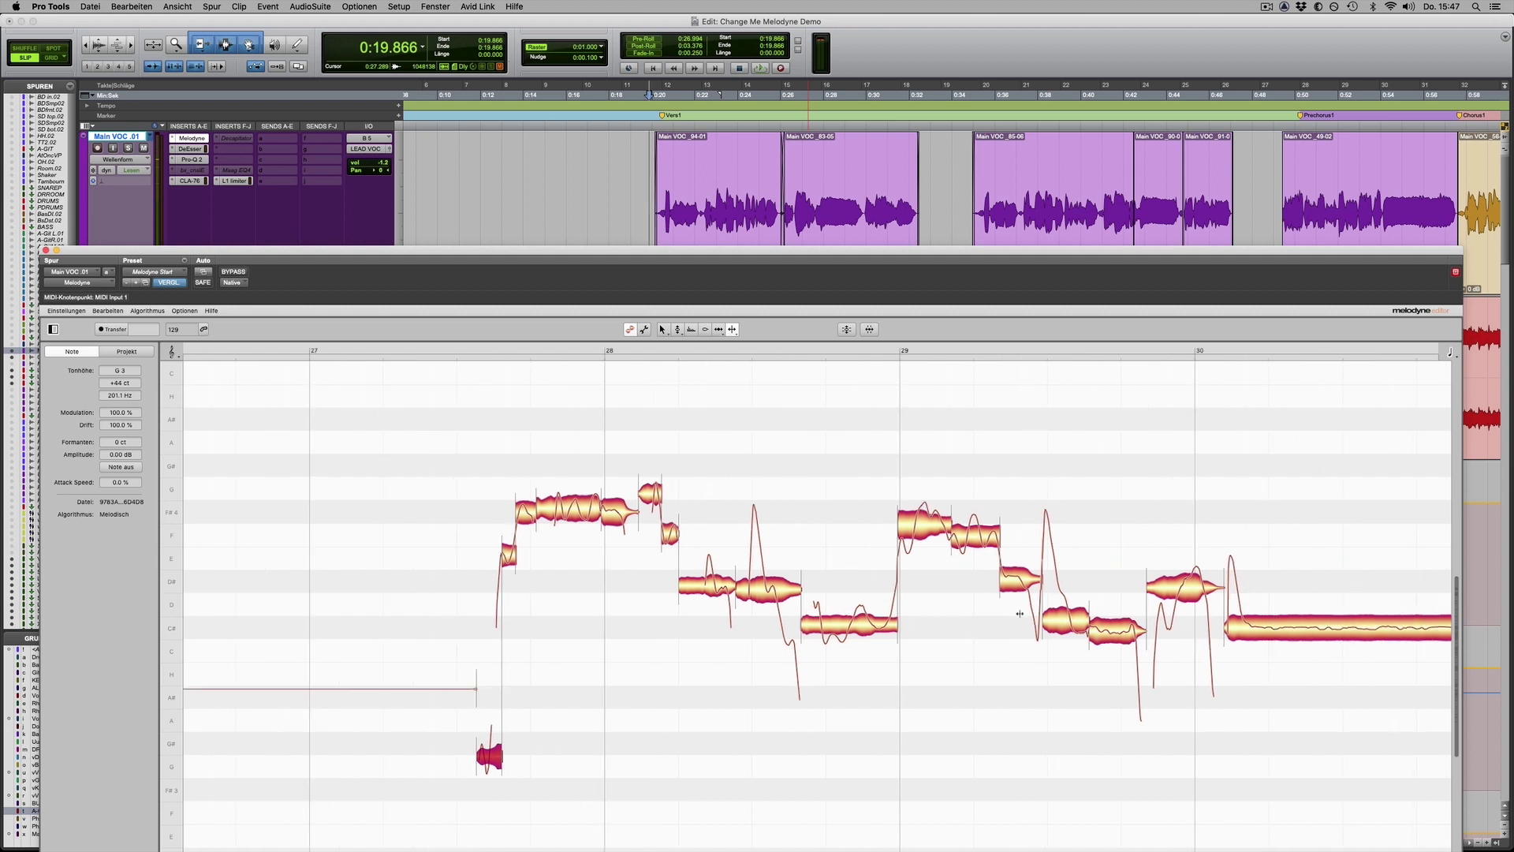
{"action": "double_click", "coordinate": [766, 588]}
{"action": "key", "text": "Up"}
{"action": "key", "text": "Up"}
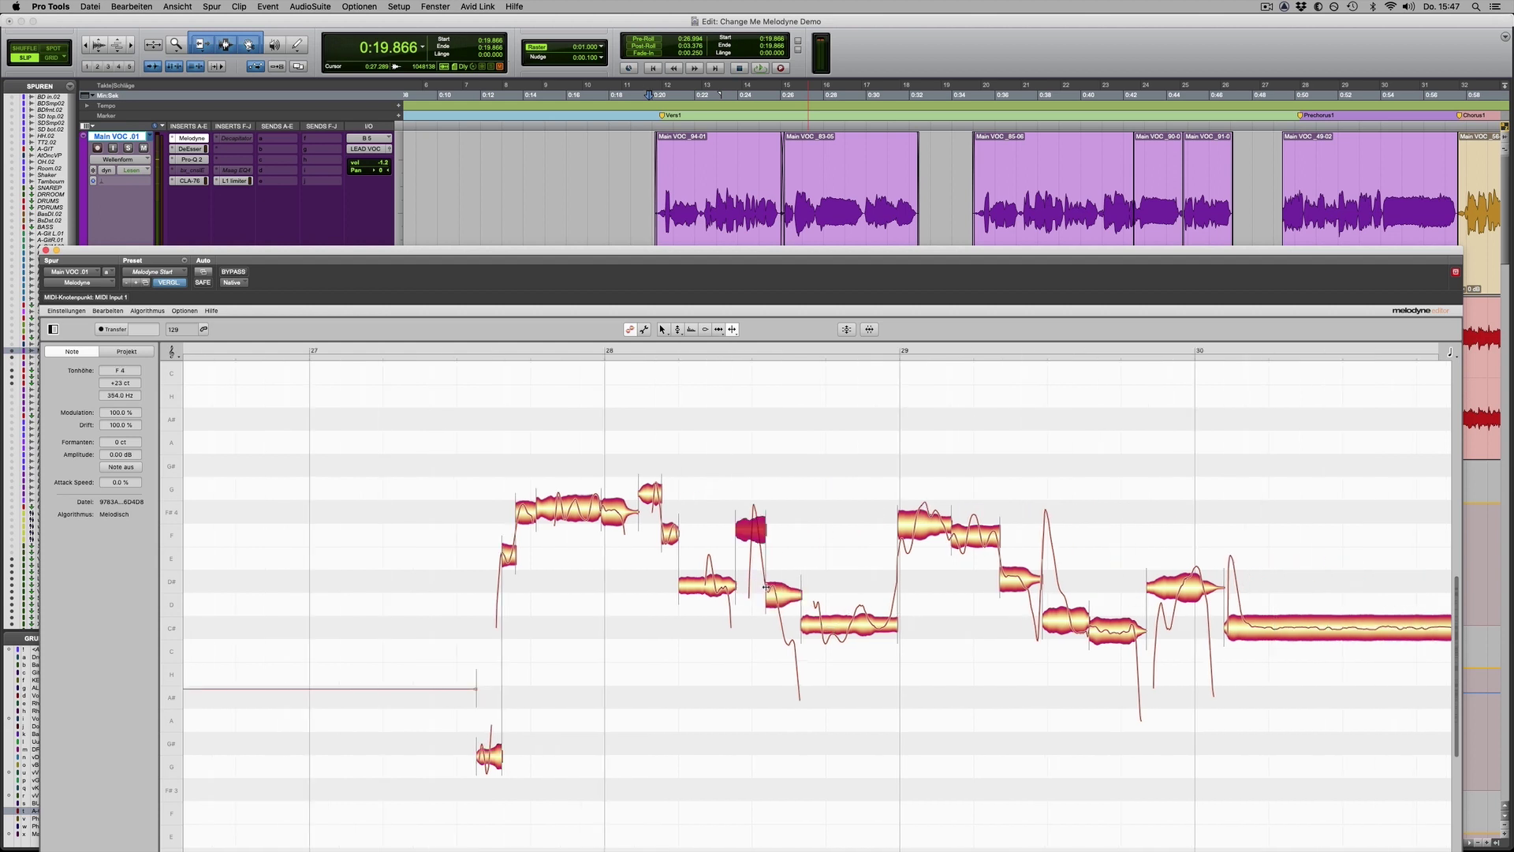
{"action": "double_click", "coordinate": [853, 627]}
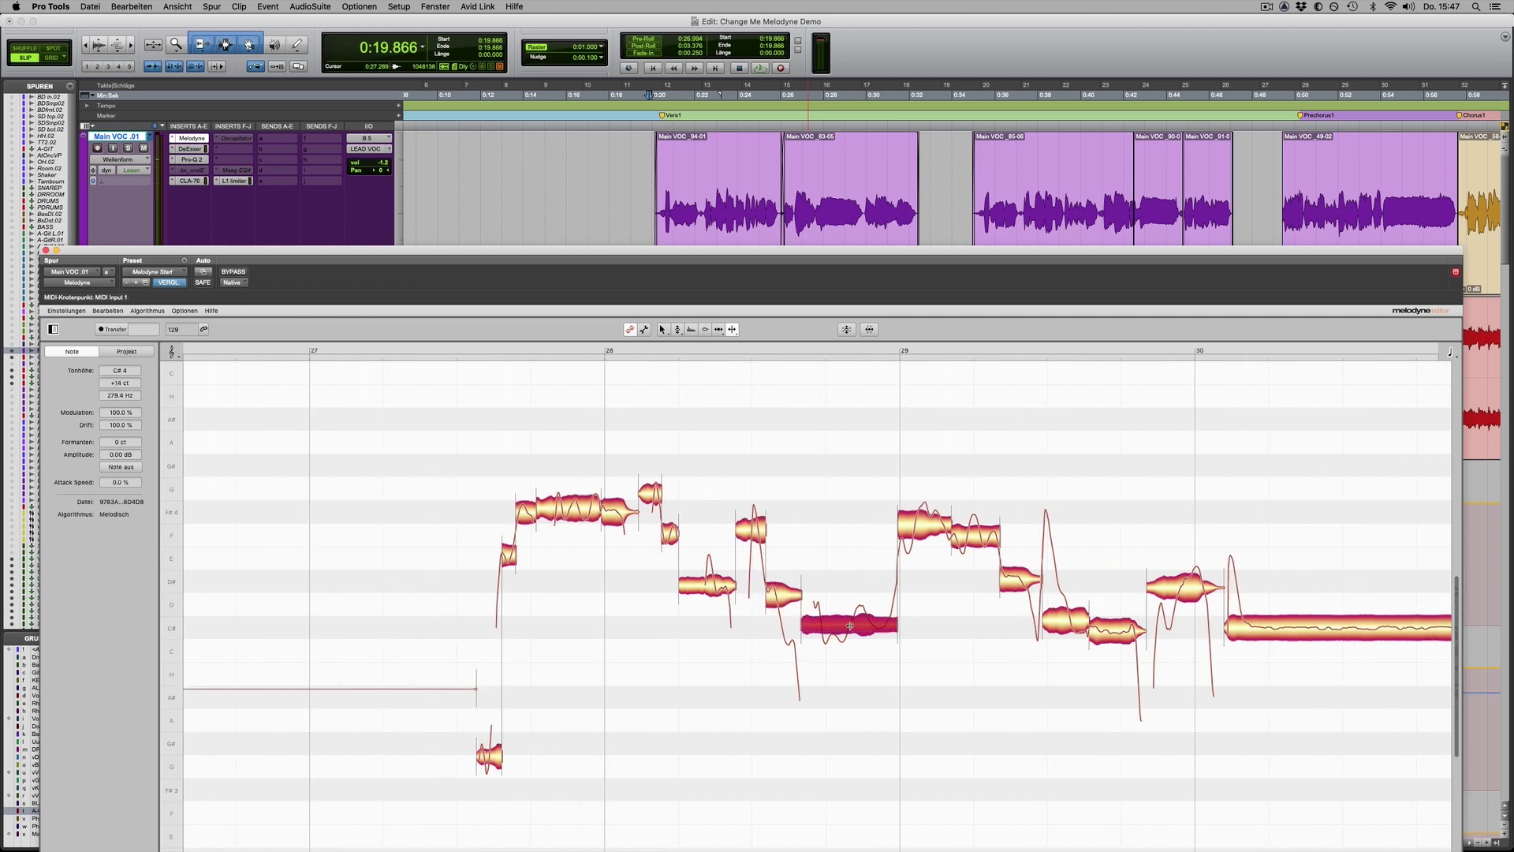
{"action": "double_click", "coordinate": [750, 530]}
{"action": "key", "text": "Down"}
{"action": "key", "text": "Down"}
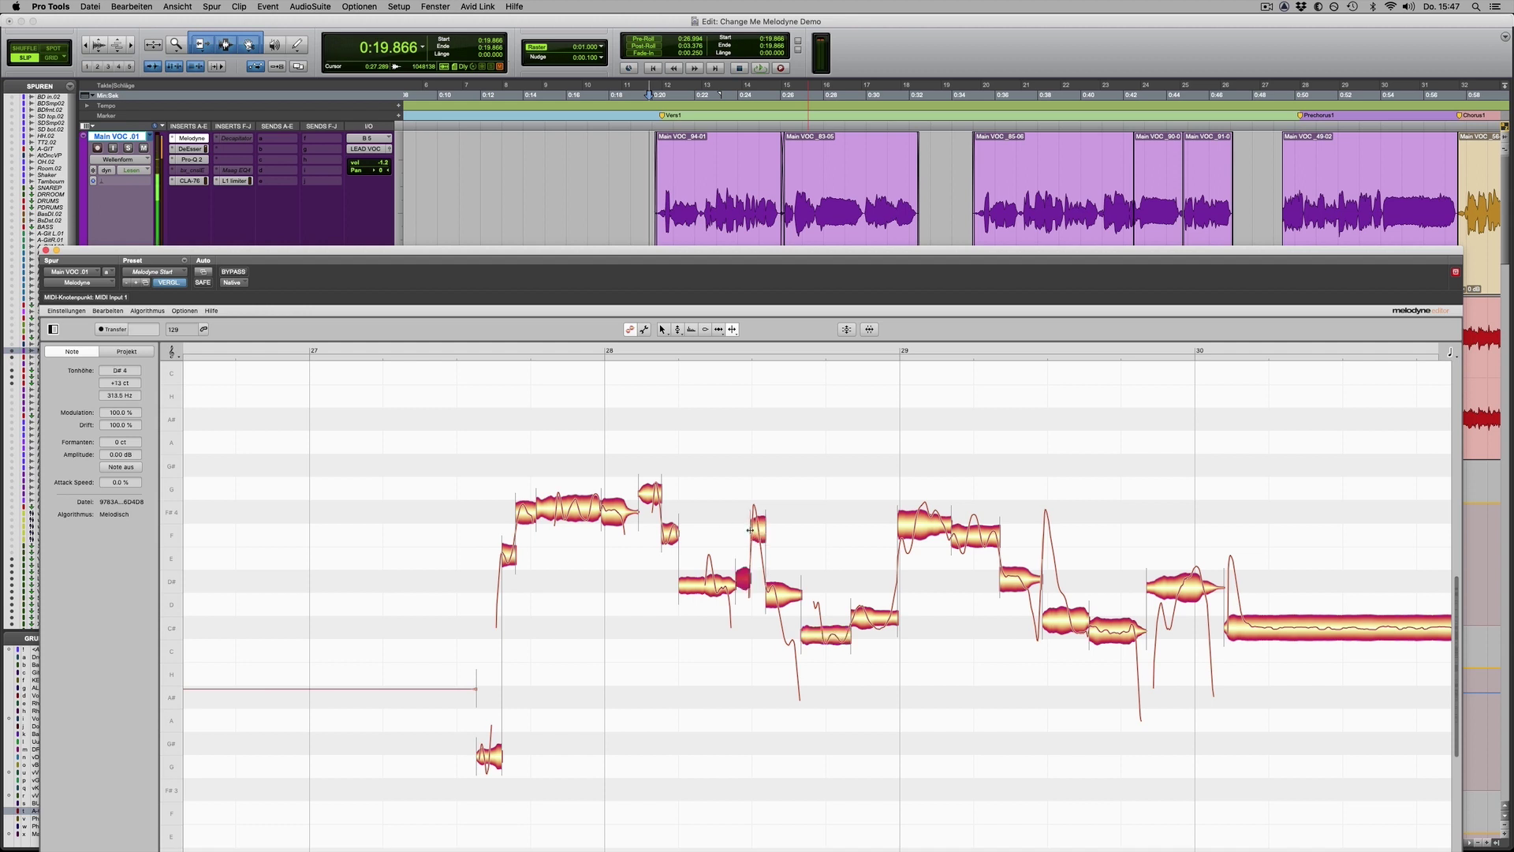
Separate the first note at bar 29 and the note just before bar 30
{"action": "left_click", "coordinate": [915, 526]}
{"action": "double_click", "coordinate": [915, 526]}
{"action": "key", "text": "Down"}
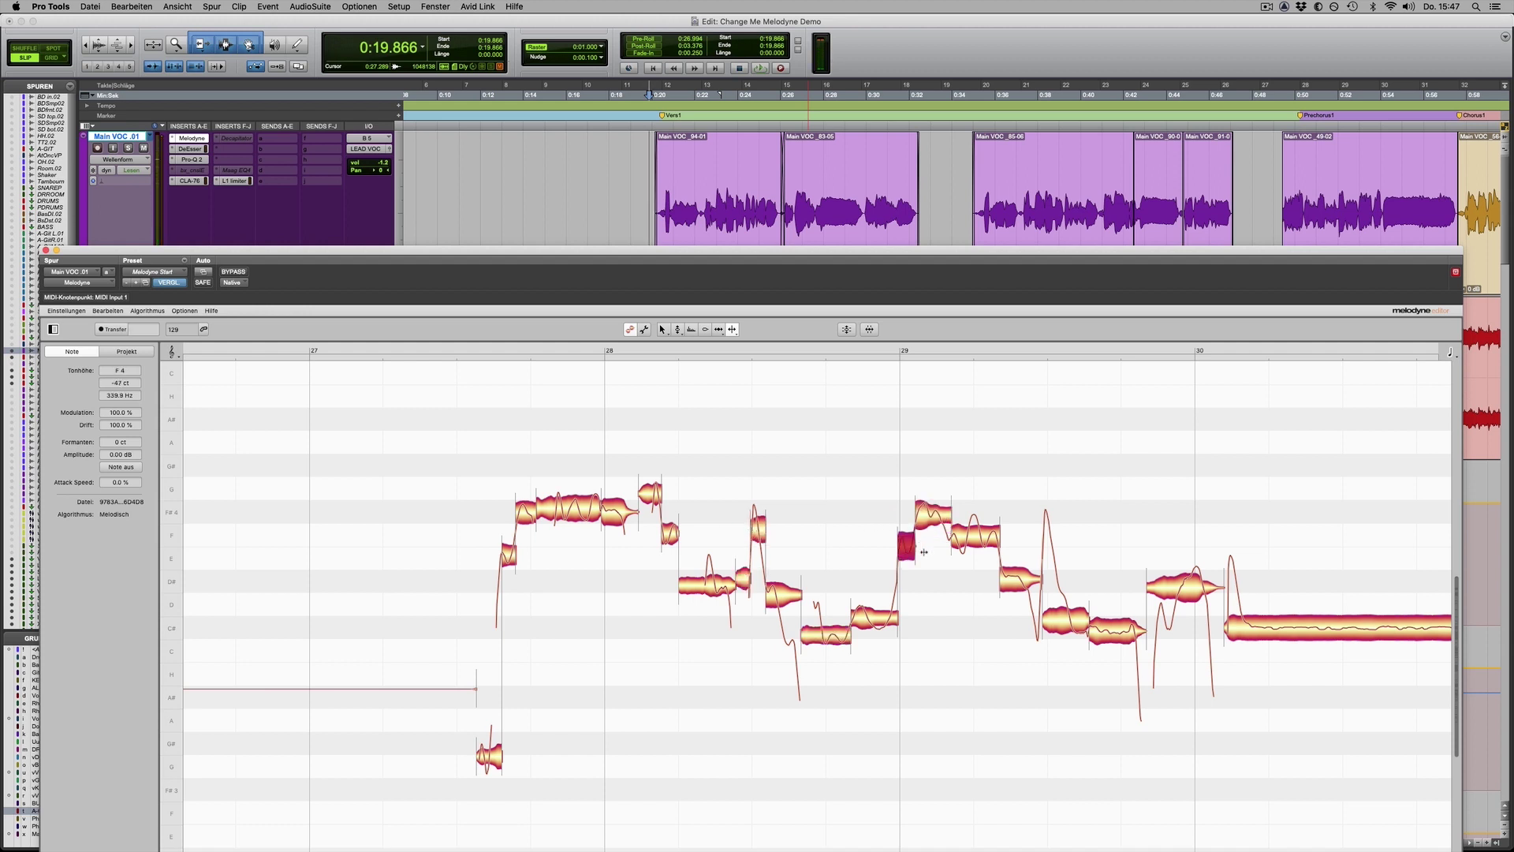
{"action": "scroll", "coordinate": [939, 604], "scroll_direction": "right", "scroll_amount": 5}
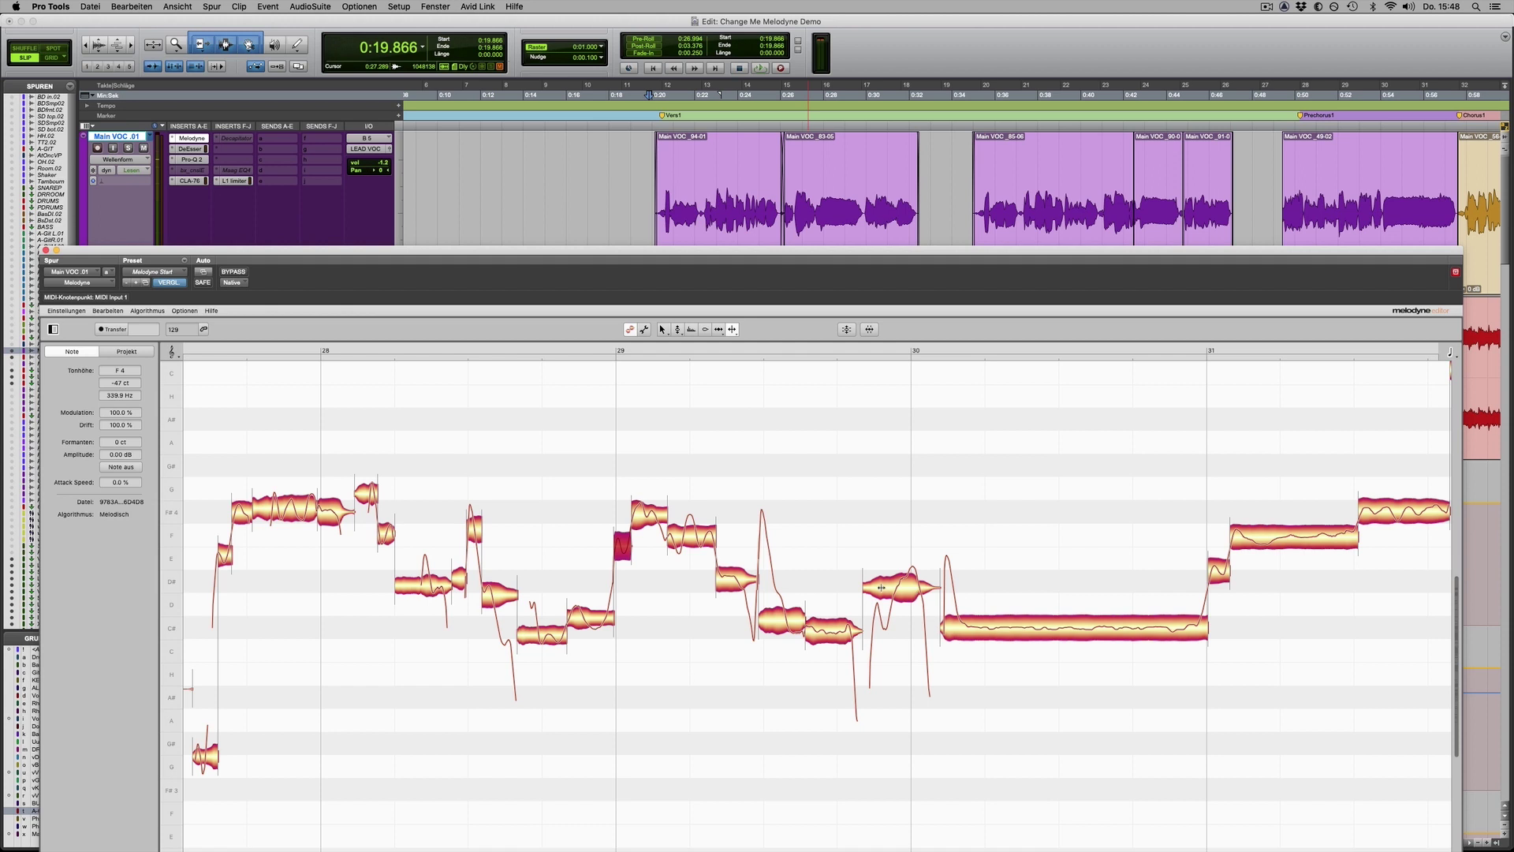
{"action": "double_click", "coordinate": [897, 589]}
{"action": "key", "text": "Down"}
Split the high note shortly after bar 32 and the long high note in the middle of bar 34
{"action": "scroll", "coordinate": [1014, 601], "scroll_direction": "right", "scroll_amount": 10}
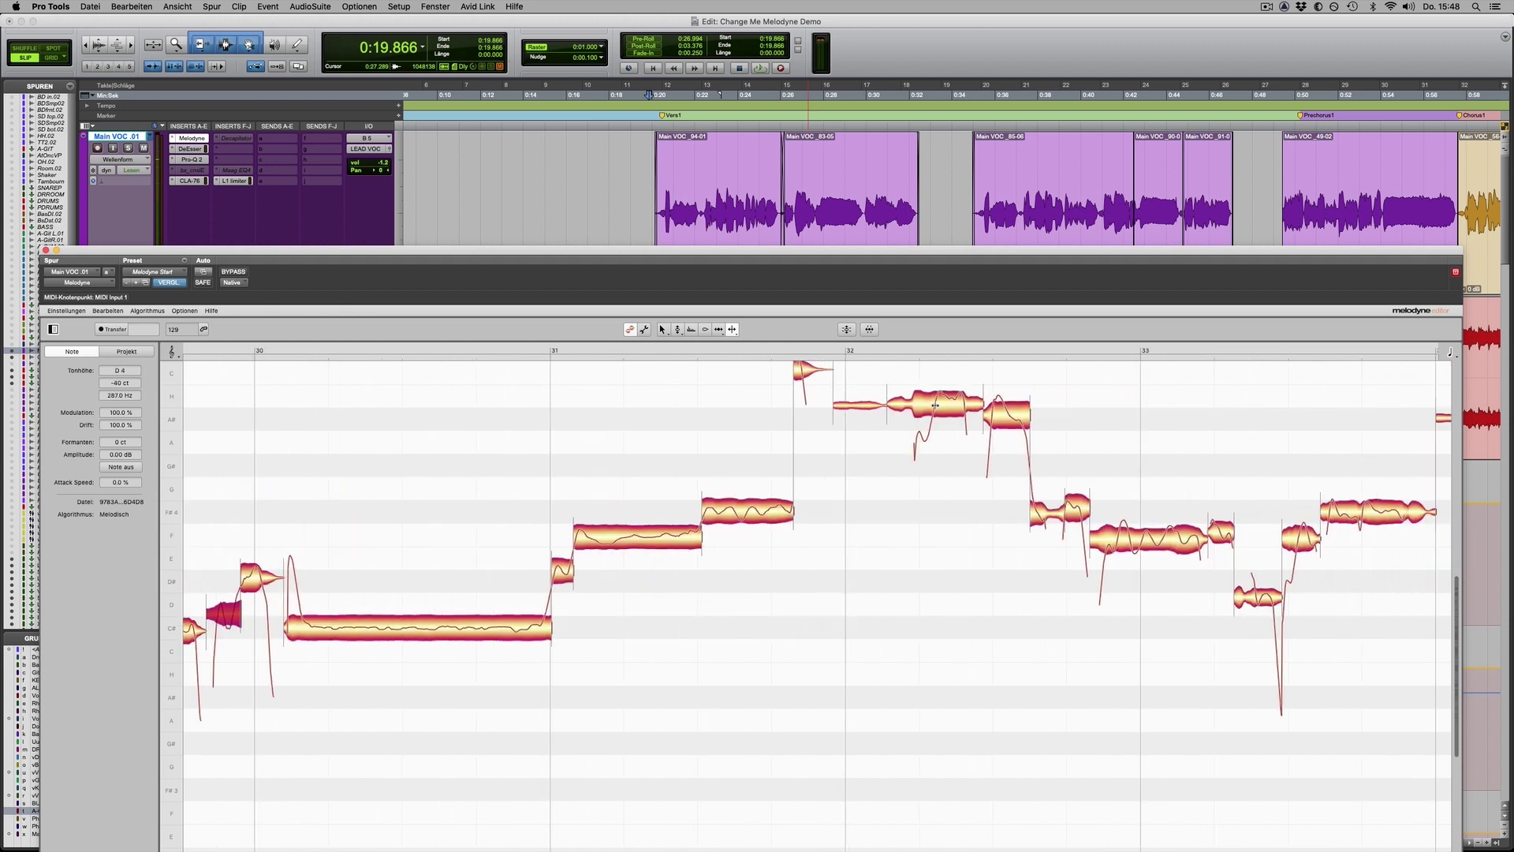
{"action": "double_click", "coordinate": [935, 405]}
{"action": "key", "text": "Down"}
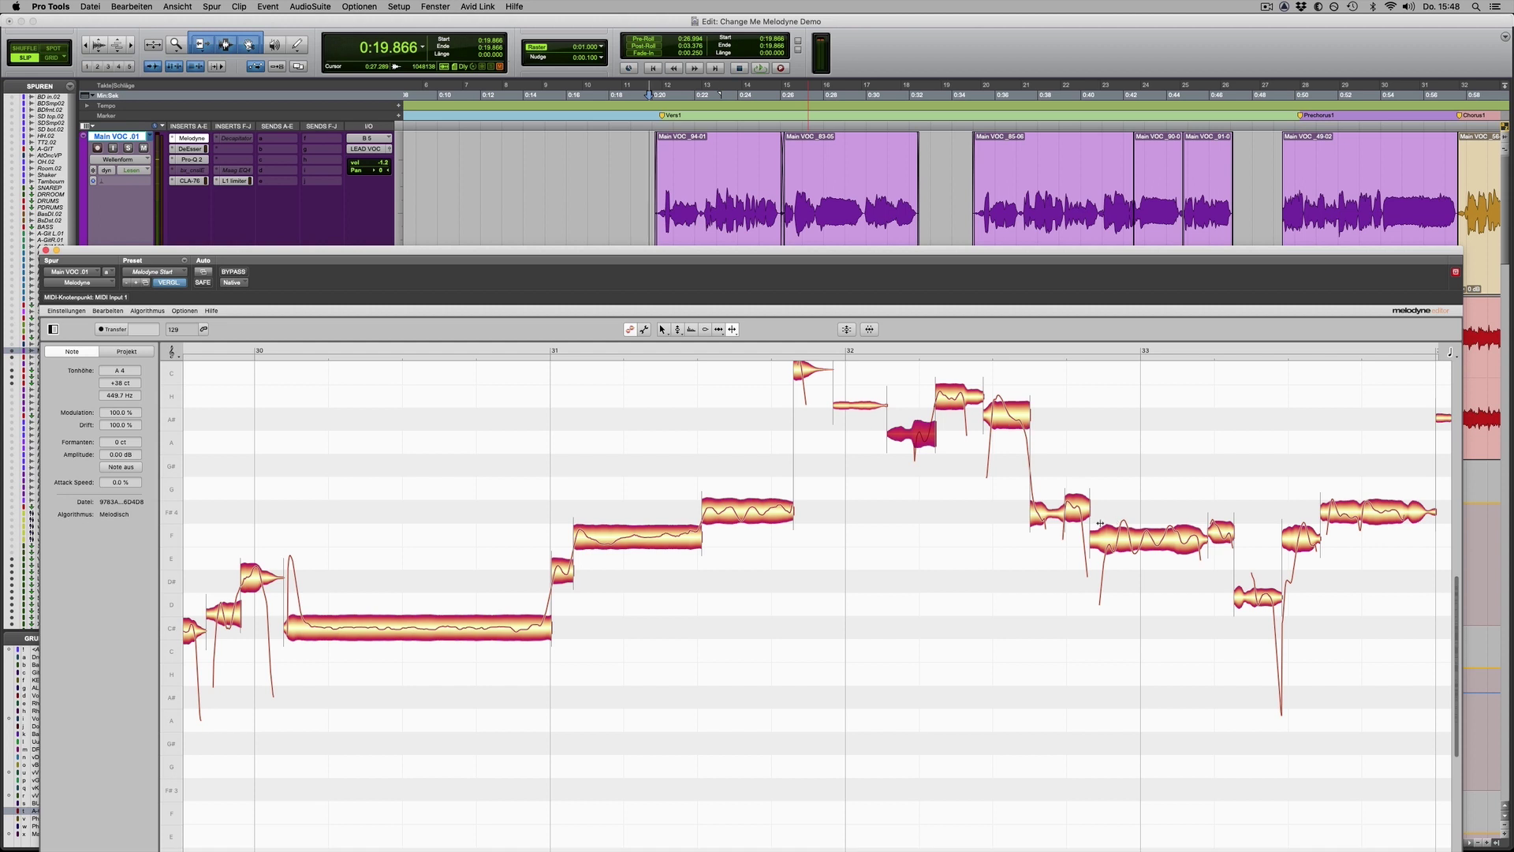
{"action": "scroll", "coordinate": [1101, 522], "scroll_direction": "right", "scroll_amount": 7}
{"action": "scroll", "coordinate": [1099, 521], "scroll_direction": "right", "scroll_amount": 2}
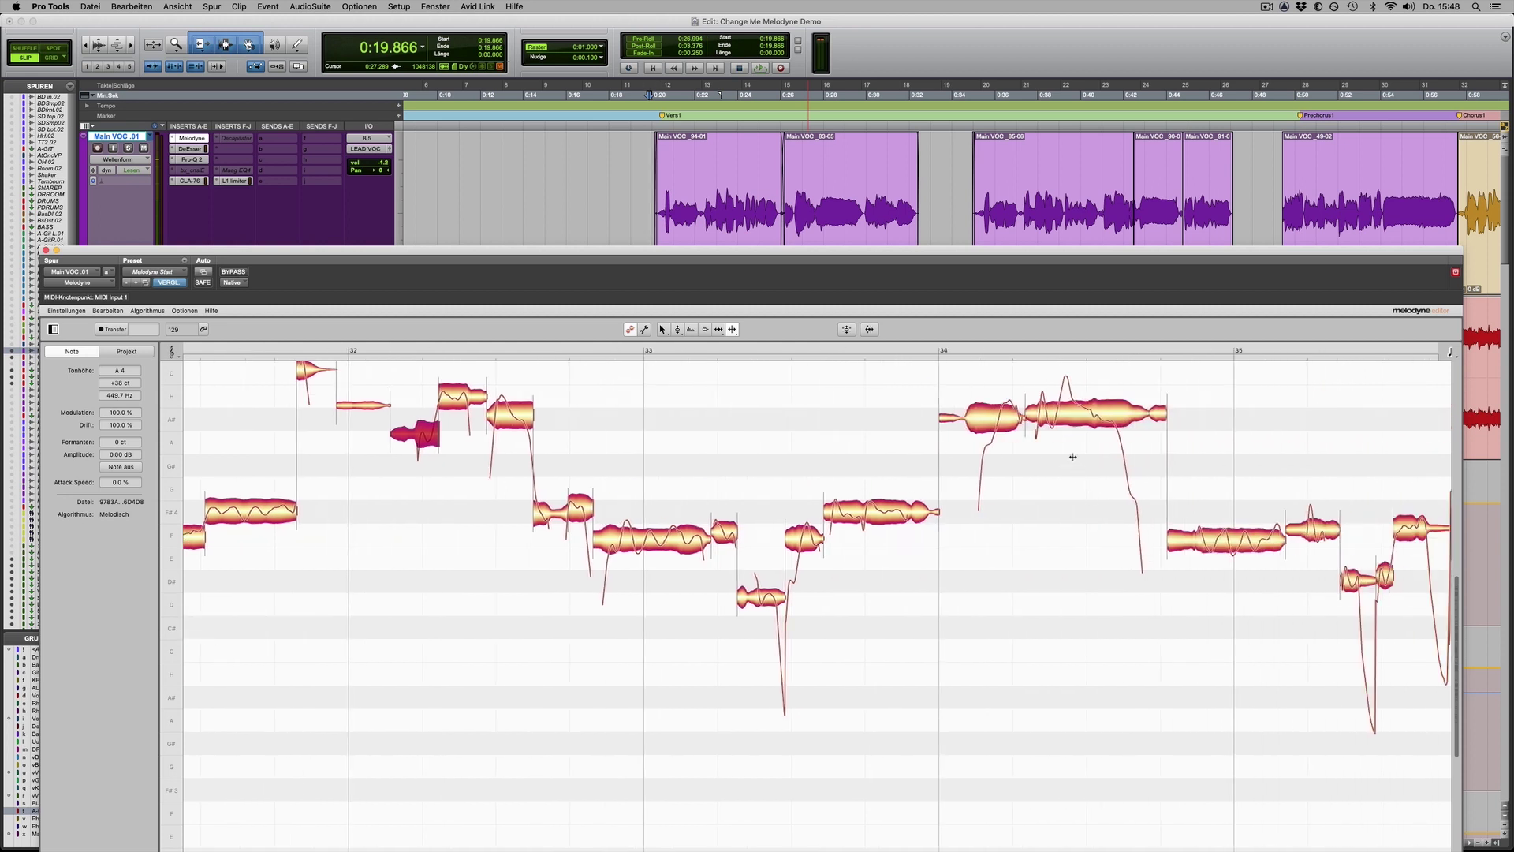
{"action": "double_click", "coordinate": [1091, 411]}
{"action": "key", "text": "Up"}
Separate the steeply sliding note shortly before bar 36 into two notes
{"action": "scroll", "coordinate": [967, 372], "scroll_direction": "right", "scroll_amount": 1}
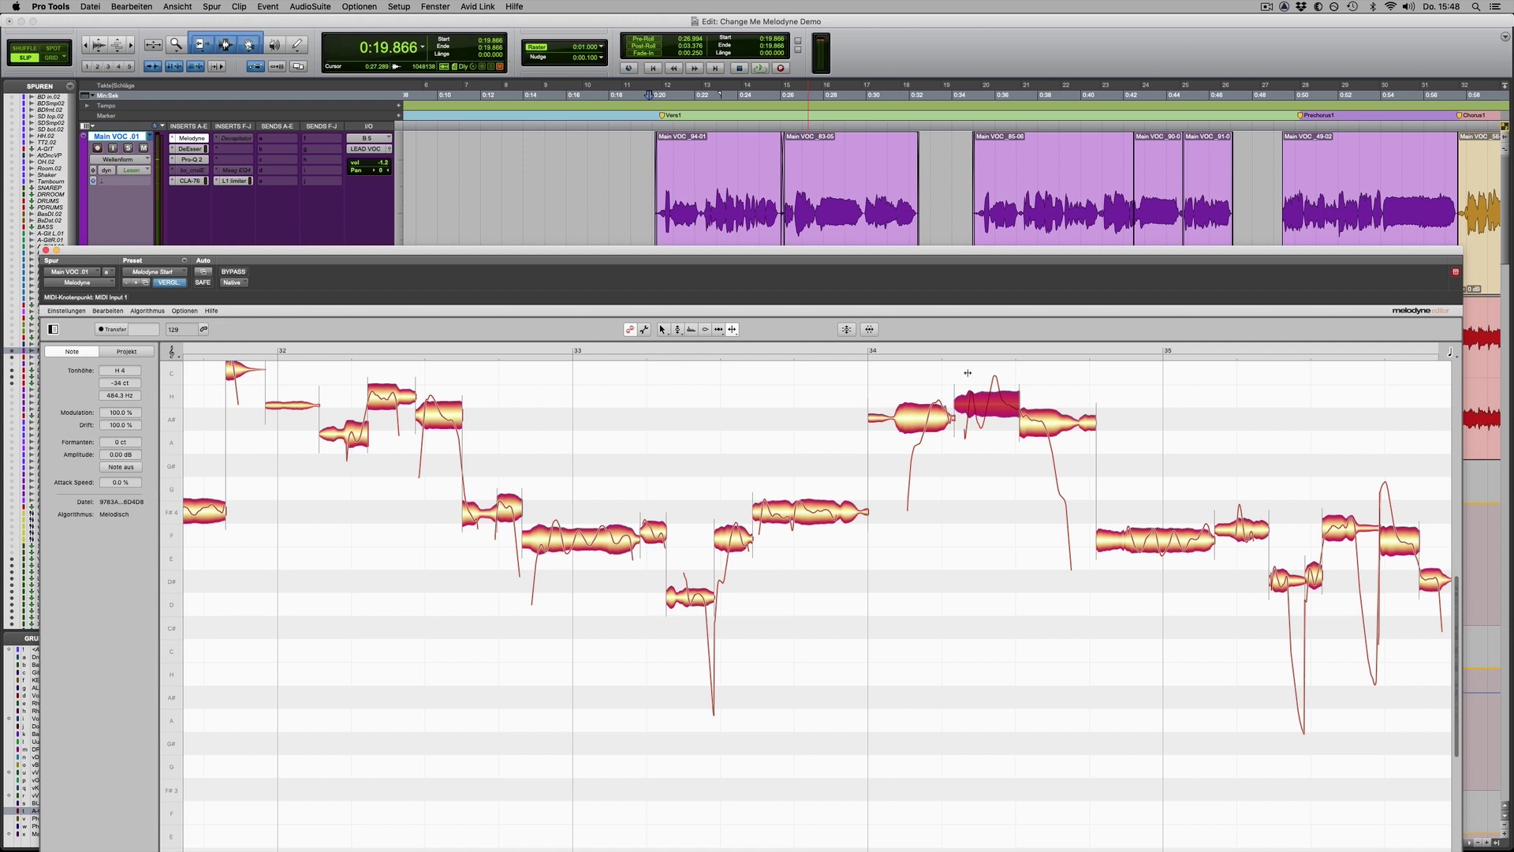
{"action": "scroll", "coordinate": [1057, 471], "scroll_direction": "right", "scroll_amount": 6}
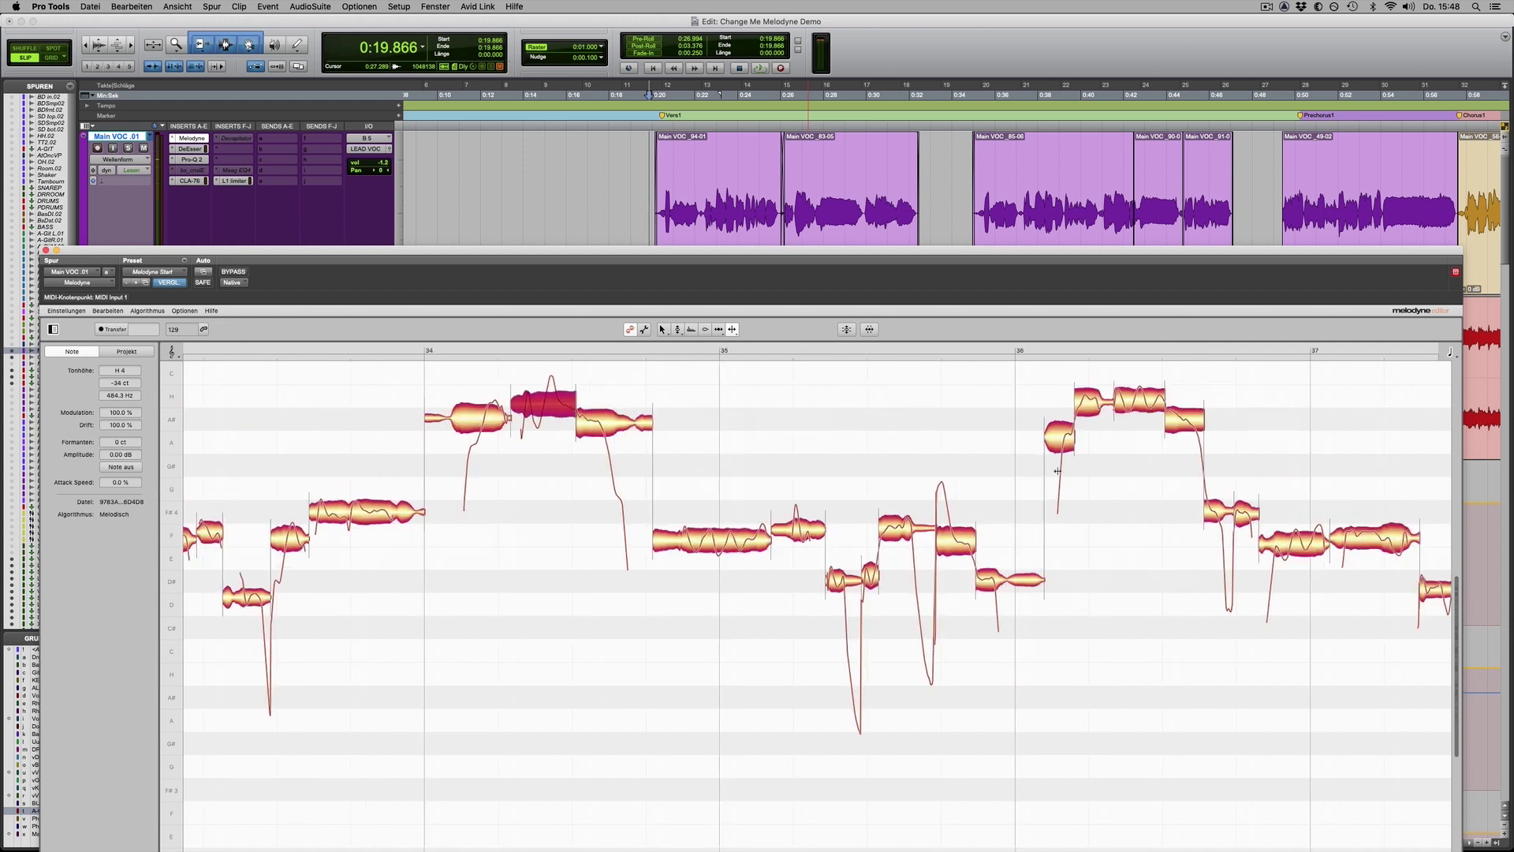
{"action": "left_click", "coordinate": [956, 546]}
{"action": "double_click", "coordinate": [956, 545]}
{"action": "key", "text": "Up"}
Split the peak note between bars 37 and 38 and the second high note shortly after bar 39
{"action": "scroll", "coordinate": [1004, 567], "scroll_direction": "right", "scroll_amount": 1}
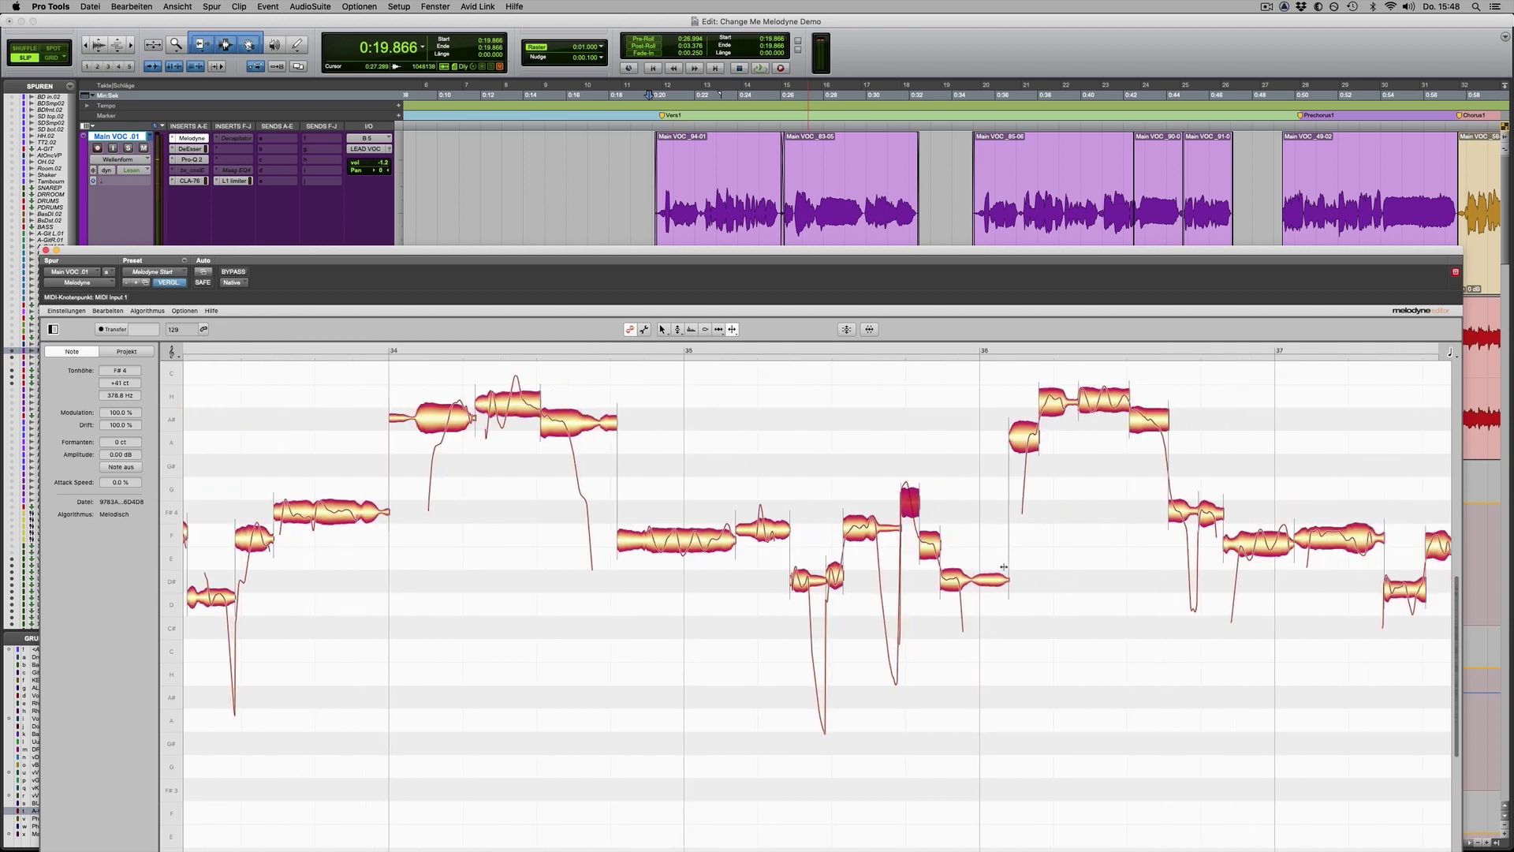
{"action": "scroll", "coordinate": [1003, 567], "scroll_direction": "right", "scroll_amount": 3}
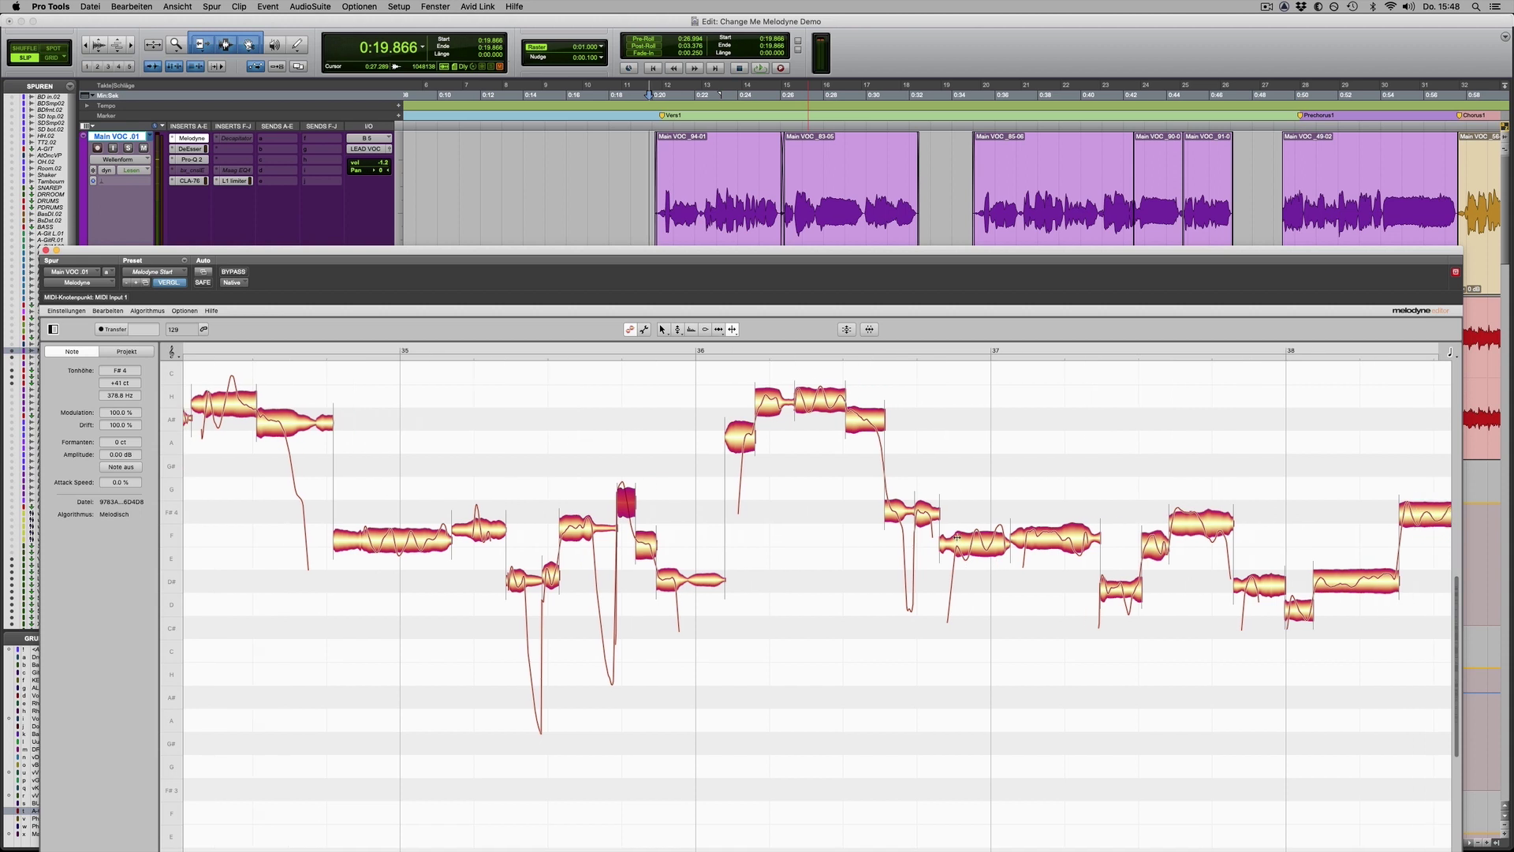
{"action": "scroll", "coordinate": [956, 537], "scroll_direction": "right", "scroll_amount": 3}
{"action": "double_click", "coordinate": [989, 523]}
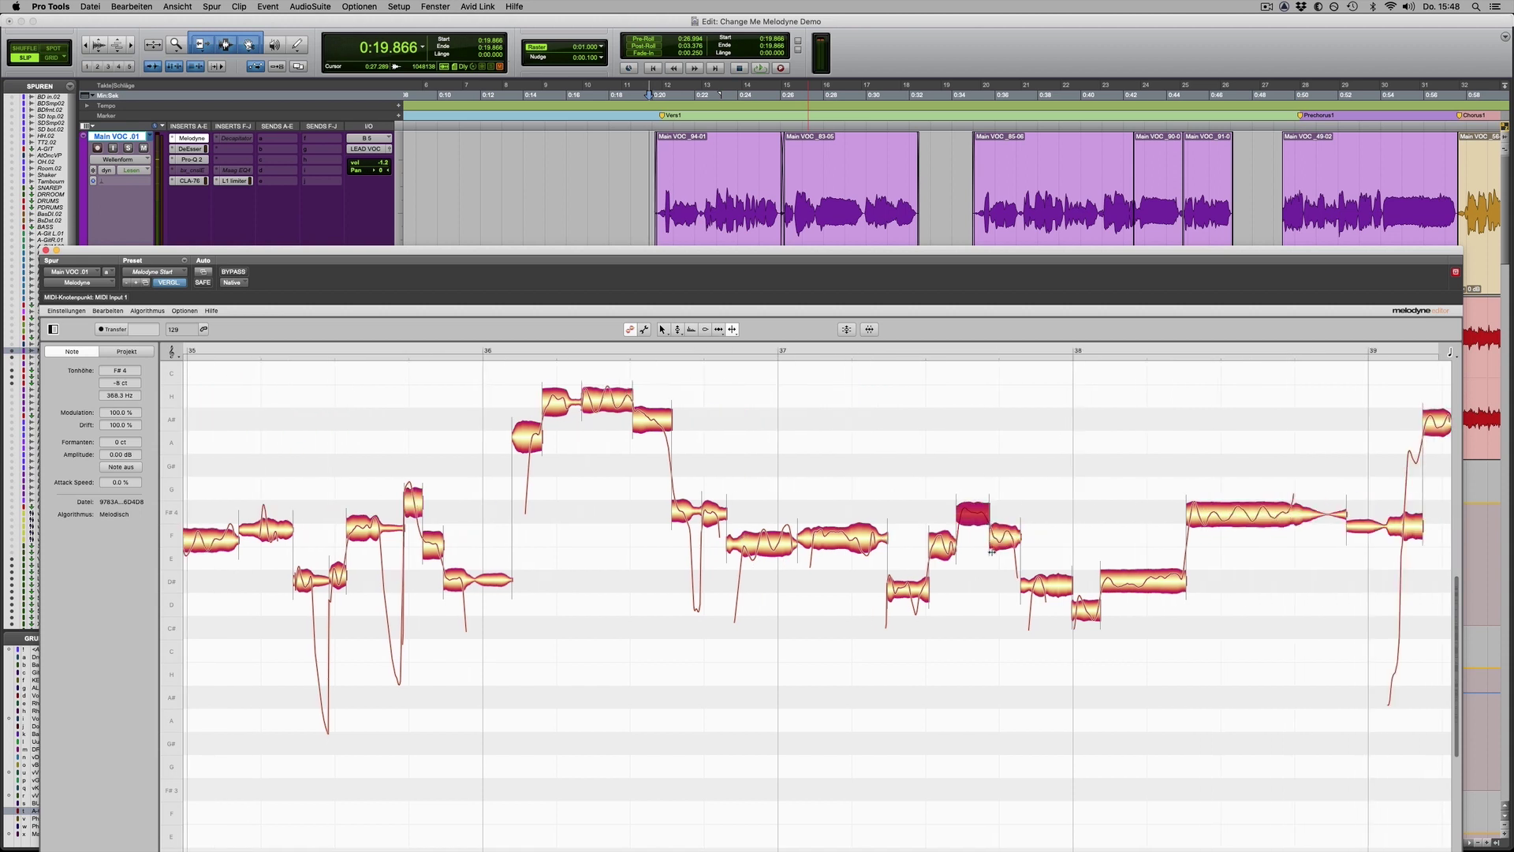
{"action": "scroll", "coordinate": [992, 550], "scroll_direction": "right", "scroll_amount": 8}
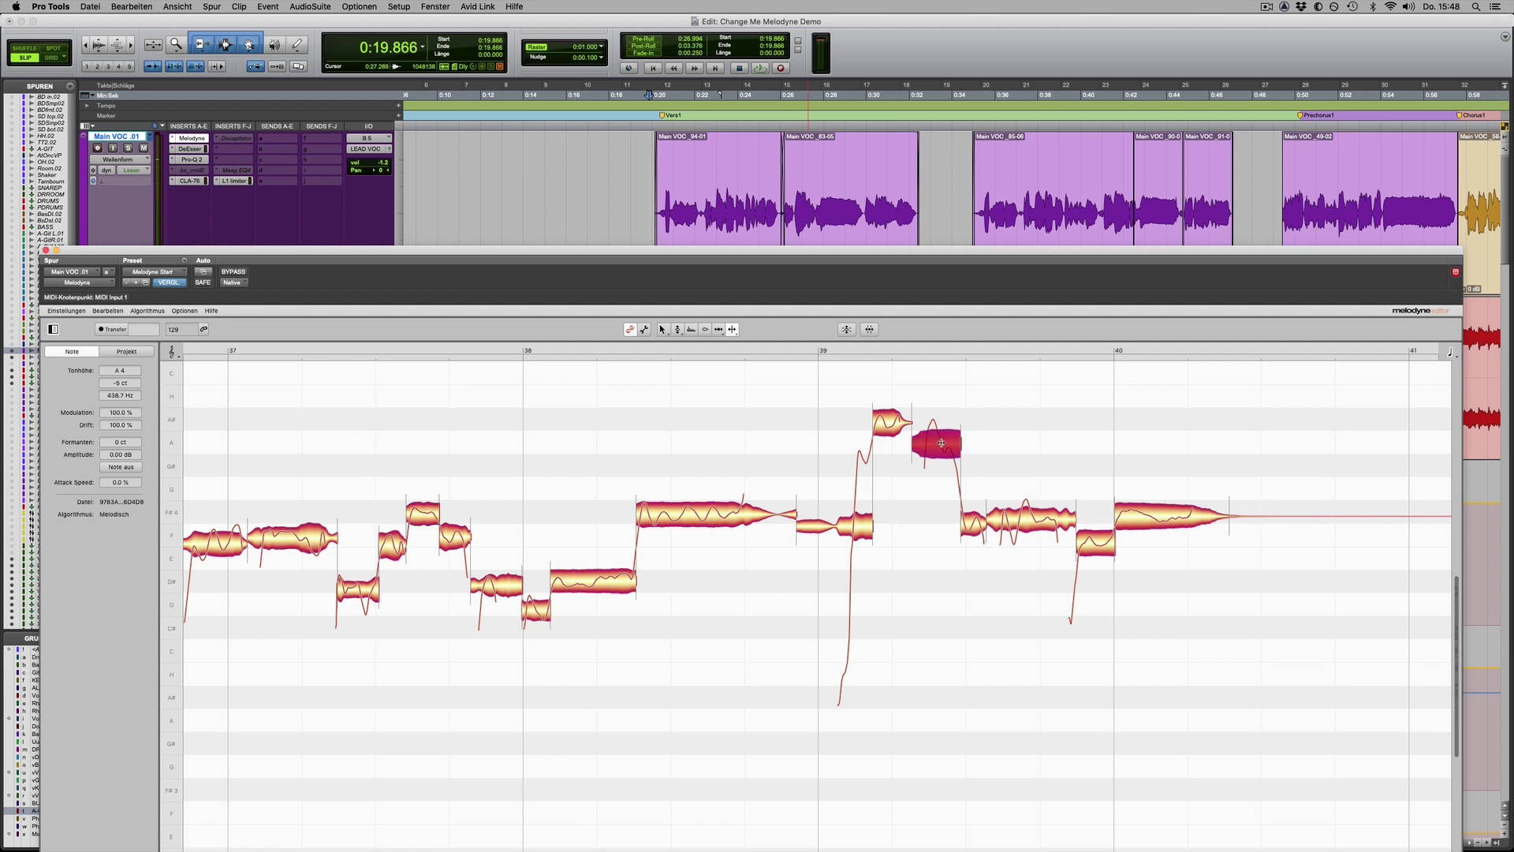
{"action": "scroll", "coordinate": [936, 474], "scroll_direction": "right", "scroll_amount": 6}
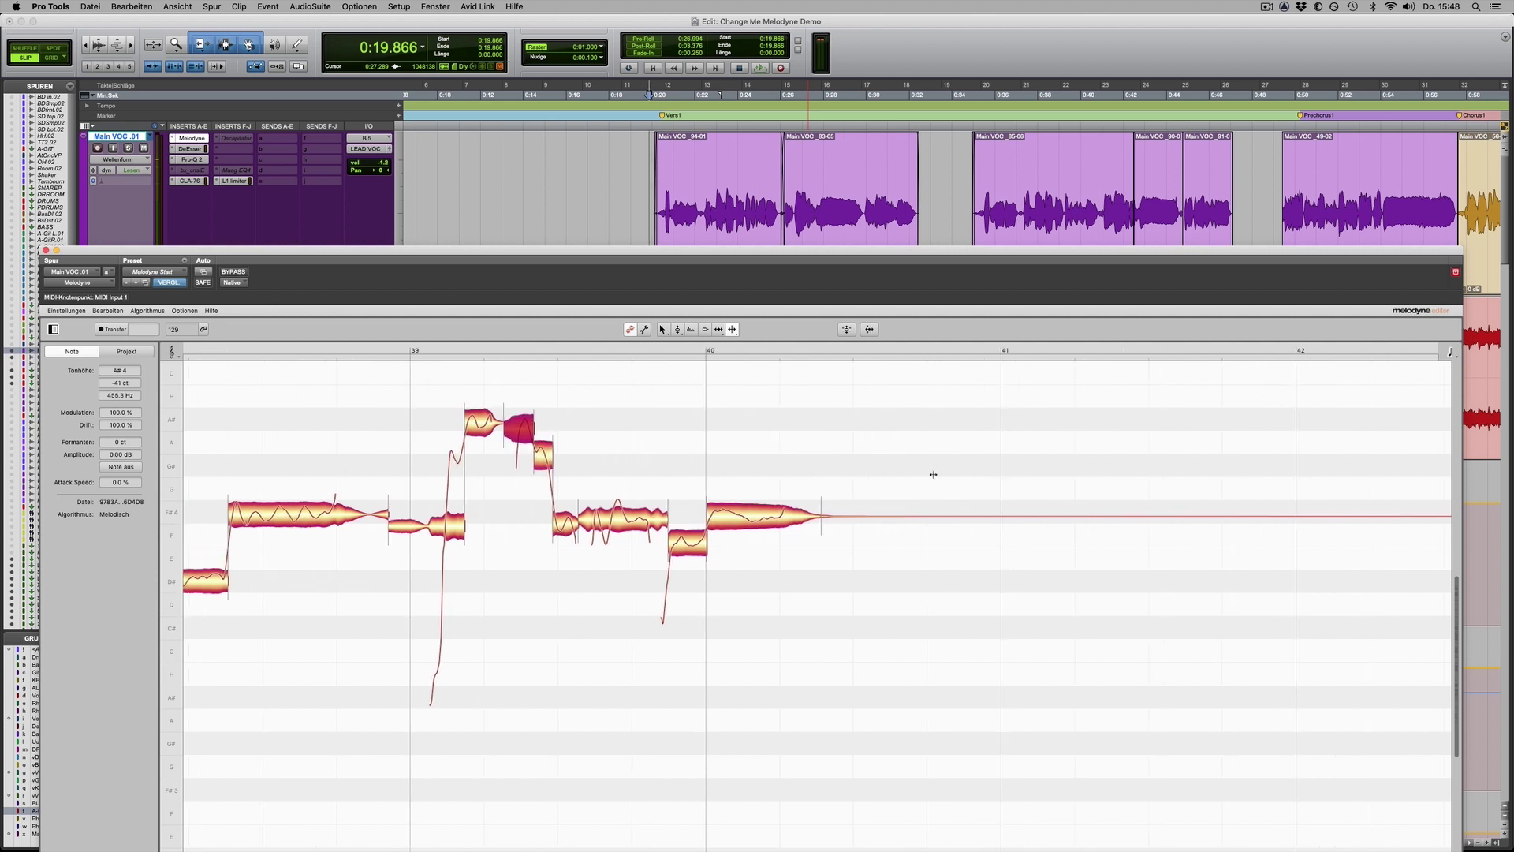
Check the remaining vocal notes from bar 40 to the end for notes that still need separating
{"action": "scroll", "coordinate": [933, 474], "scroll_direction": "right", "scroll_amount": 20}
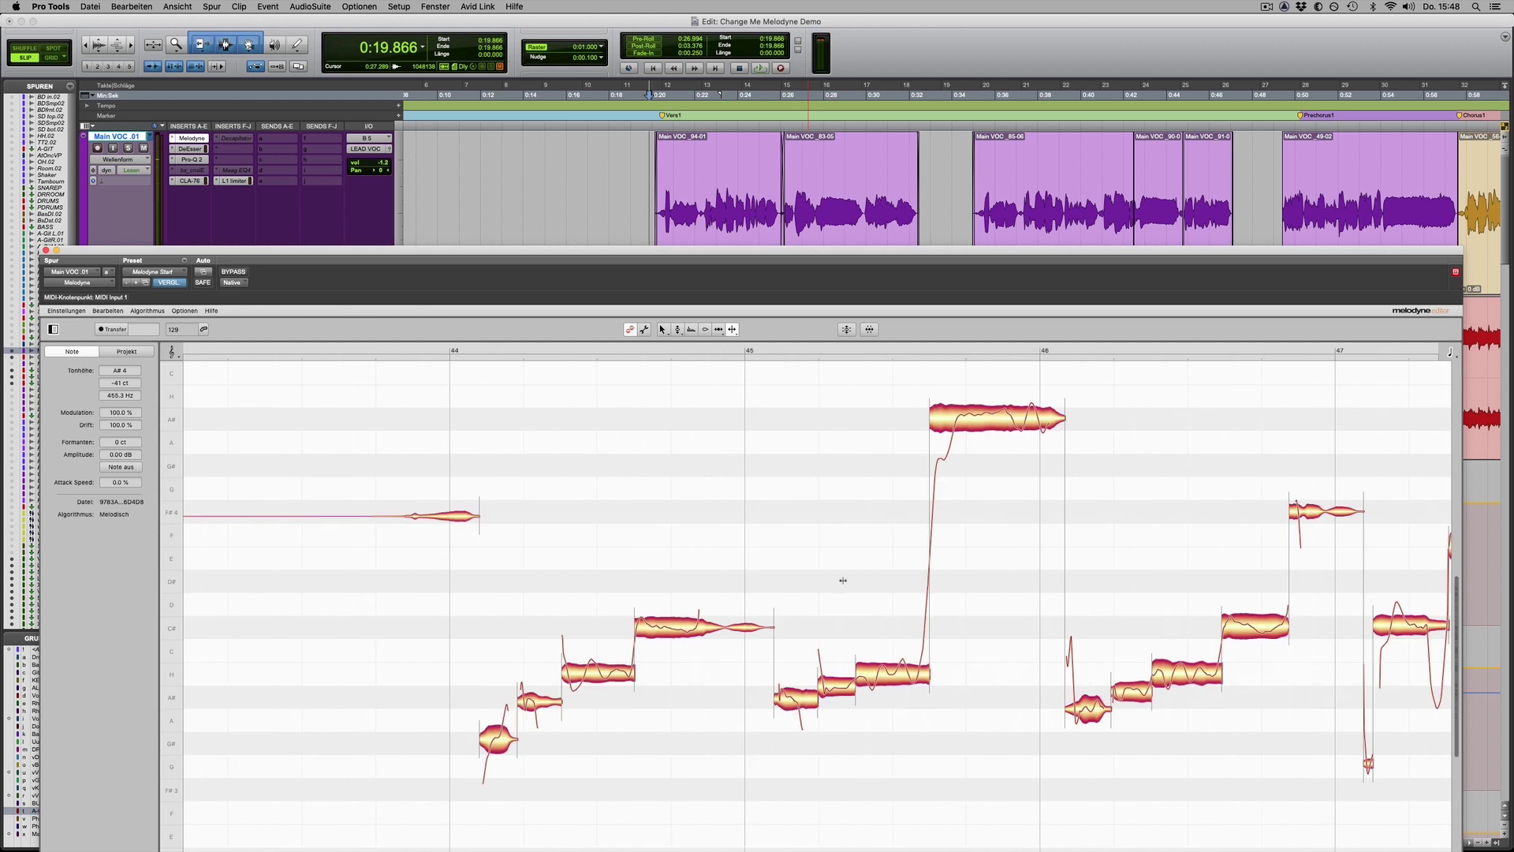
{"action": "scroll", "coordinate": [862, 581], "scroll_direction": "right", "scroll_amount": 4}
{"action": "scroll", "coordinate": [862, 582], "scroll_direction": "right", "scroll_amount": 4}
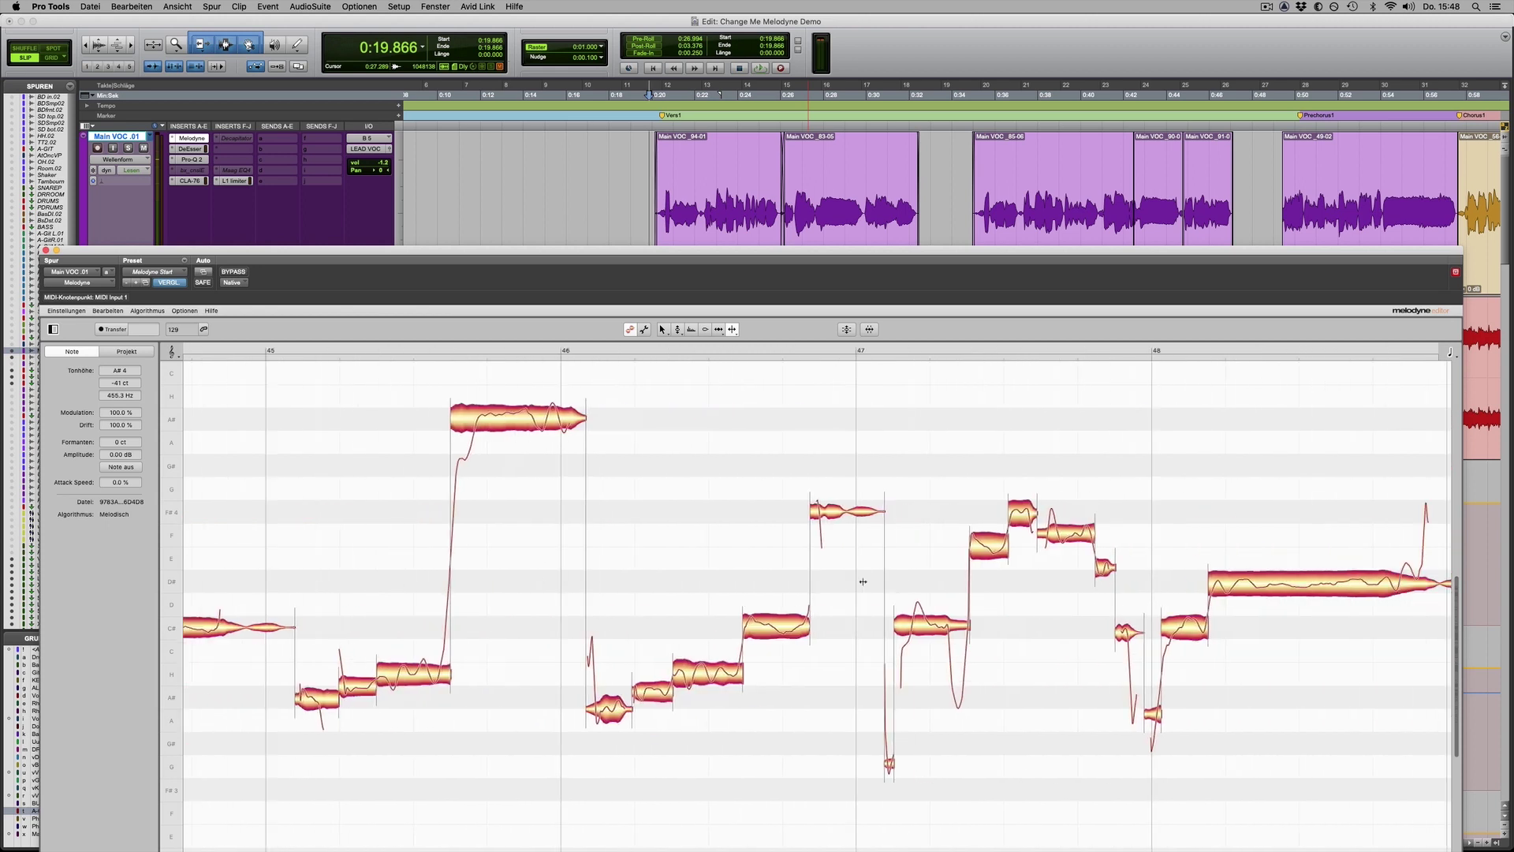
{"action": "scroll", "coordinate": [837, 602], "scroll_direction": "right", "scroll_amount": 4}
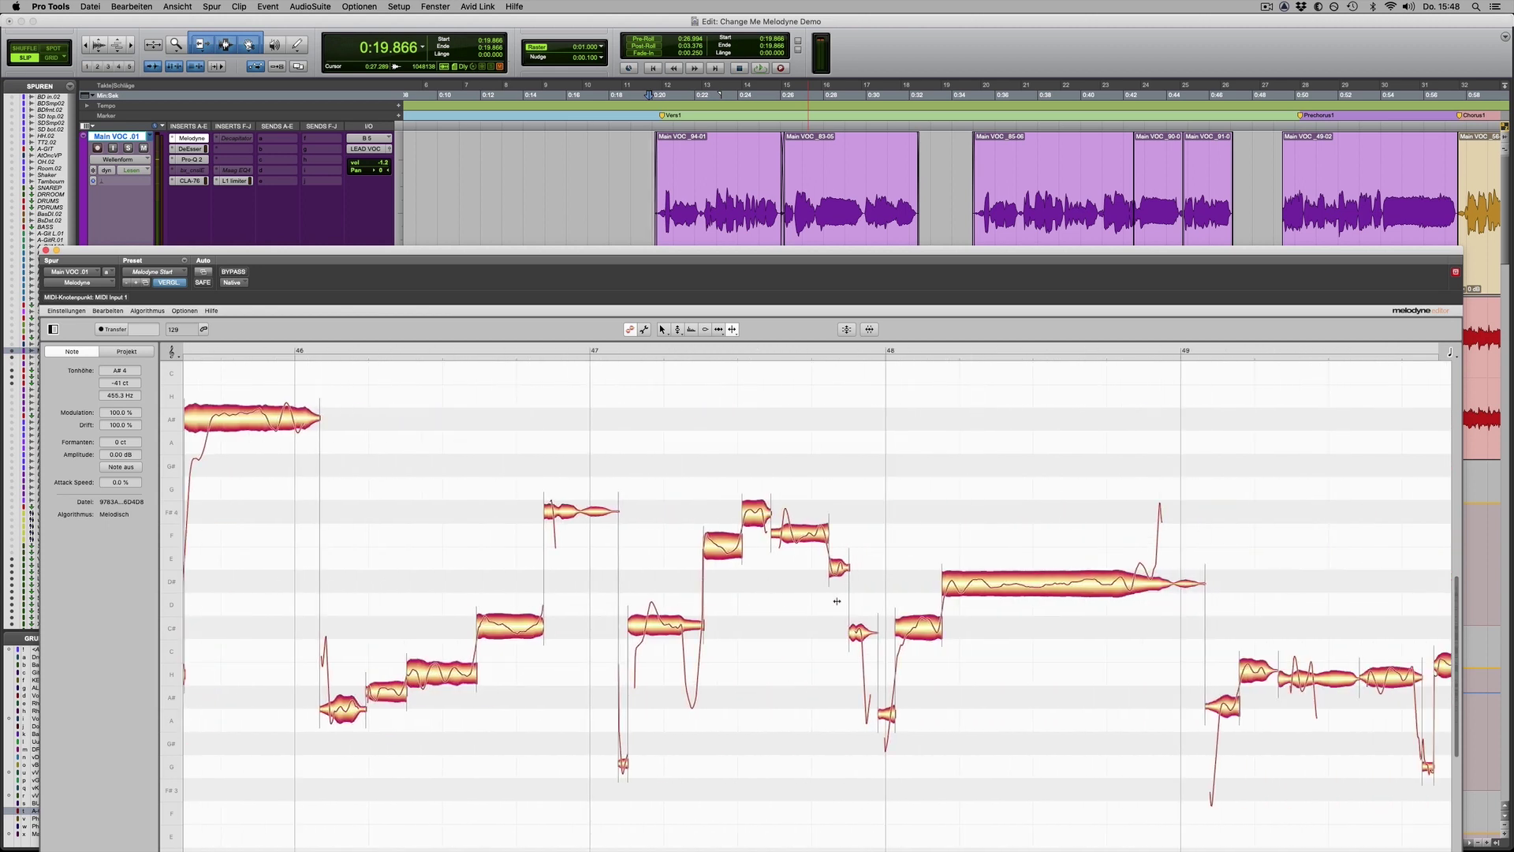
{"action": "scroll", "coordinate": [837, 601], "scroll_direction": "right", "scroll_amount": 4}
{"action": "scroll", "coordinate": [837, 601], "scroll_direction": "right", "scroll_amount": 20}
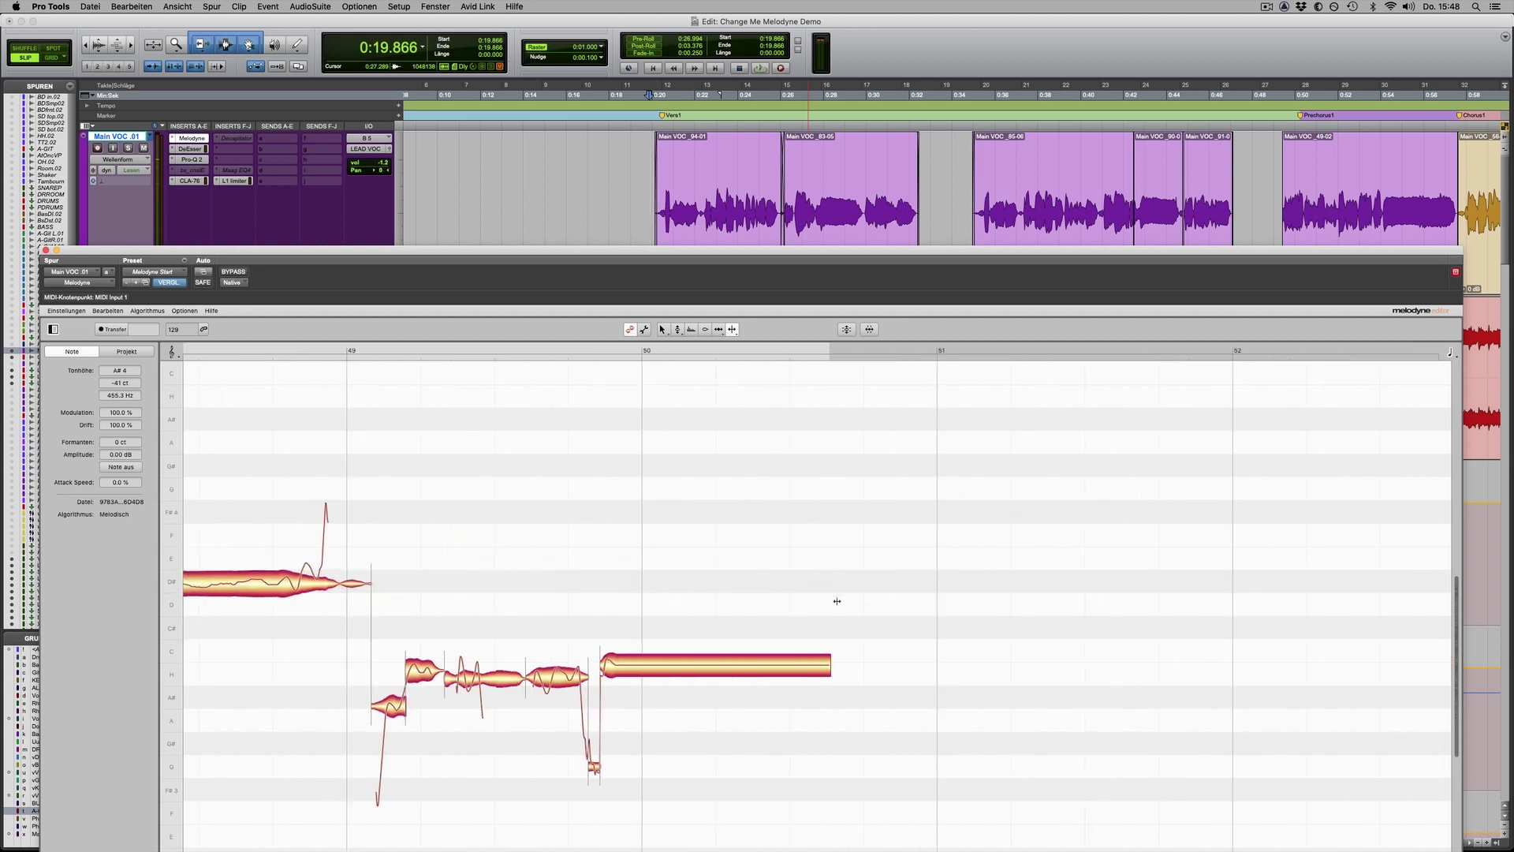
Go back to the beginning of the vocal and play the first verse, listening for off-pitch notes
{"action": "scroll", "coordinate": [837, 601], "scroll_direction": "left", "scroll_amount": 20}
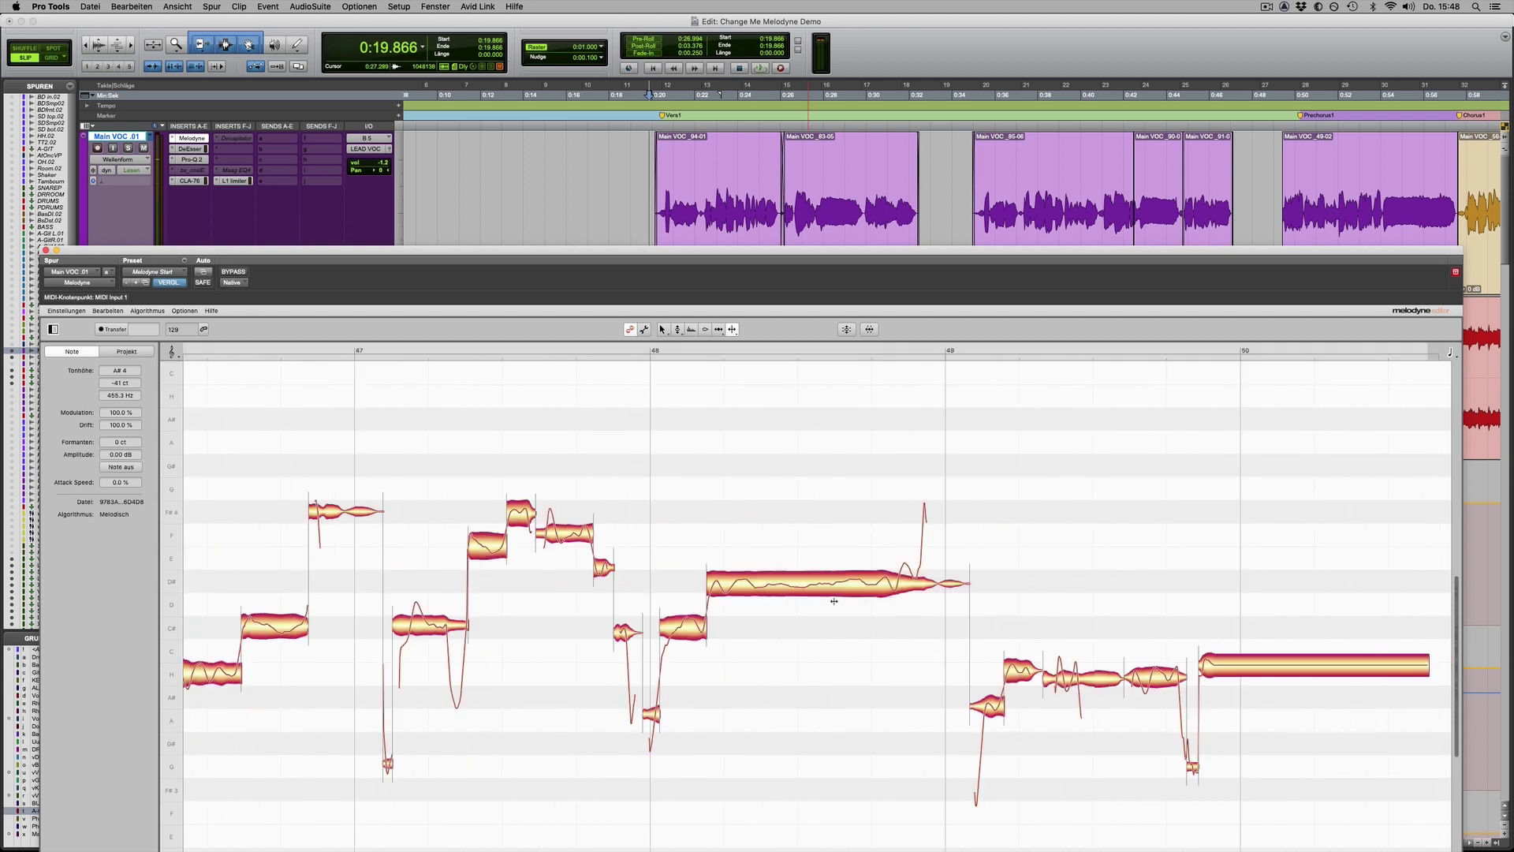
{"action": "left_click_drag", "start_coordinate": [681, 683], "coordinate": [873, 488]}
{"action": "scroll", "coordinate": [582, 485], "scroll_direction": "left", "scroll_amount": 20}
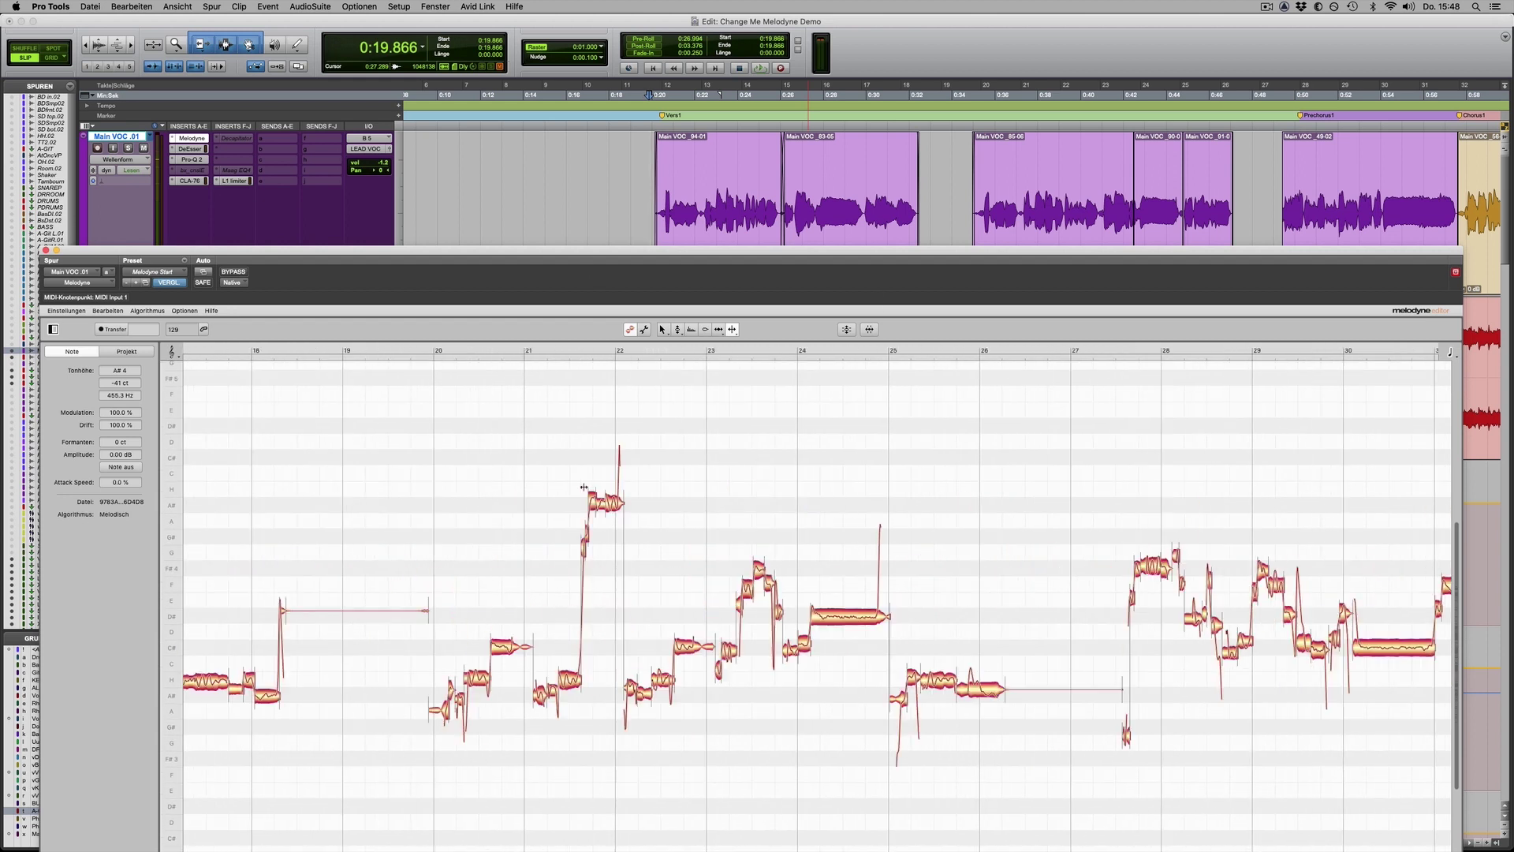
{"action": "left_click", "coordinate": [651, 186]}
{"action": "key", "text": "space"}
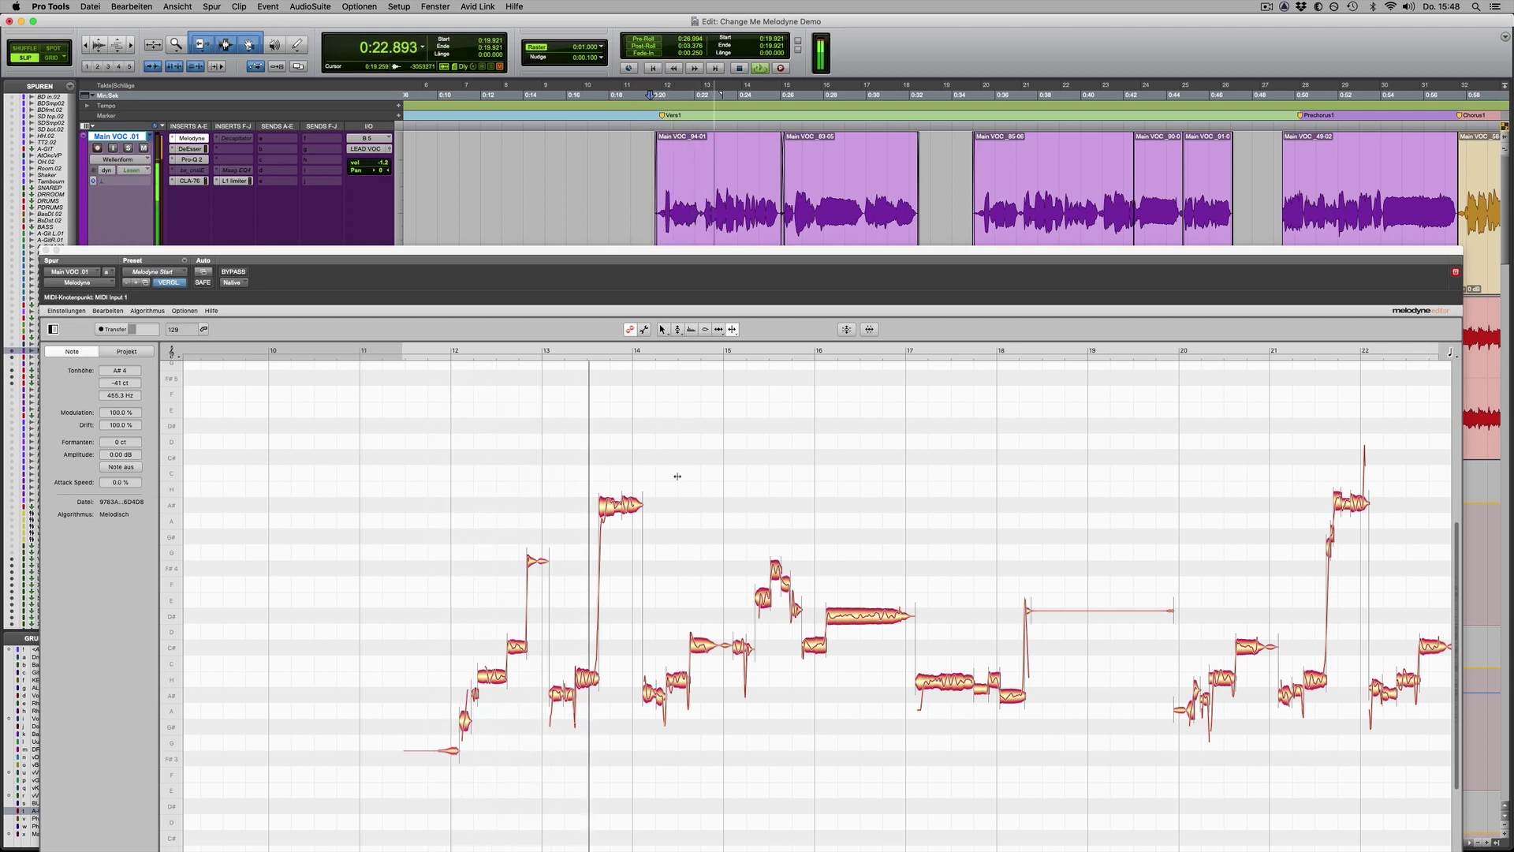
{"action": "left_click", "coordinate": [718, 500]}
{"action": "scroll", "coordinate": [719, 500], "scroll_direction": "up", "scroll_amount": 2}
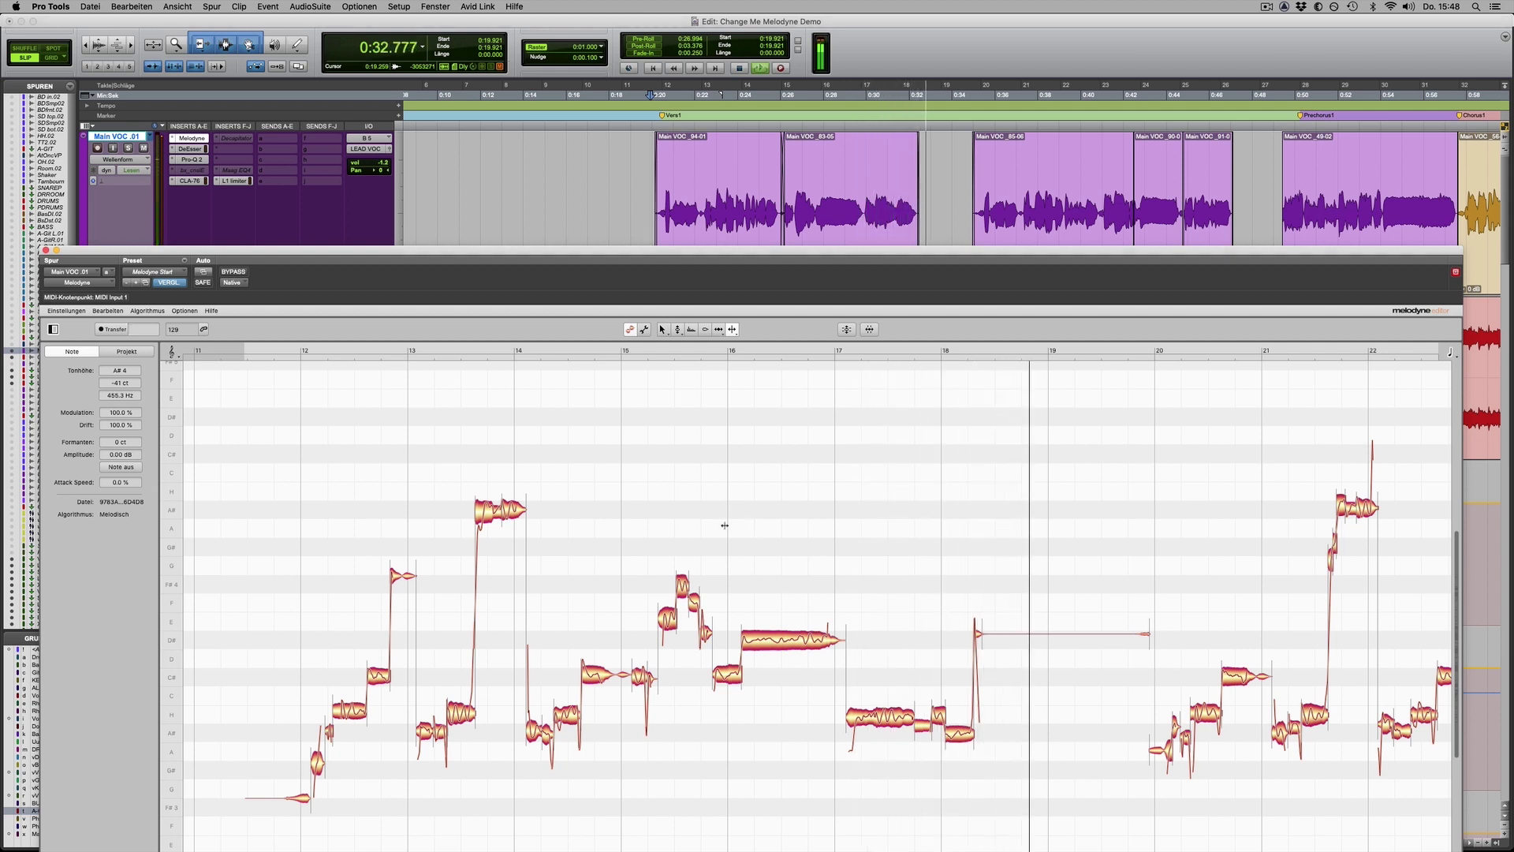
With the Pitch tool, snap the note before bar 13 to C#4, the one before bar 15 to A#3 and the short note at bar 18 to H3
{"action": "right_click", "coordinate": [707, 527]}
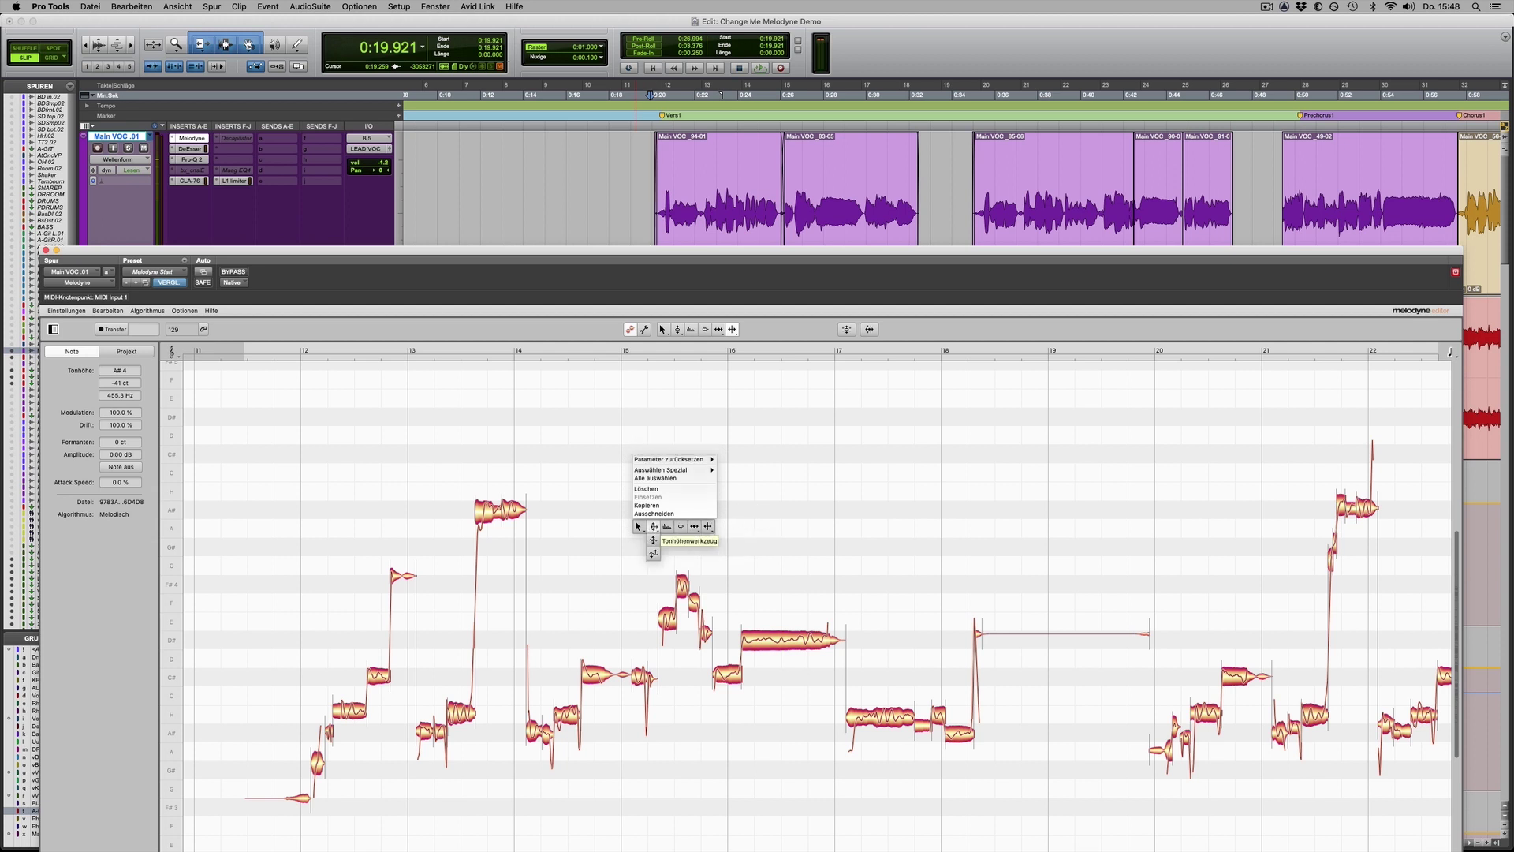
{"action": "left_click", "coordinate": [653, 540]}
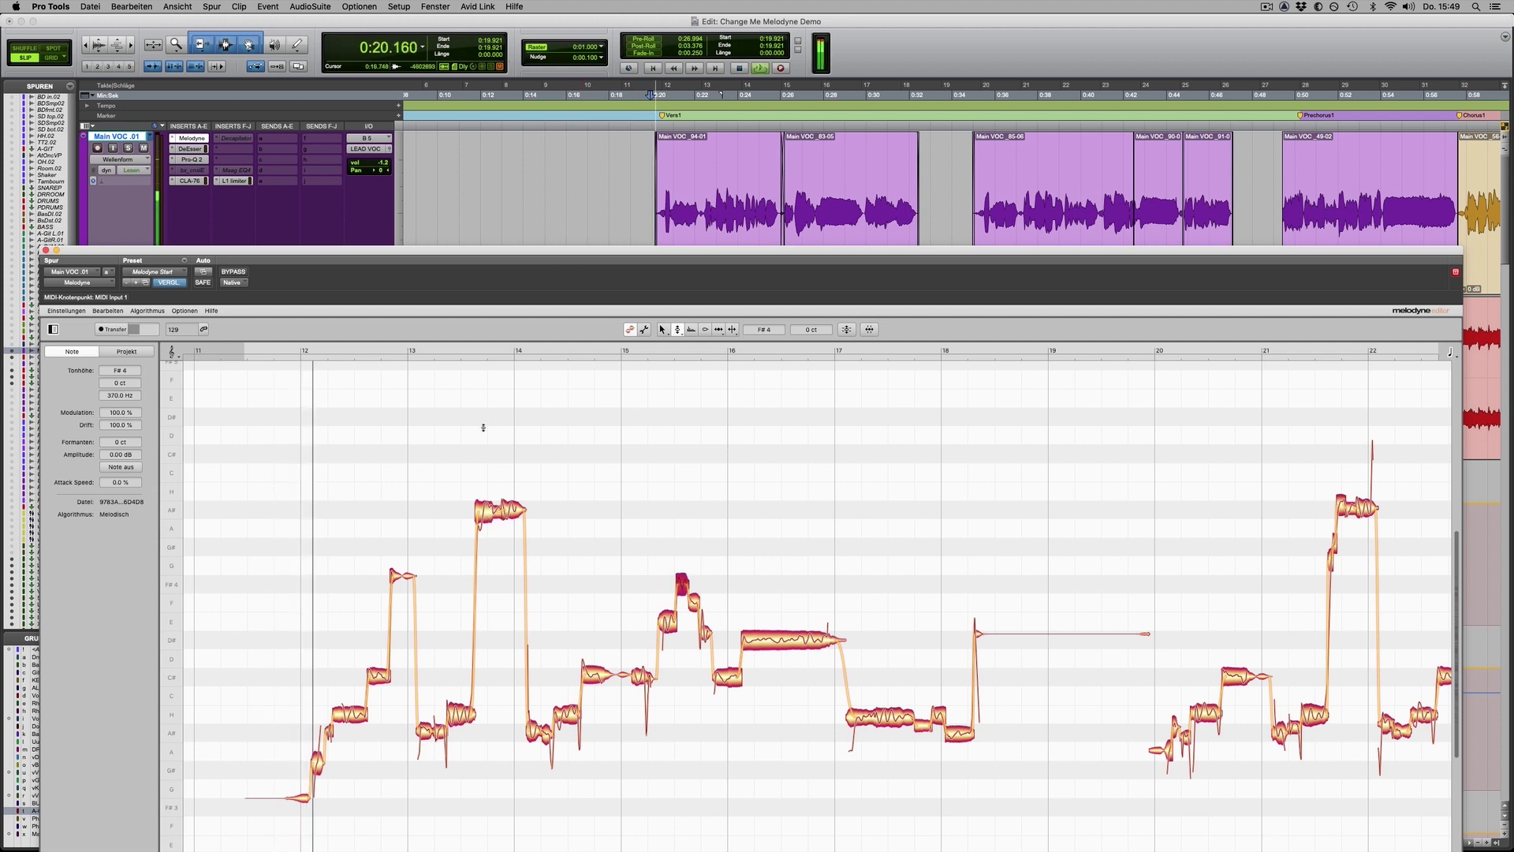
{"action": "left_click", "coordinate": [379, 676]}
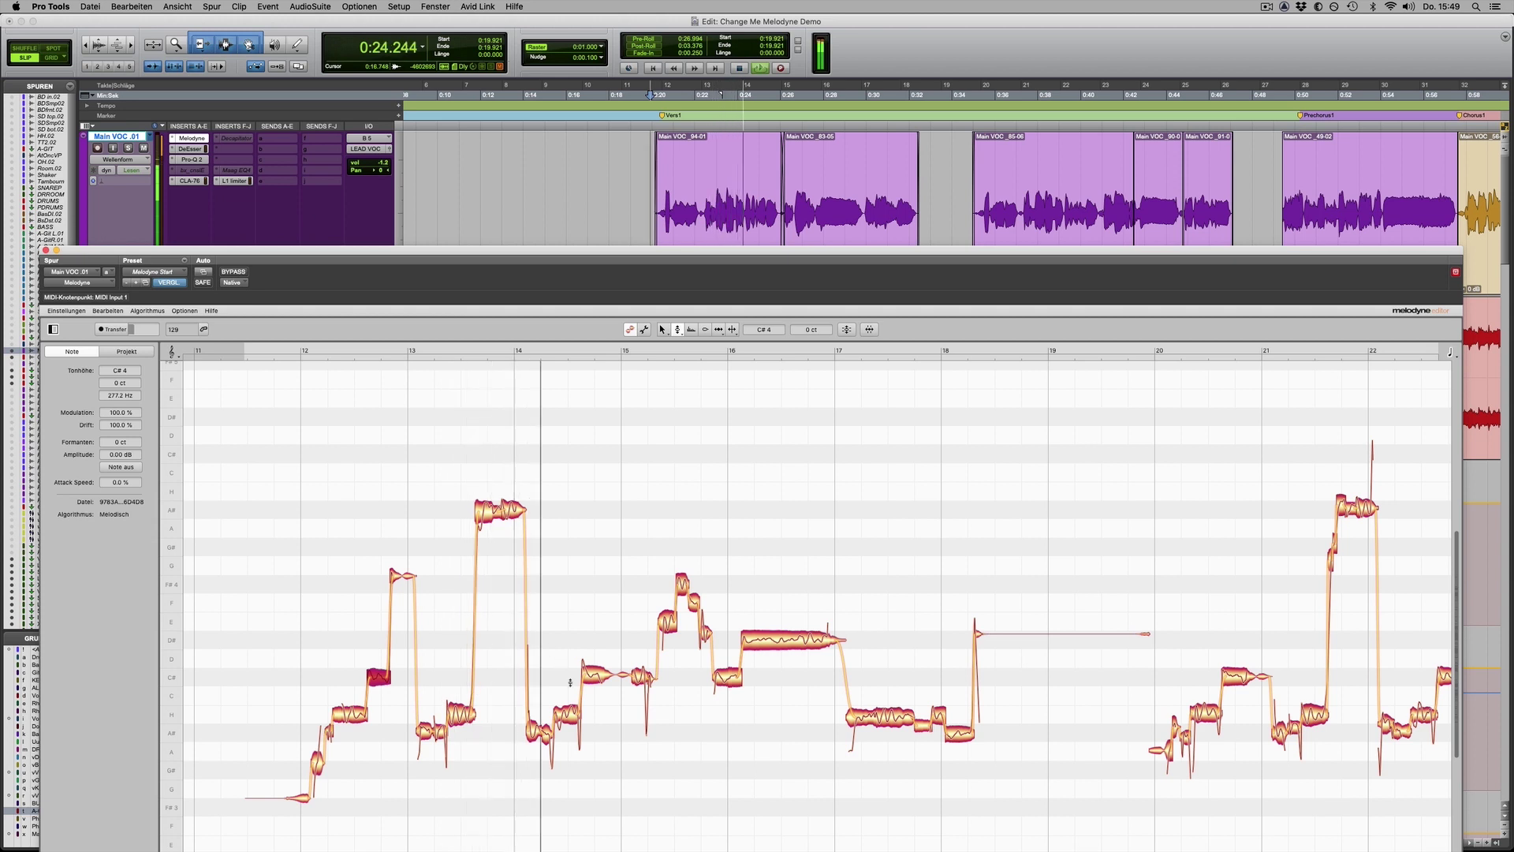
{"action": "left_click", "coordinate": [569, 714]}
{"action": "left_click_drag", "start_coordinate": [569, 714], "coordinate": [627, 702]}
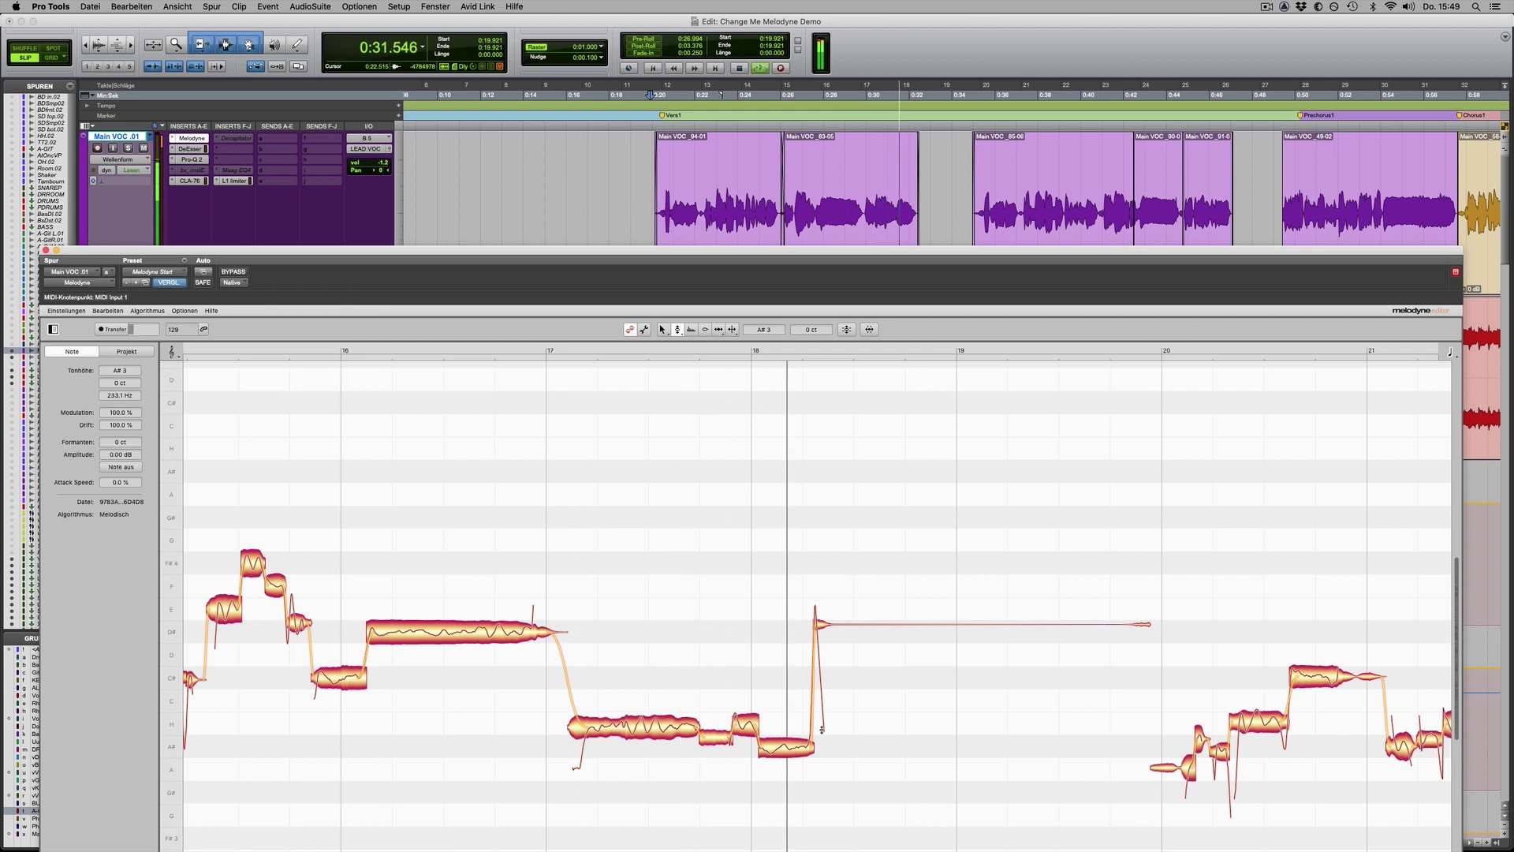
{"action": "key", "text": "space"}
{"action": "left_click", "coordinate": [782, 746]}
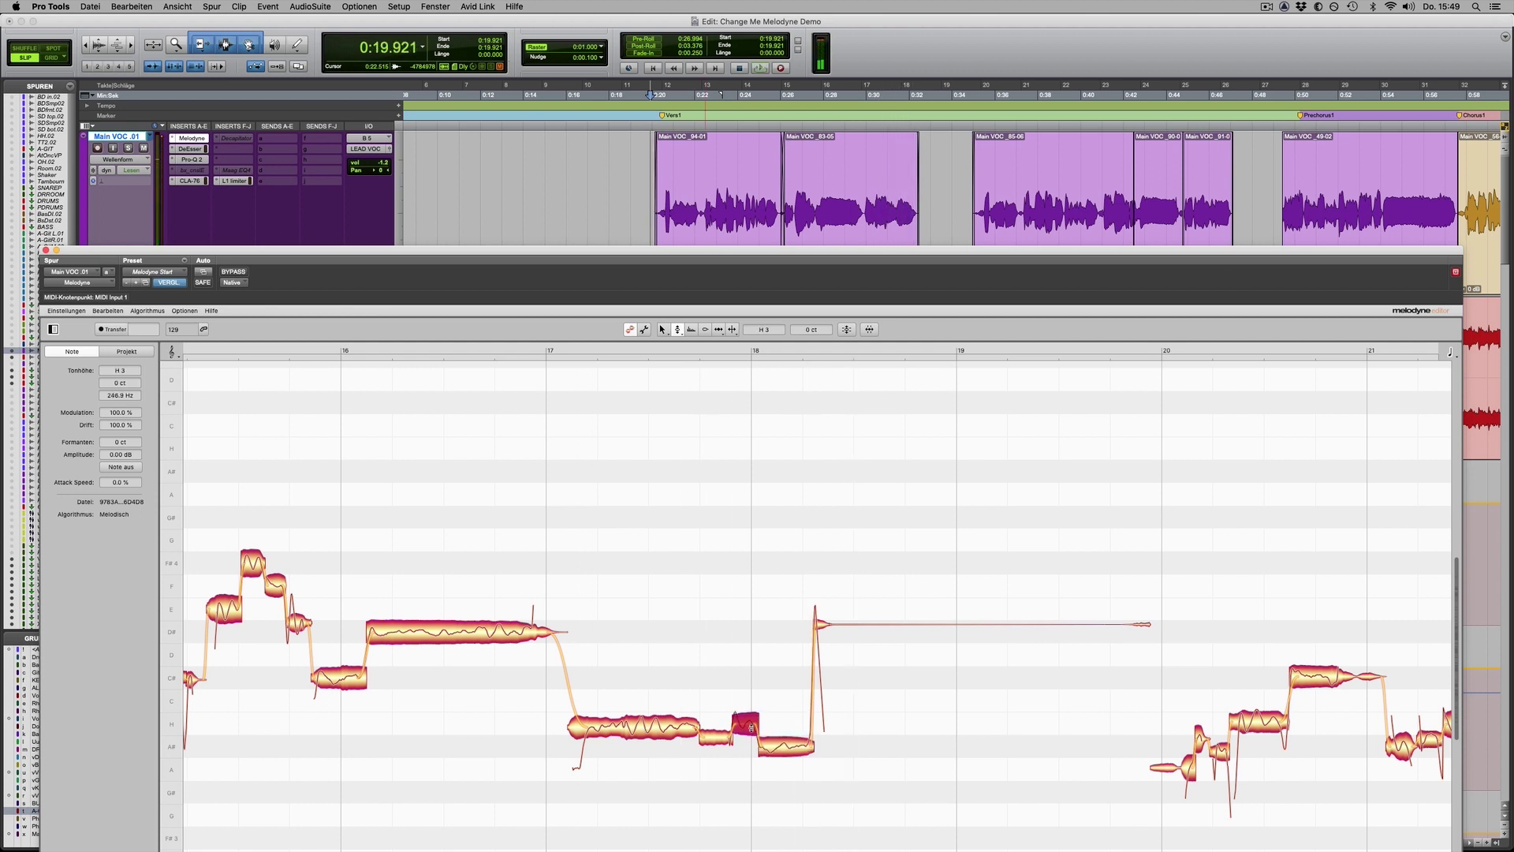
Play the phrase starting before bar 20 and snap the note late in bar 21 to H3 and the one before bar 23 to C#4
{"action": "left_click", "coordinate": [863, 173]}
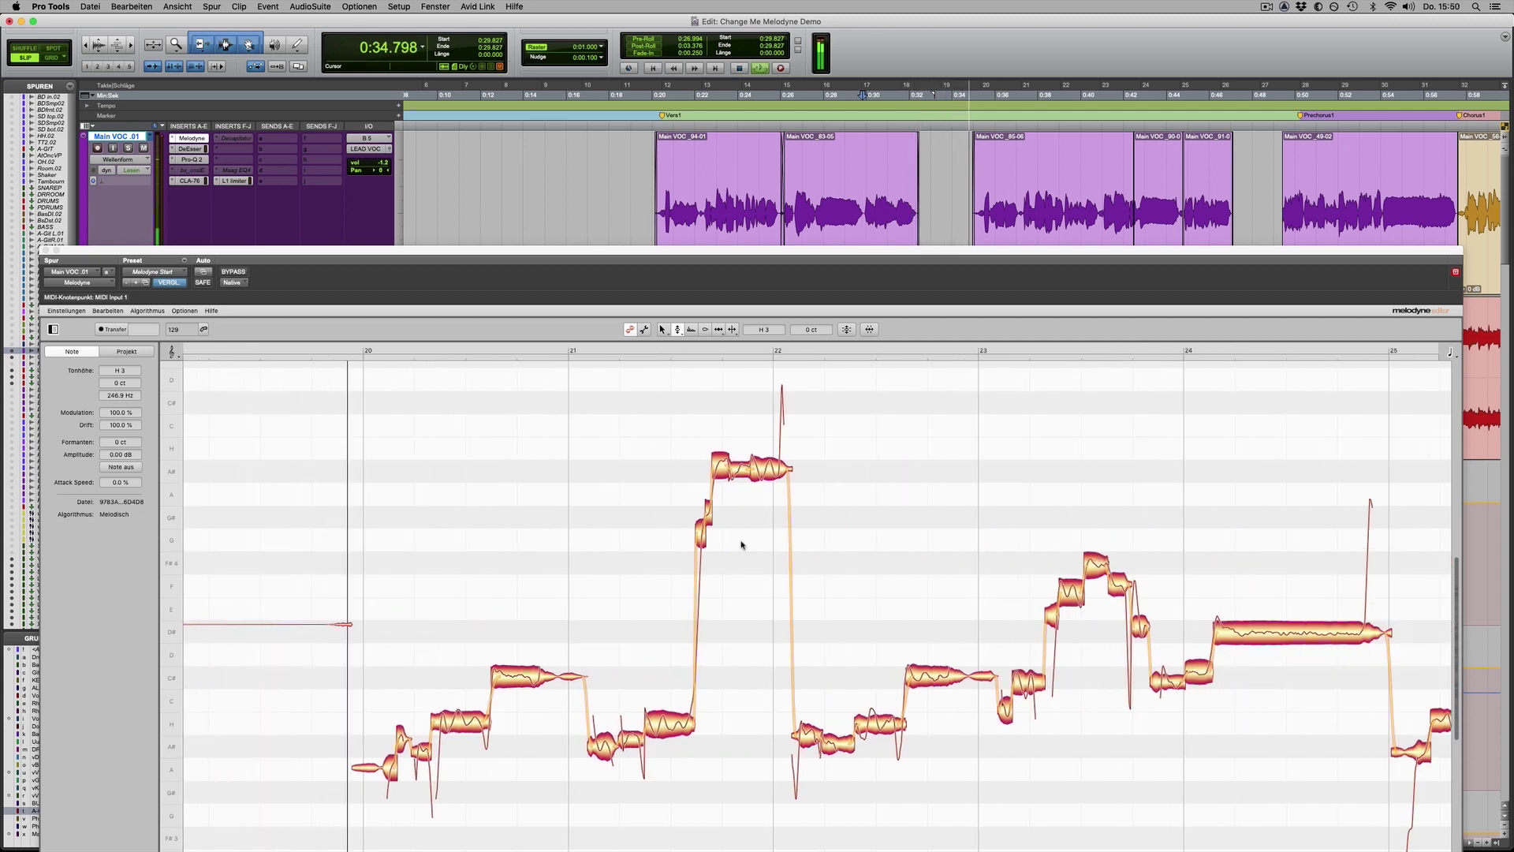
{"action": "left_click", "coordinate": [959, 174]}
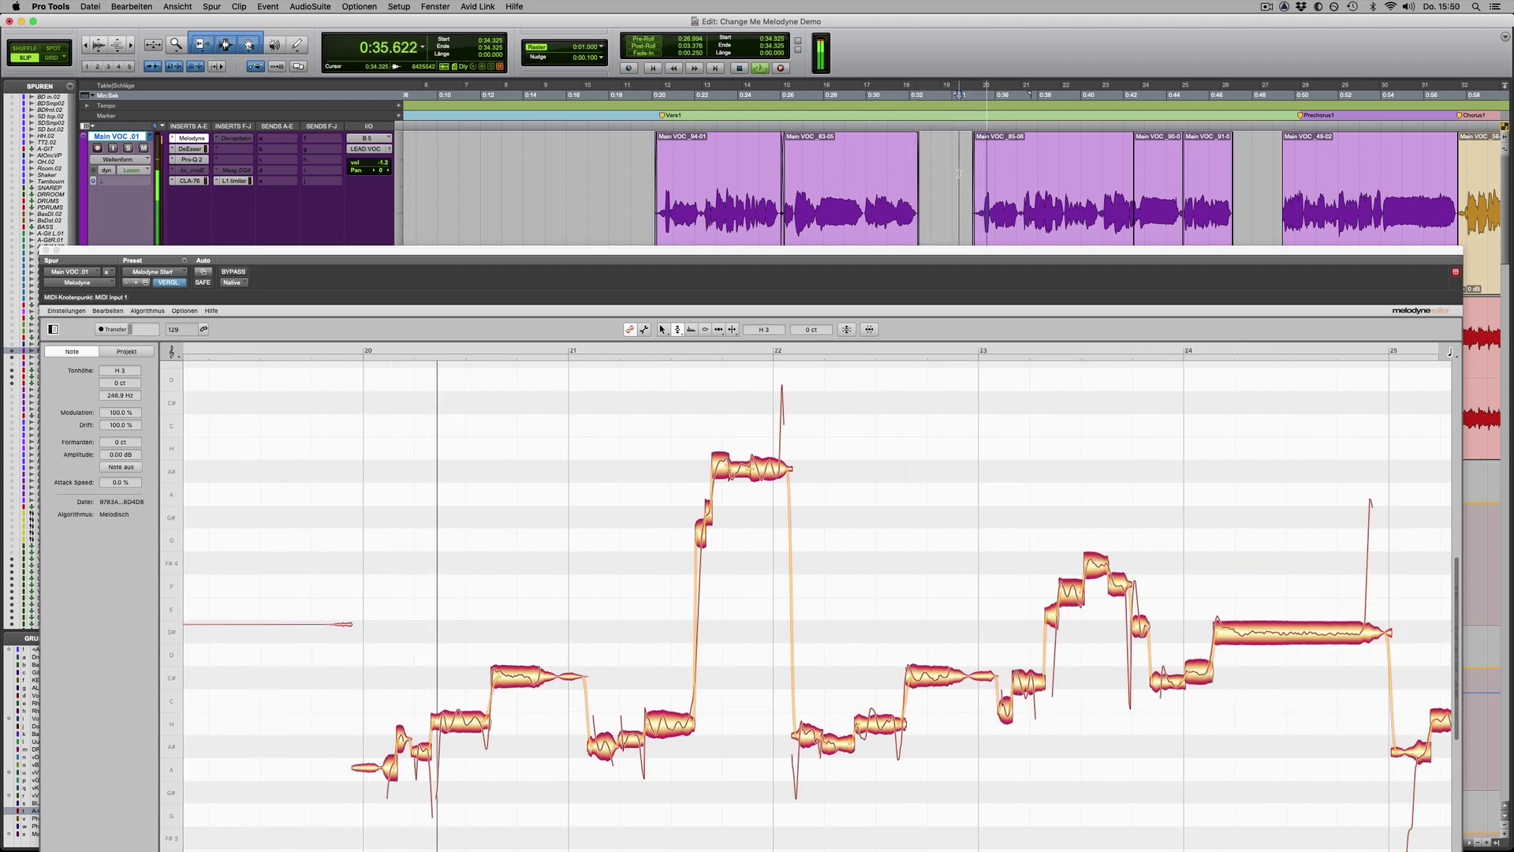
{"action": "left_click", "coordinate": [670, 726]}
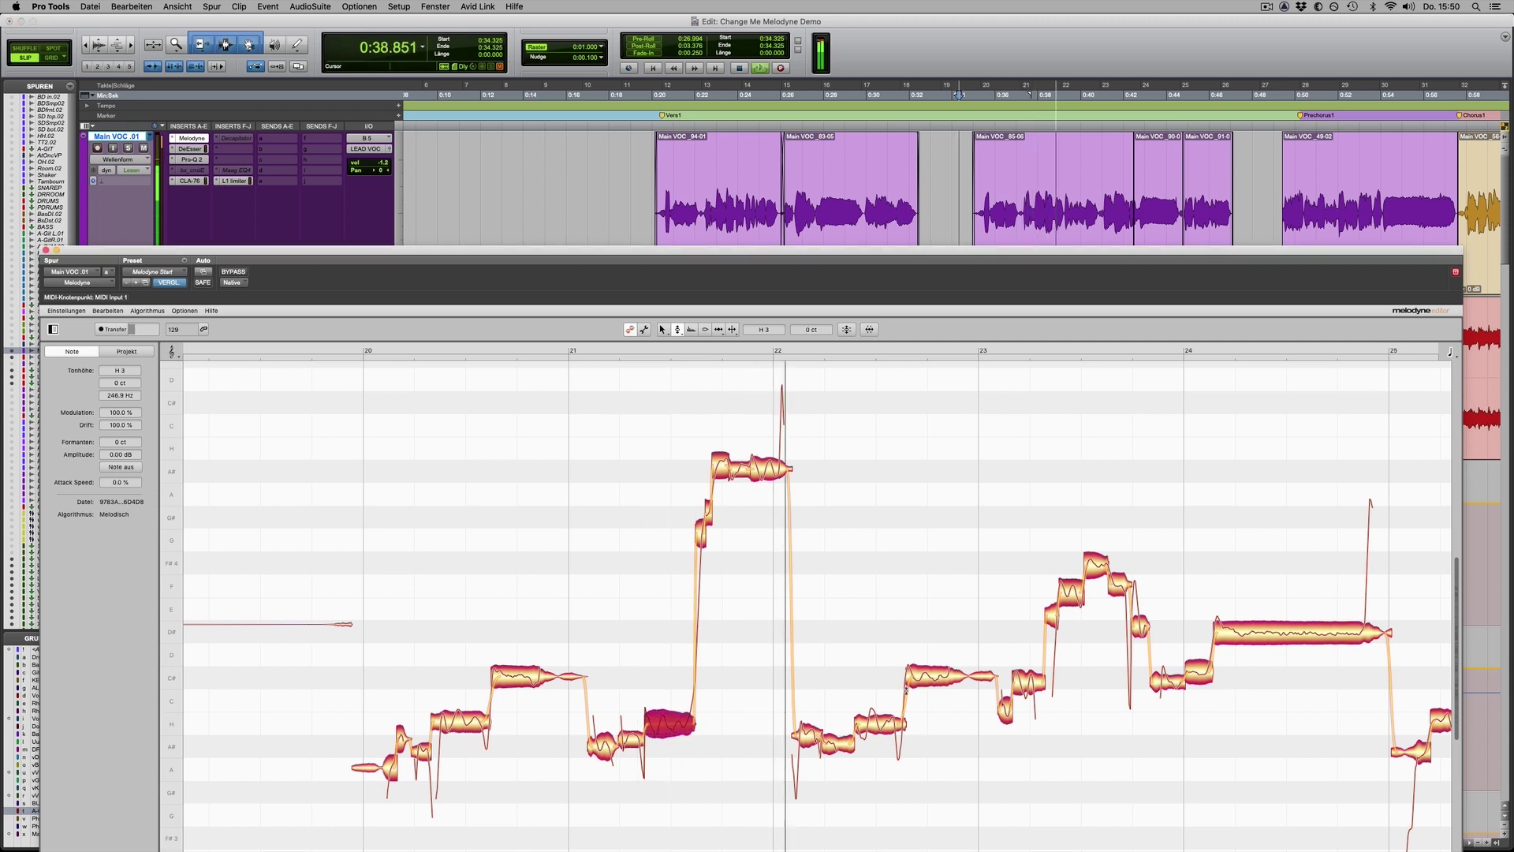
{"action": "left_click", "coordinate": [936, 683]}
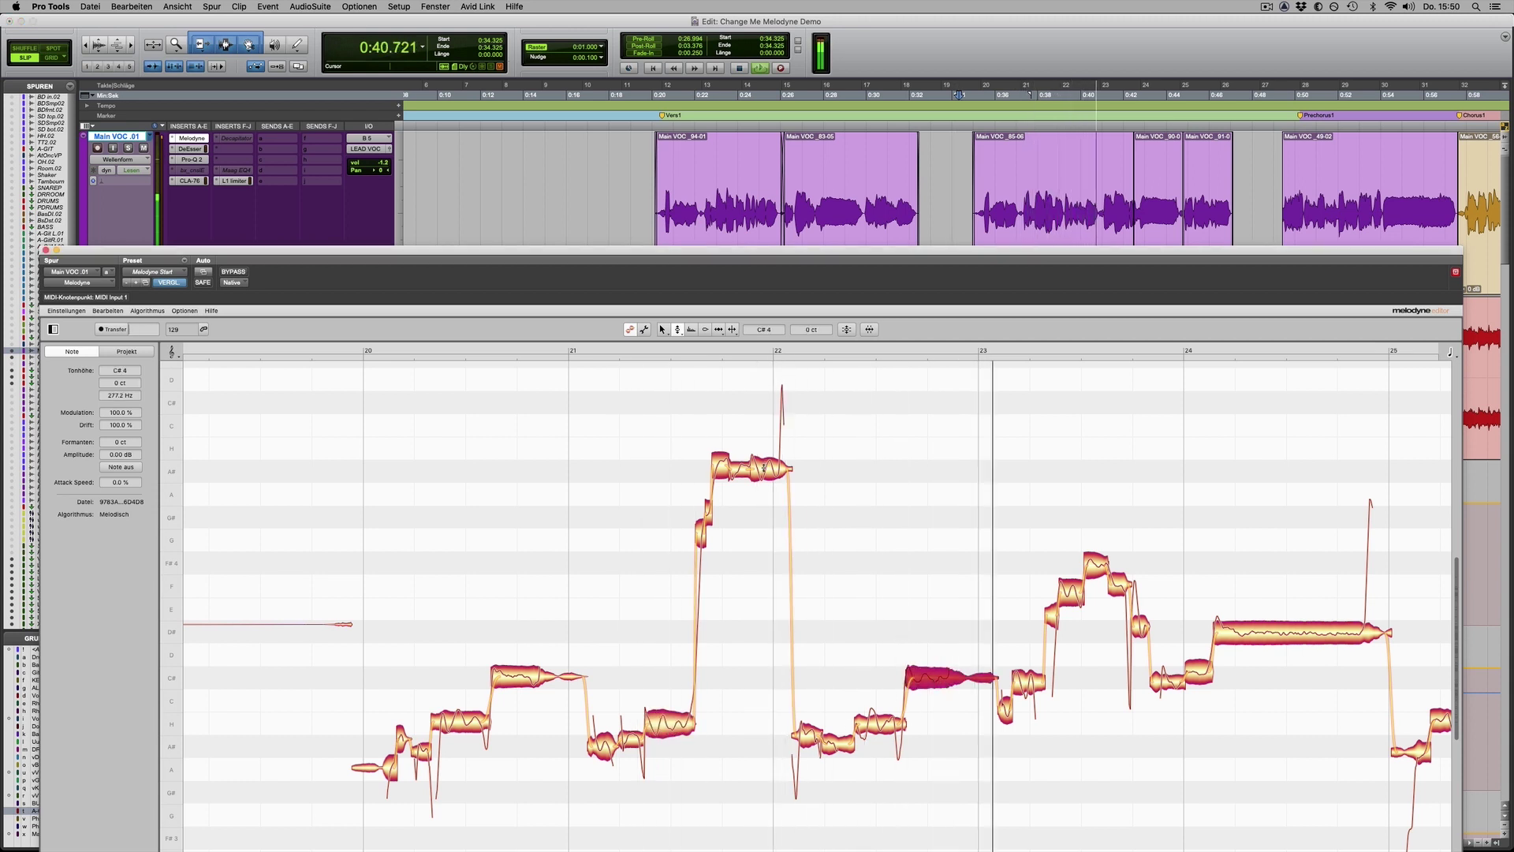
Snap the high note just before bar 22 to A#4, replay the phrase and centre the lower note before it on H3 again
{"action": "key", "text": "space"}
{"action": "left_click", "coordinate": [763, 472]}
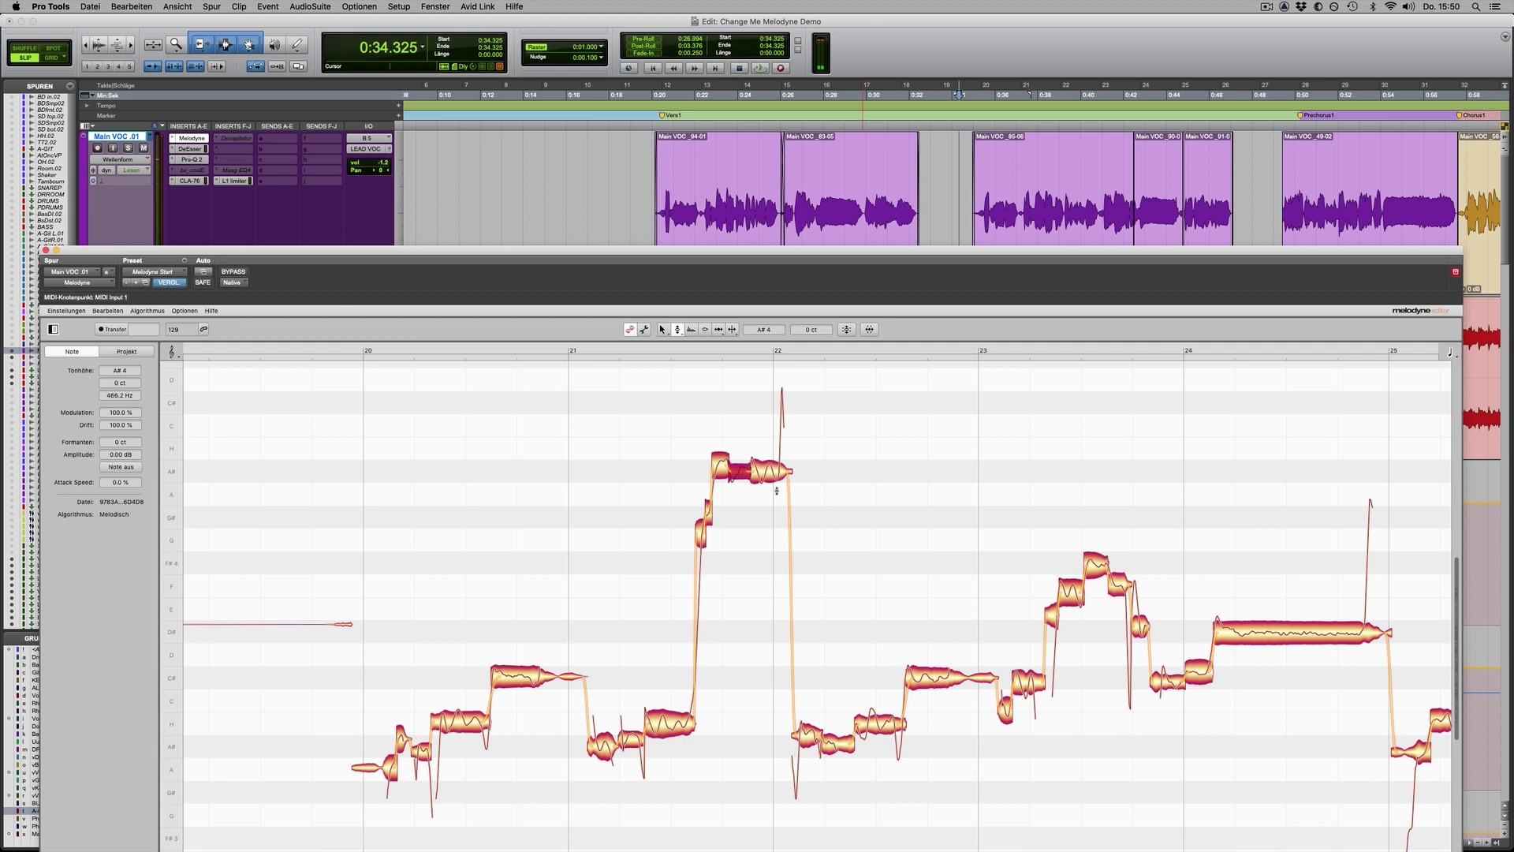
{"action": "left_click", "coordinate": [967, 192]}
{"action": "key", "text": "space"}
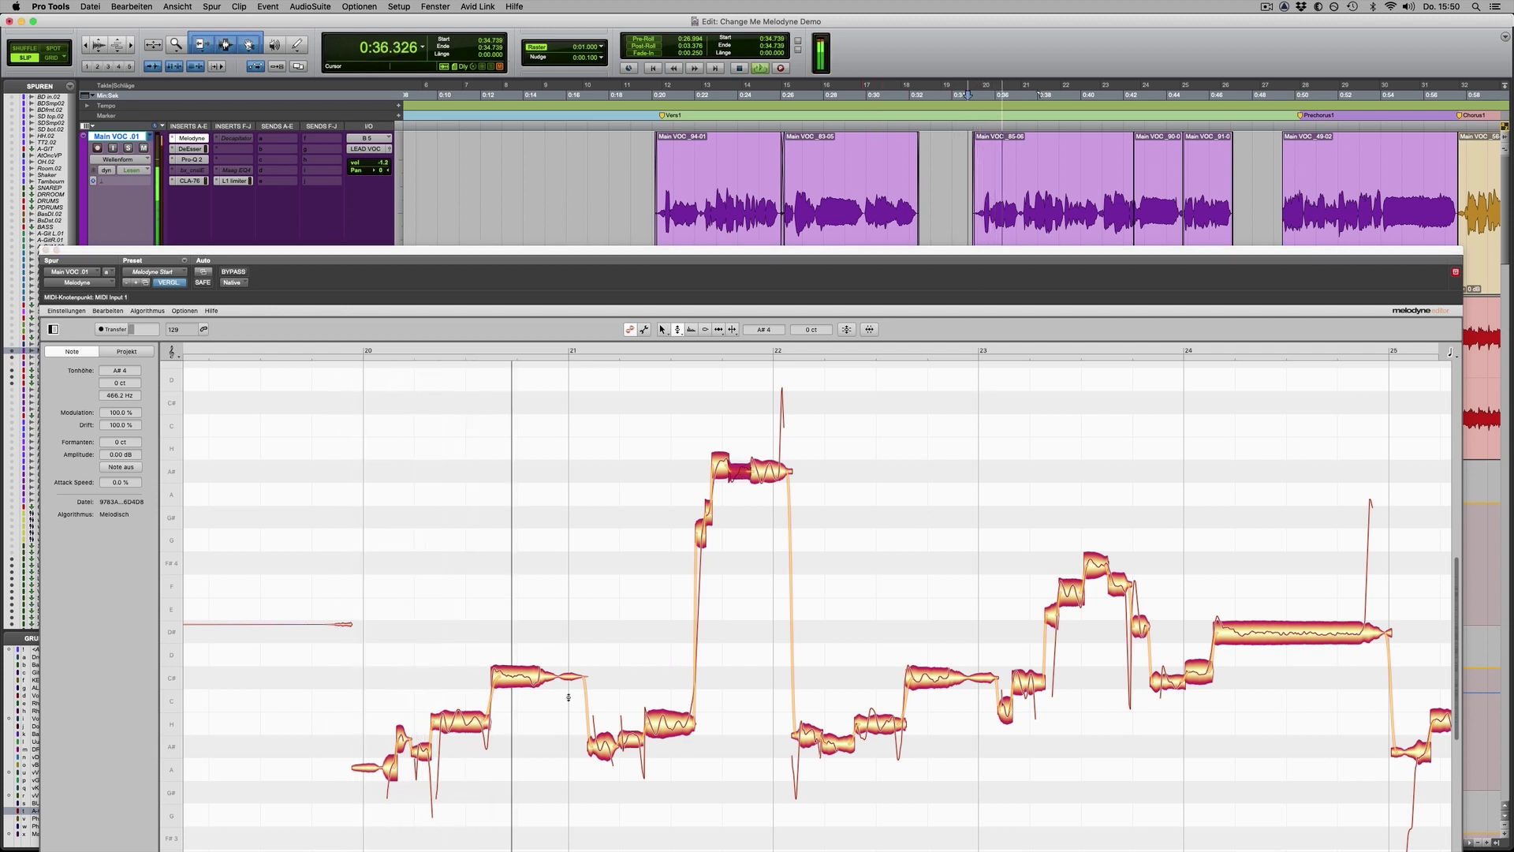
{"action": "left_click", "coordinate": [668, 720]}
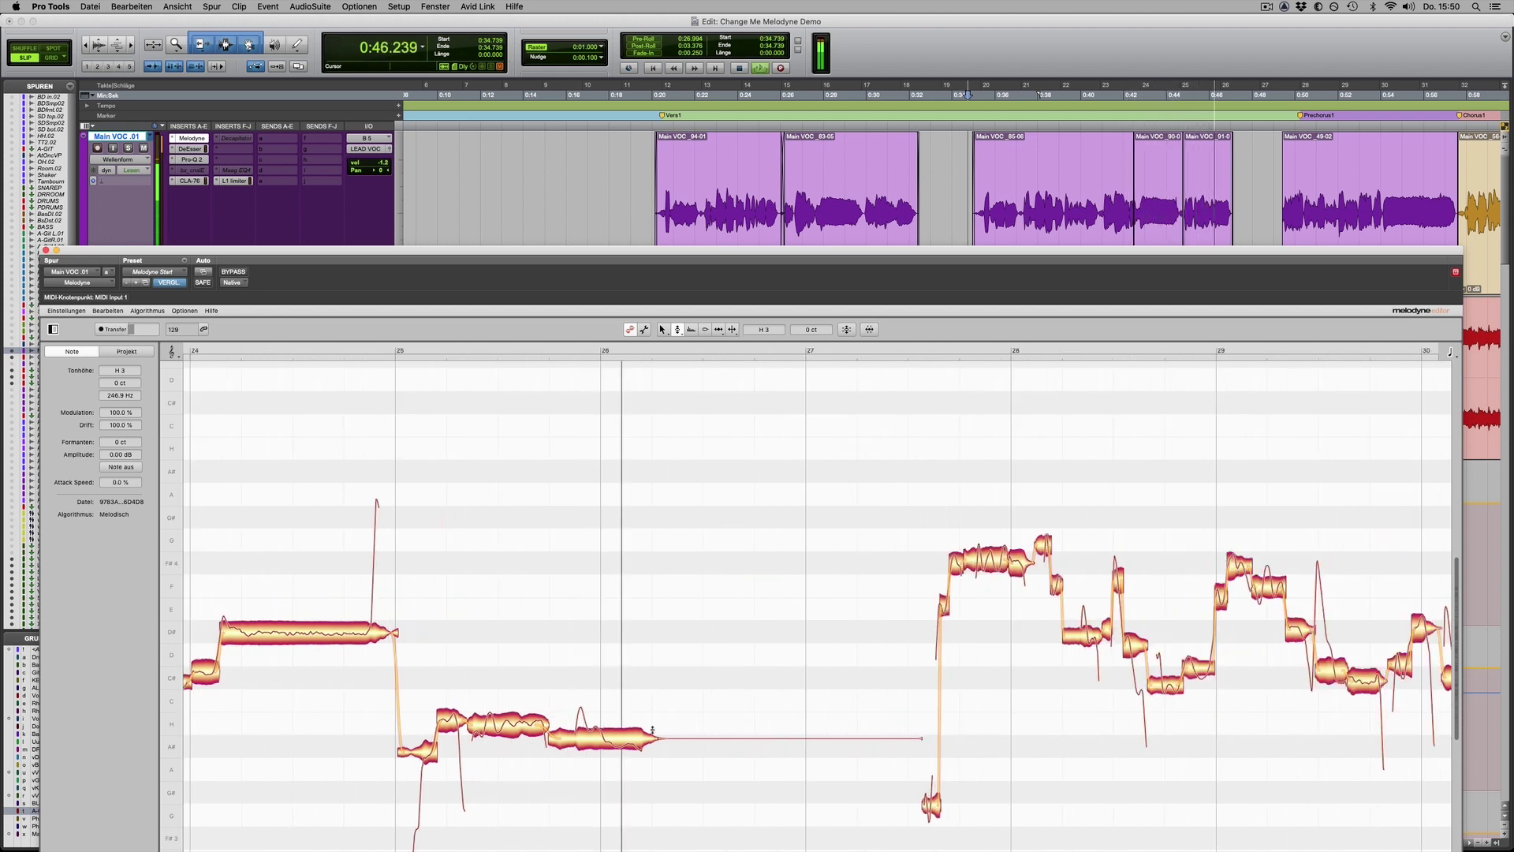
Split the sustained note running across bar 26 into two notes at the bar line
{"action": "right_click", "coordinate": [653, 732]}
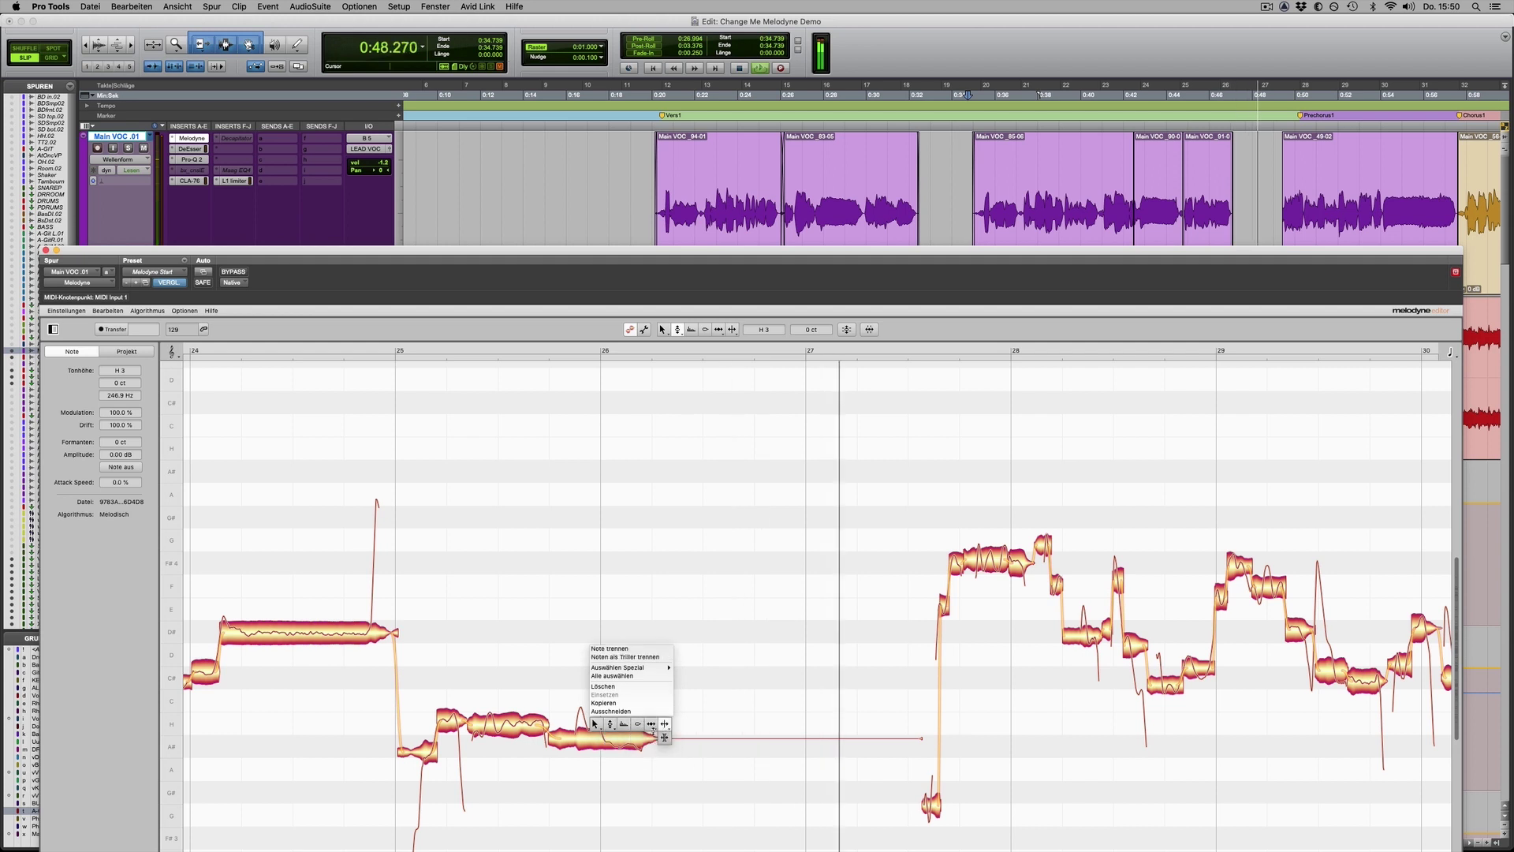
{"action": "left_click", "coordinate": [665, 723]}
{"action": "double_click", "coordinate": [604, 738]}
With the Pitch tool, snap the long note in bar 30 to C#4 and the two rising notes in bar 31 to F4 and F#4
{"action": "right_click", "coordinate": [675, 709]}
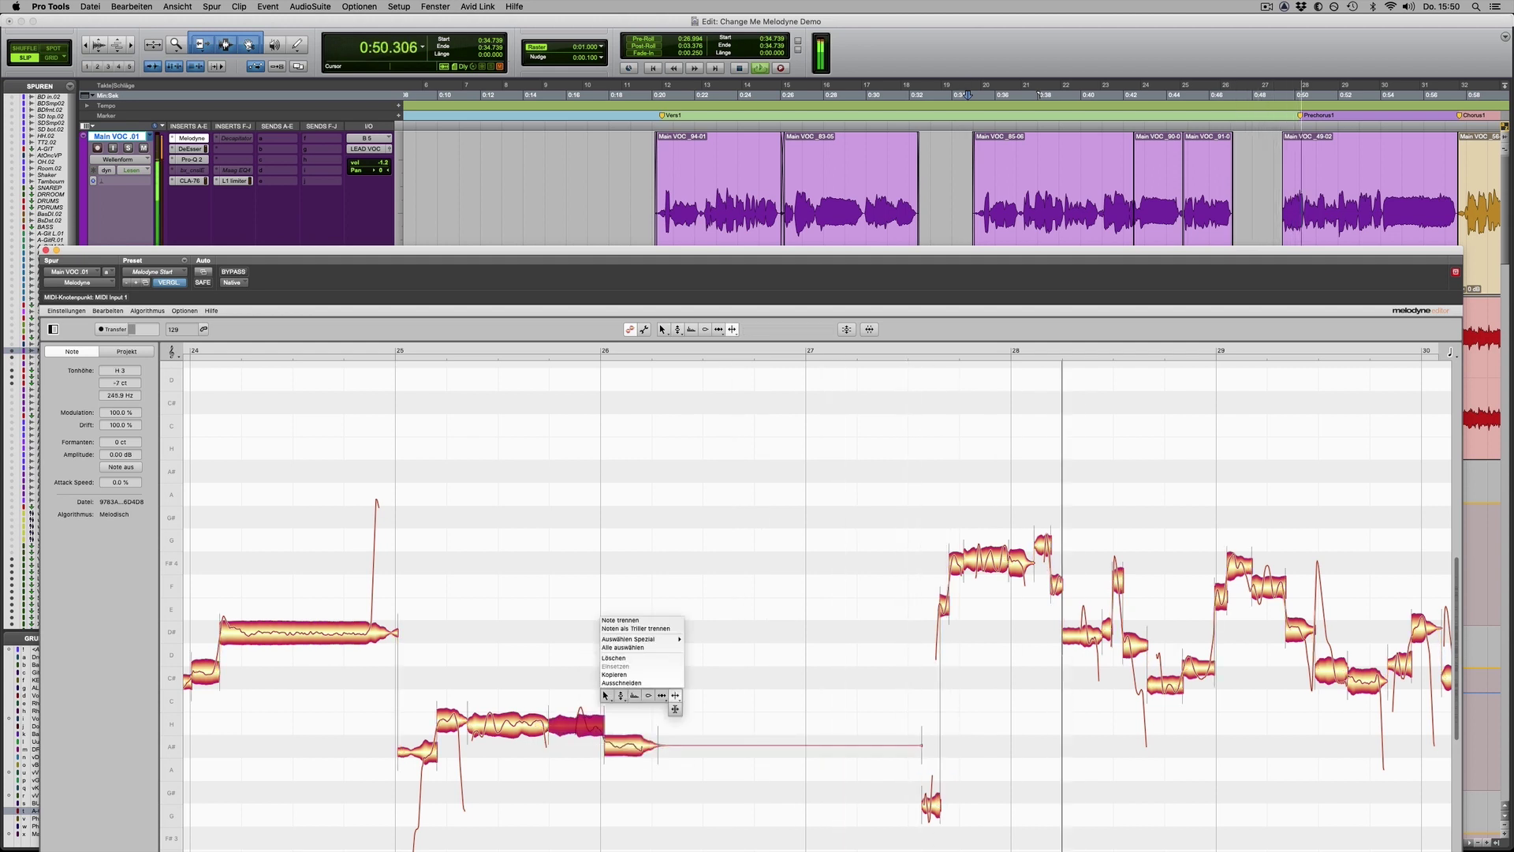
{"action": "left_click", "coordinate": [621, 695]}
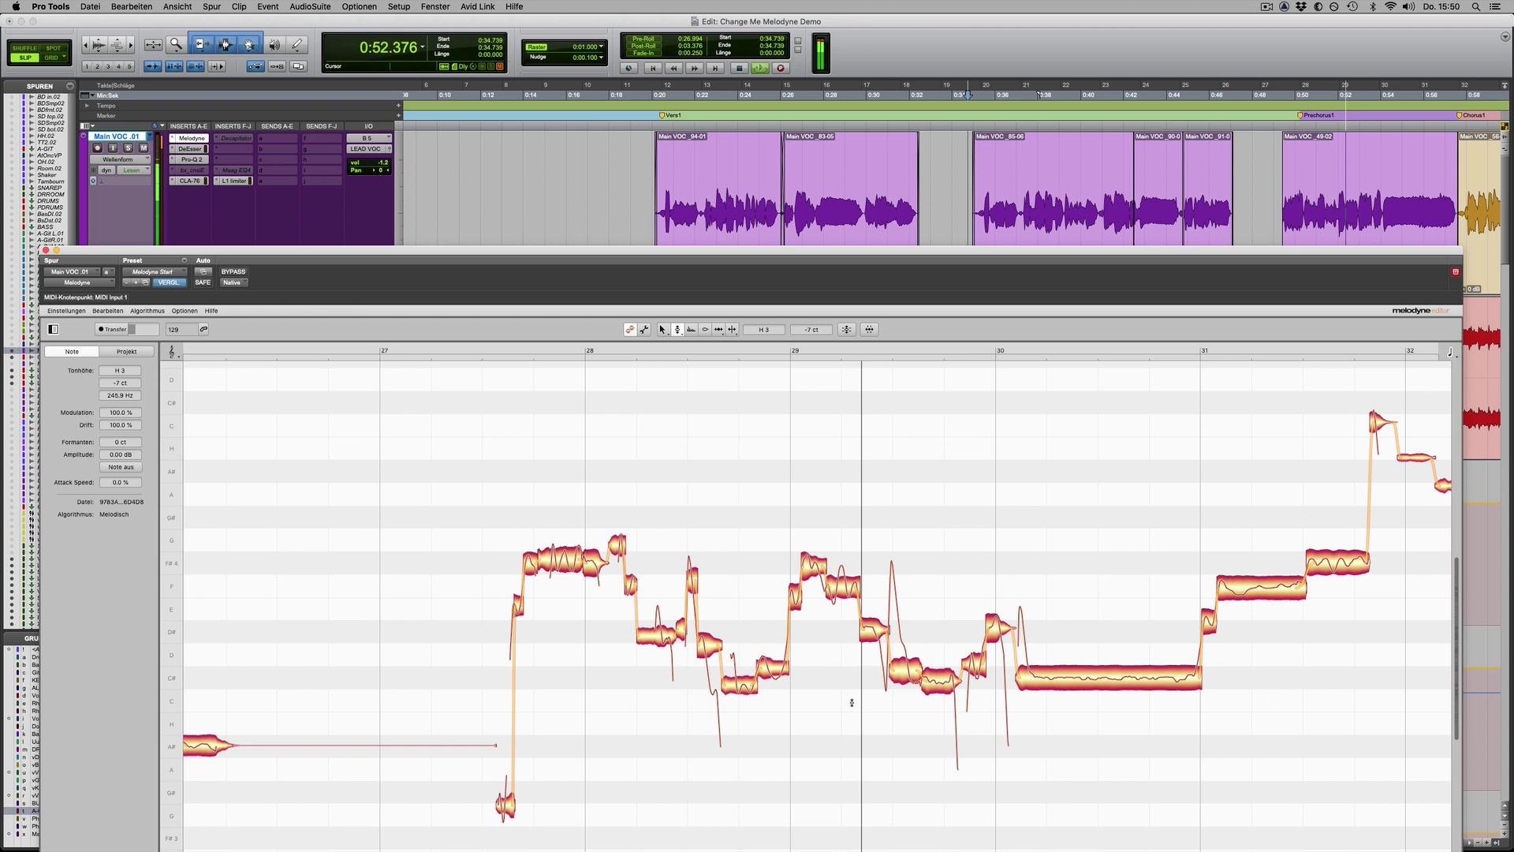
{"action": "left_click", "coordinate": [1045, 689]}
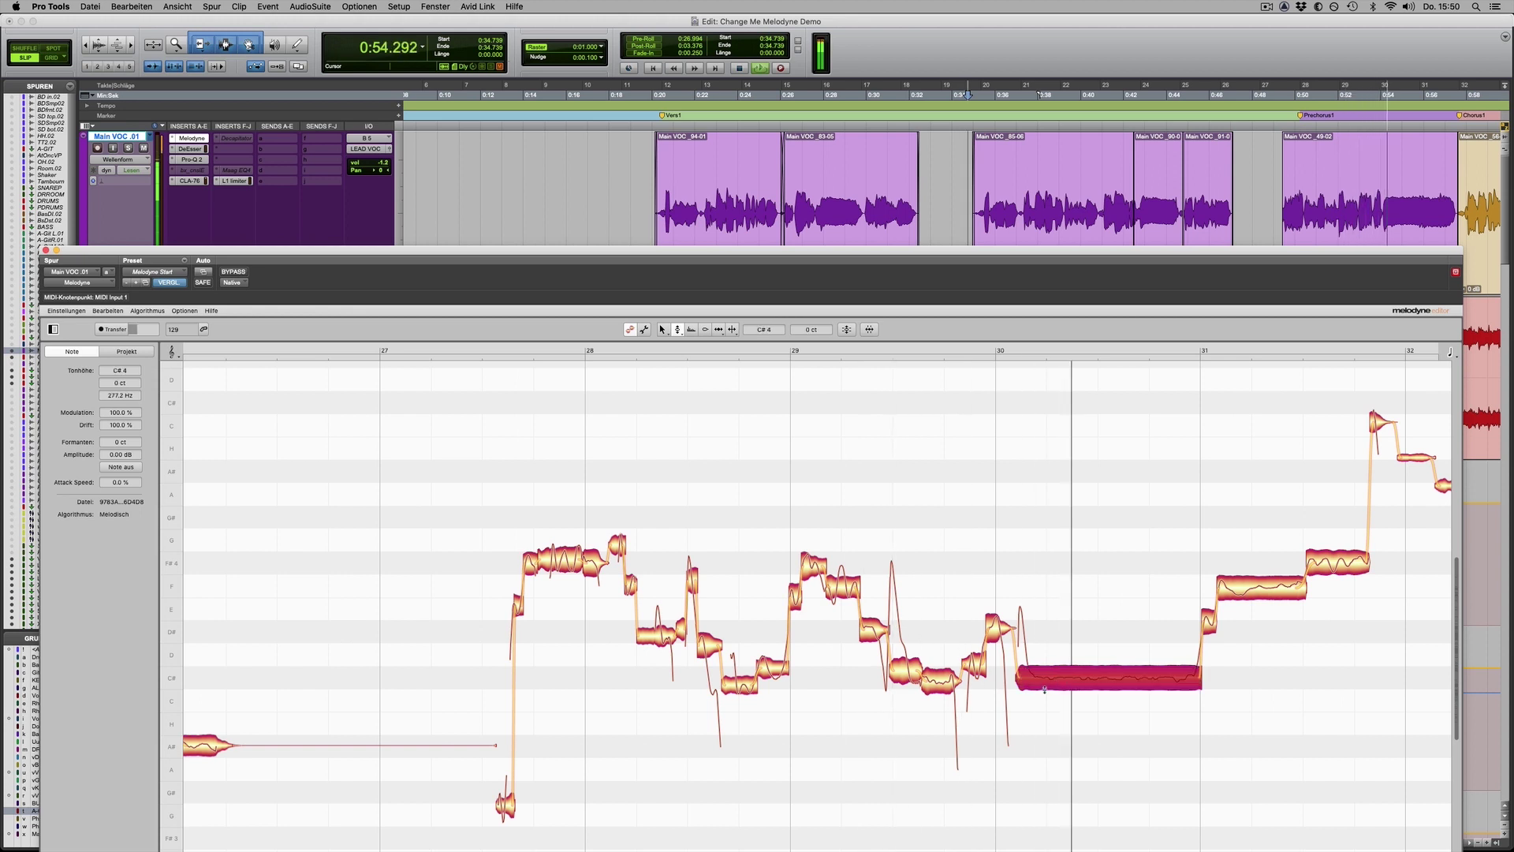
{"action": "left_click", "coordinate": [915, 587]}
{"action": "left_click", "coordinate": [978, 563]}
{"action": "double_click", "coordinate": [978, 566]}
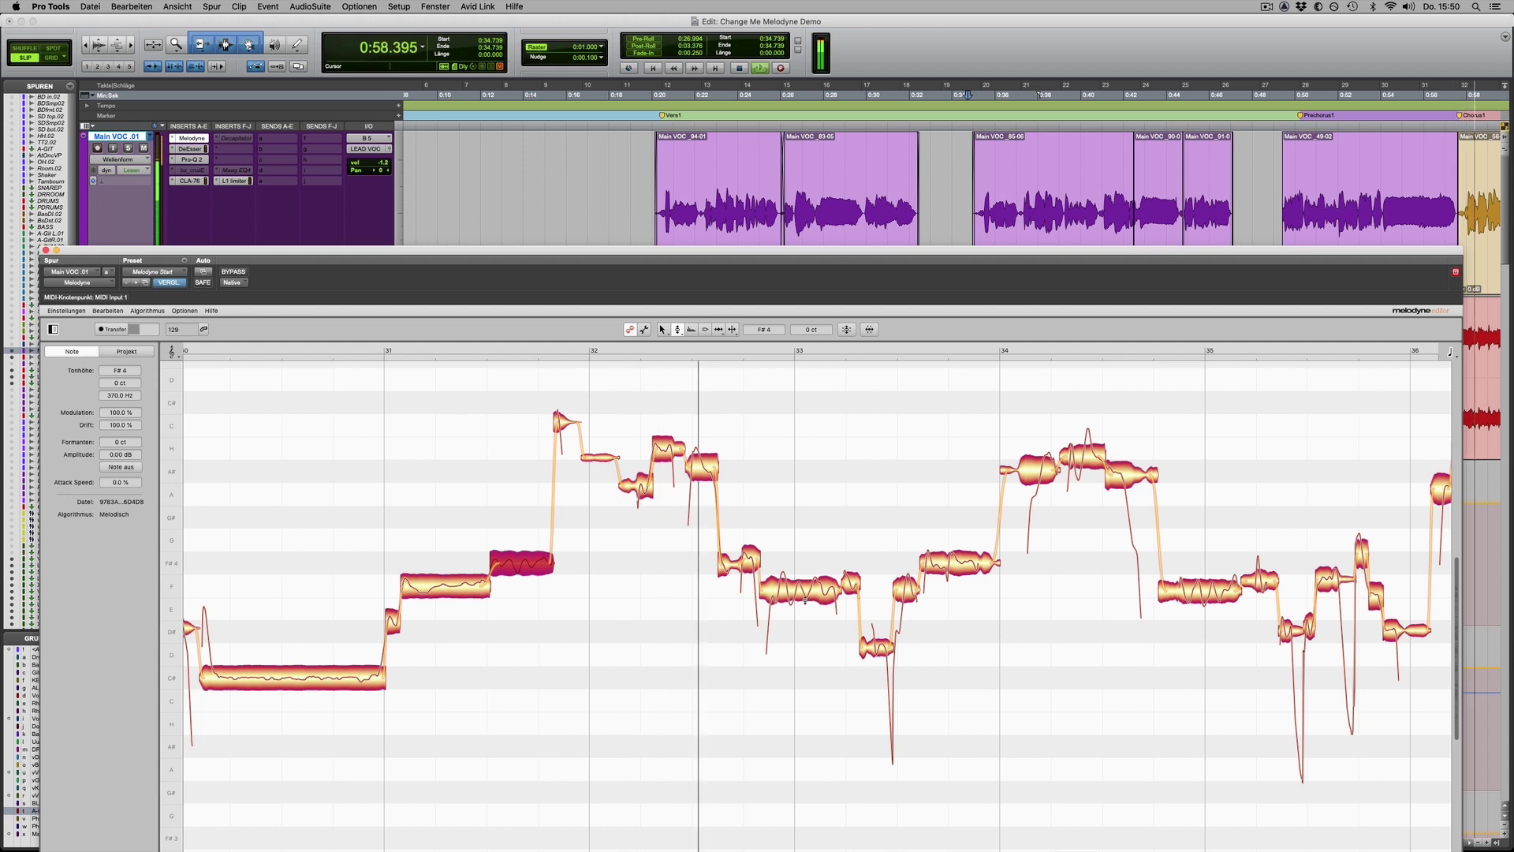
Snap the sustained notes around bars 33, 35 and 37 to F4 and the high note in the middle of bar 36 to H4
{"action": "left_click", "coordinate": [805, 600]}
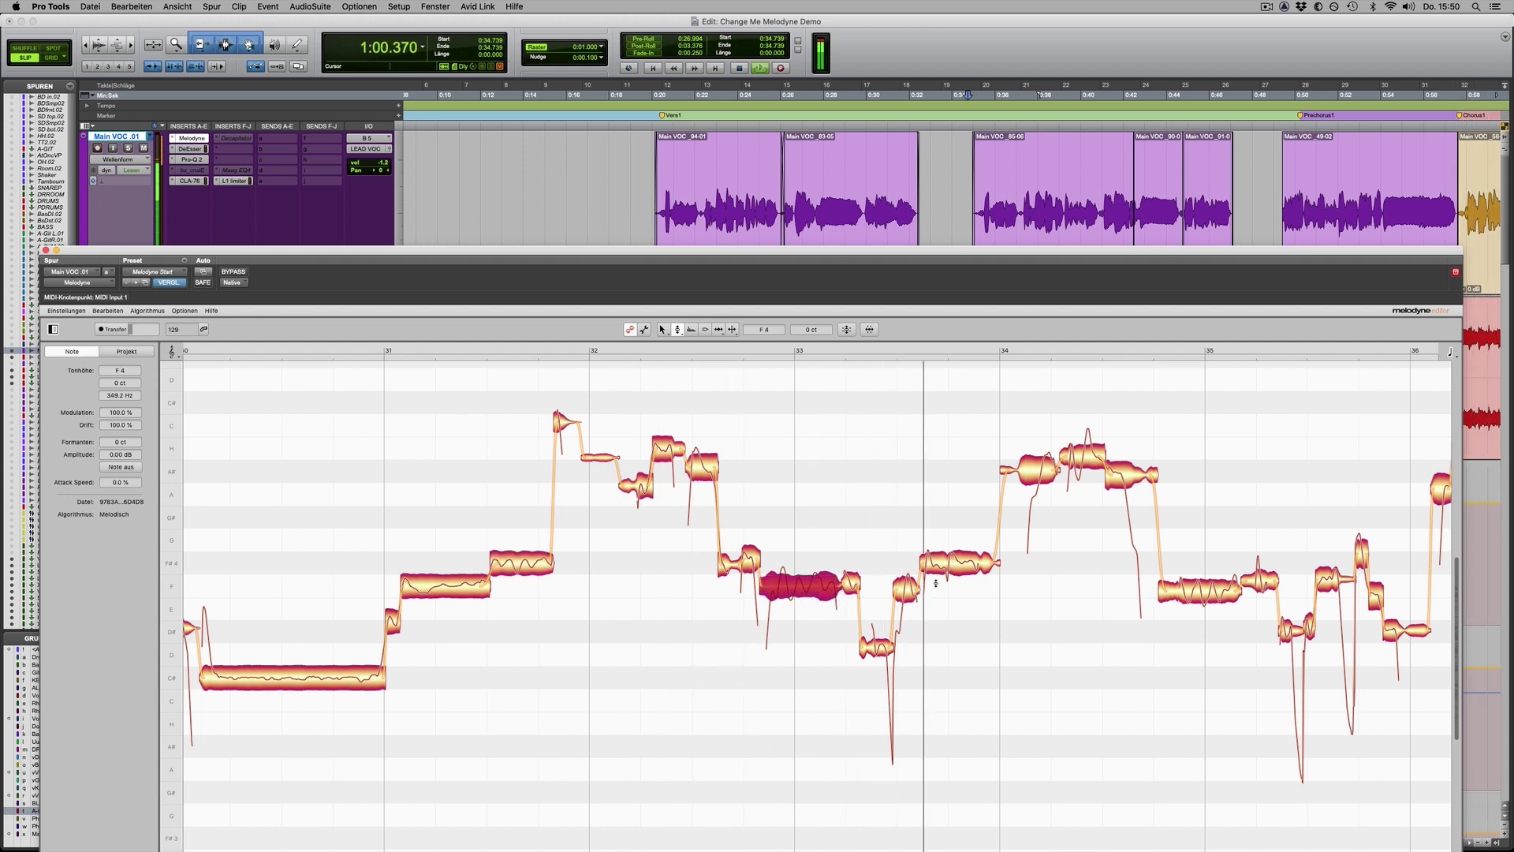
{"action": "left_click", "coordinate": [803, 593]}
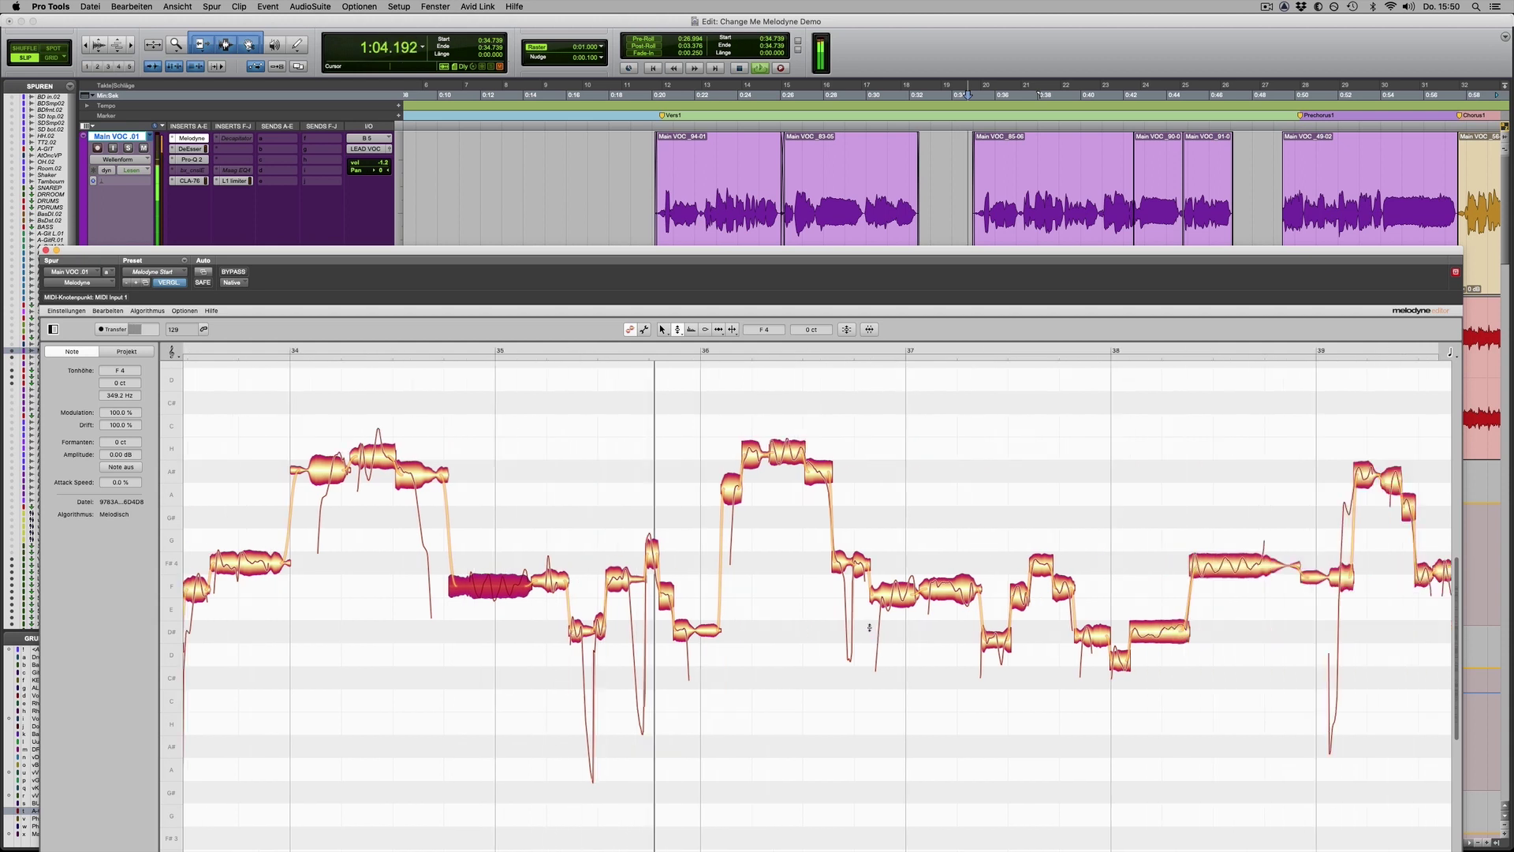
{"action": "left_click", "coordinate": [790, 449]}
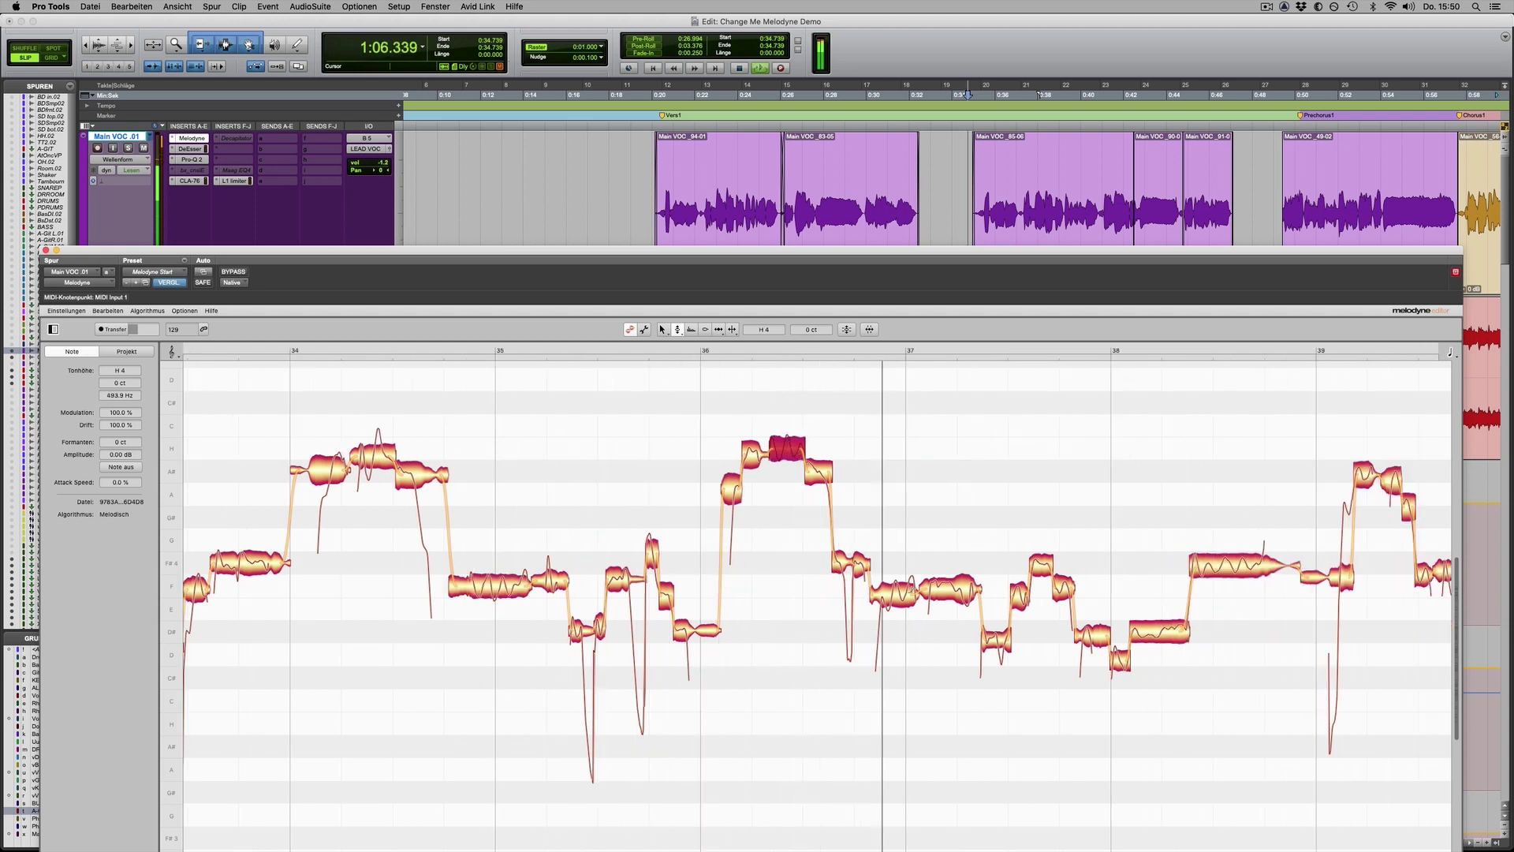
{"action": "left_click", "coordinate": [895, 589]}
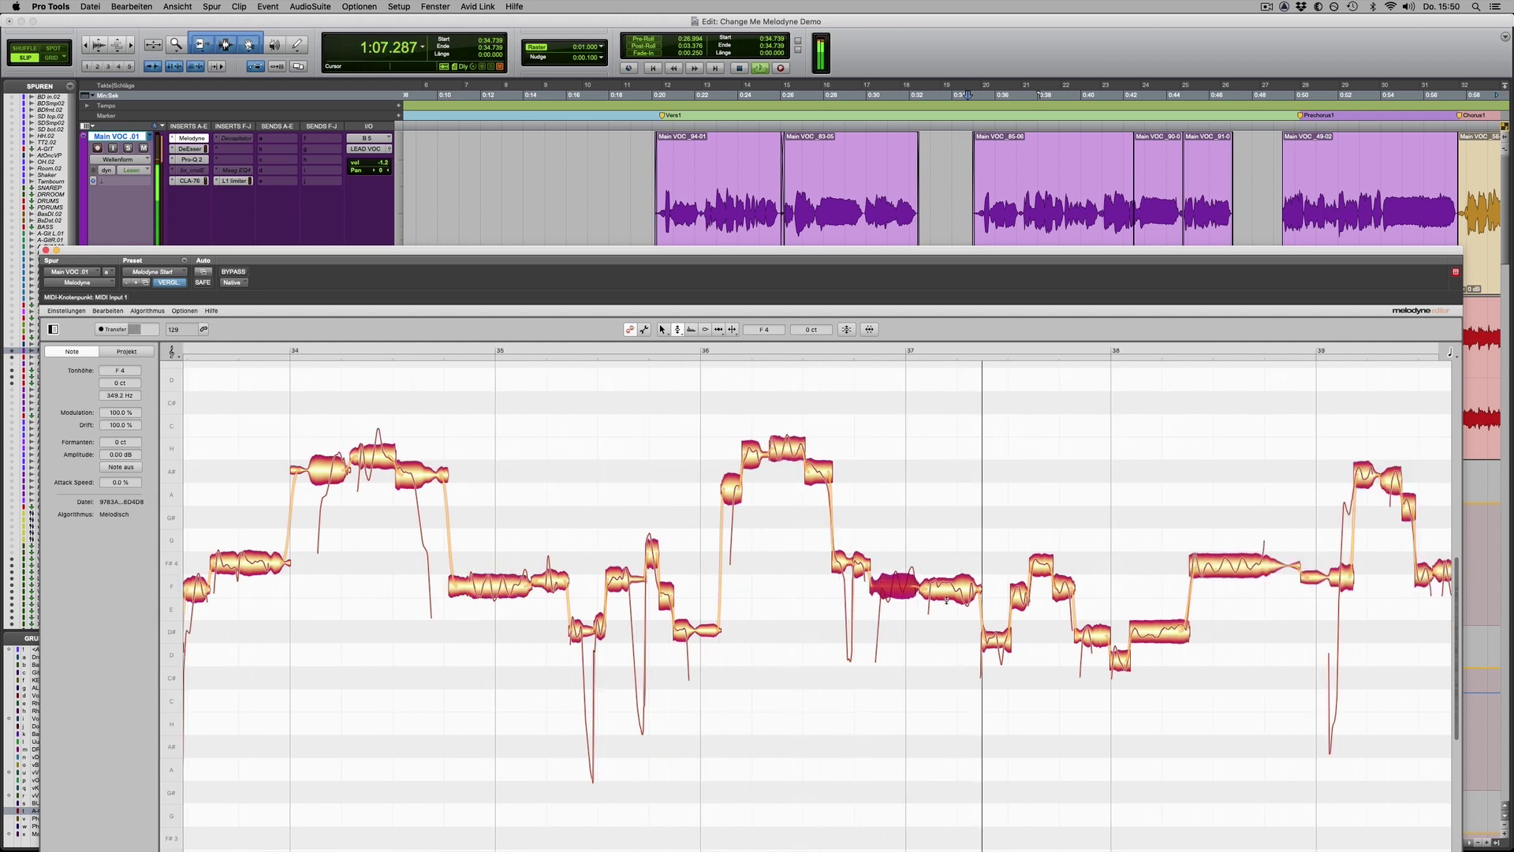
Snap the two long notes in bar 38 to their nearest semitones and the long closing note at bar 40 to F#4
{"action": "left_click", "coordinate": [1146, 636]}
{"action": "left_click", "coordinate": [1209, 566]}
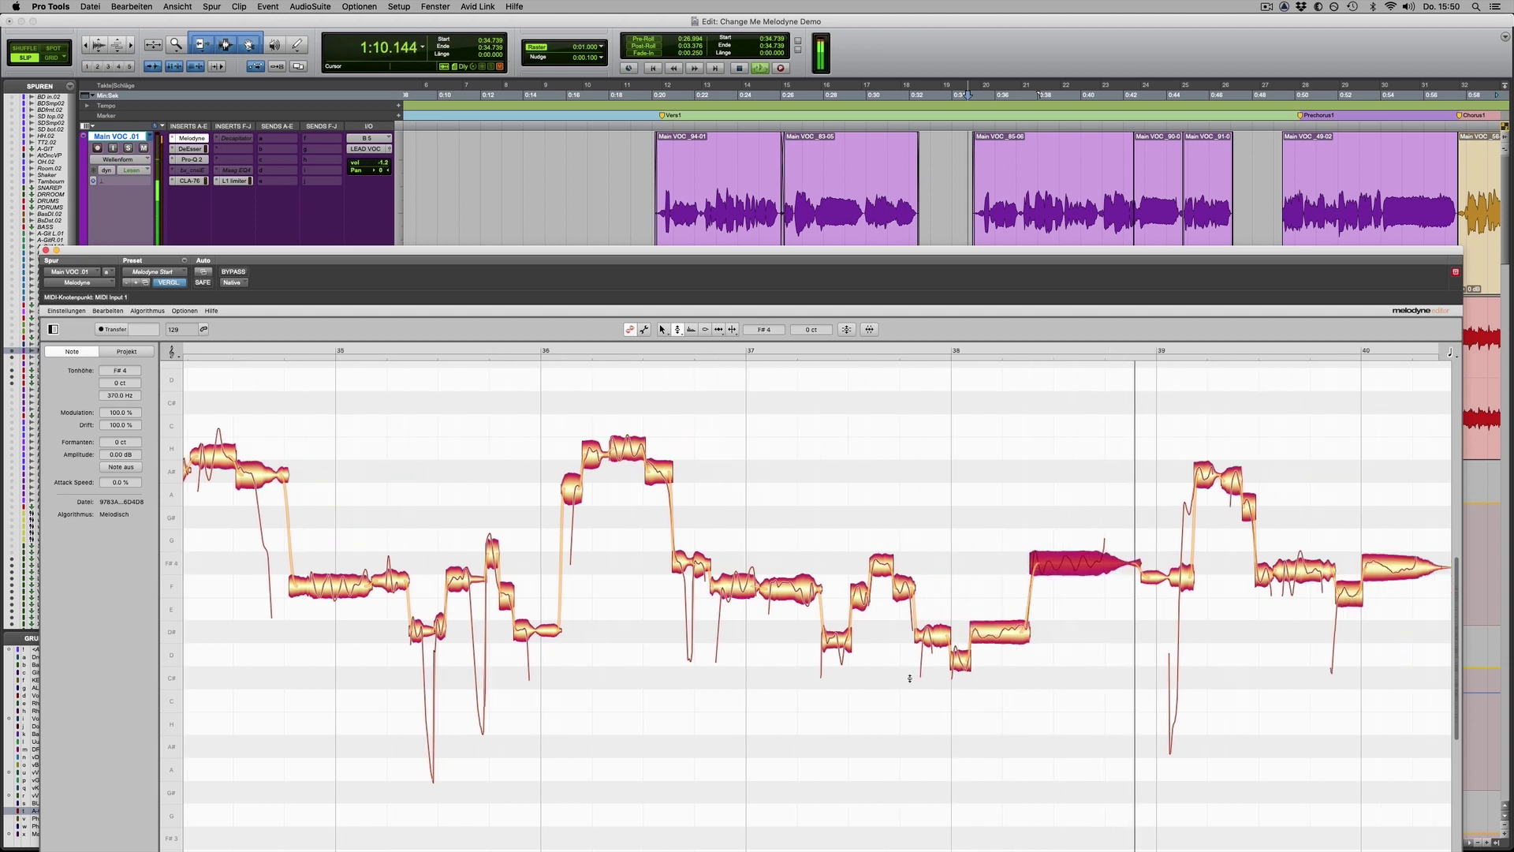
{"action": "left_click", "coordinate": [987, 577]}
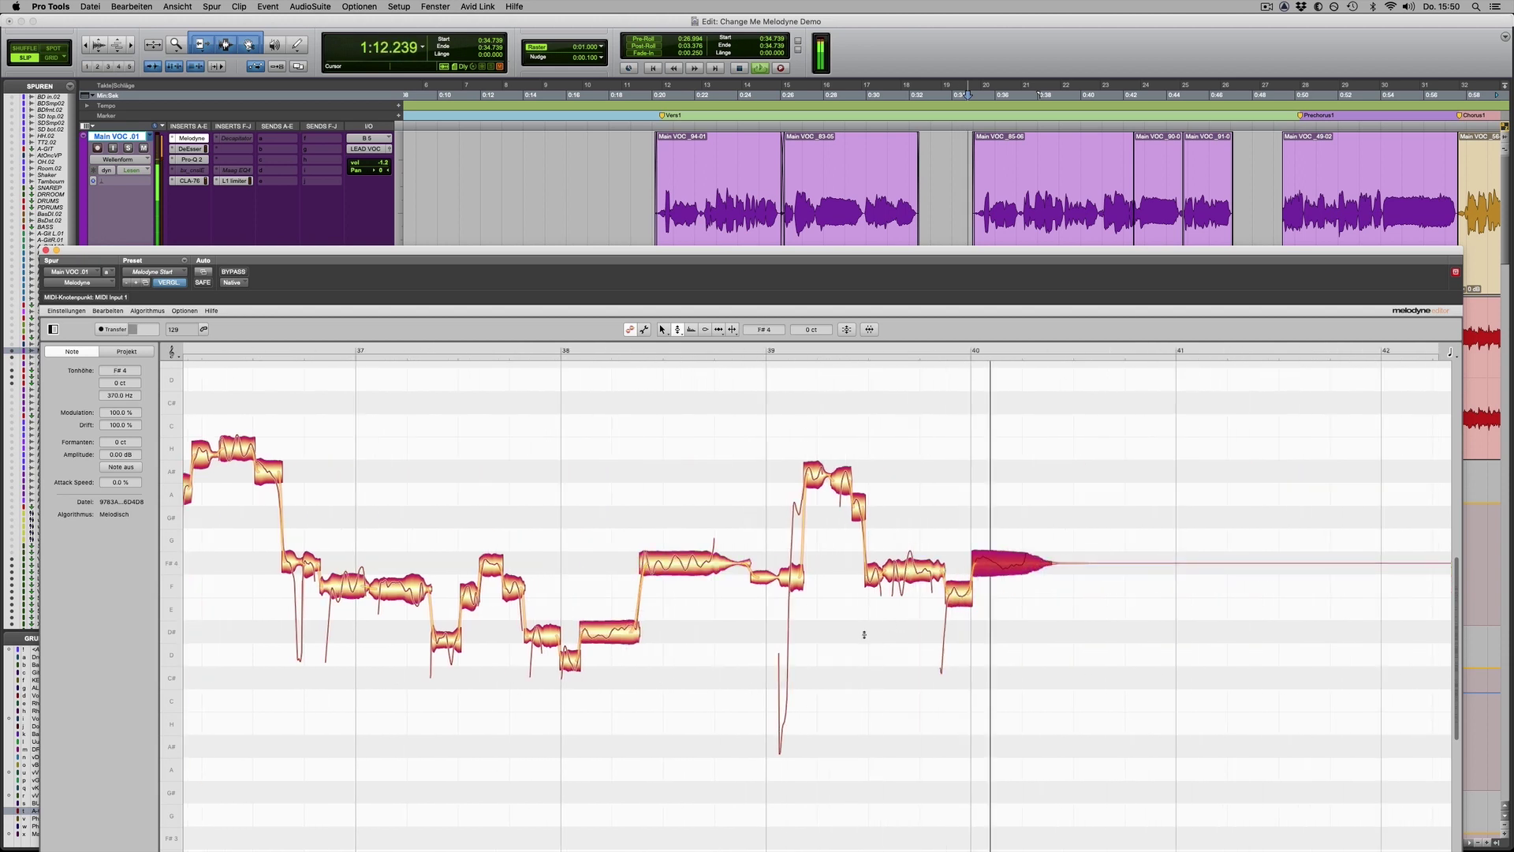
Play the corrected vocal from the Prechorus1 and Chorus1 starts through bar 40 to check its tuning
{"action": "scroll", "coordinate": [985, 213], "scroll_direction": "right", "scroll_amount": 10}
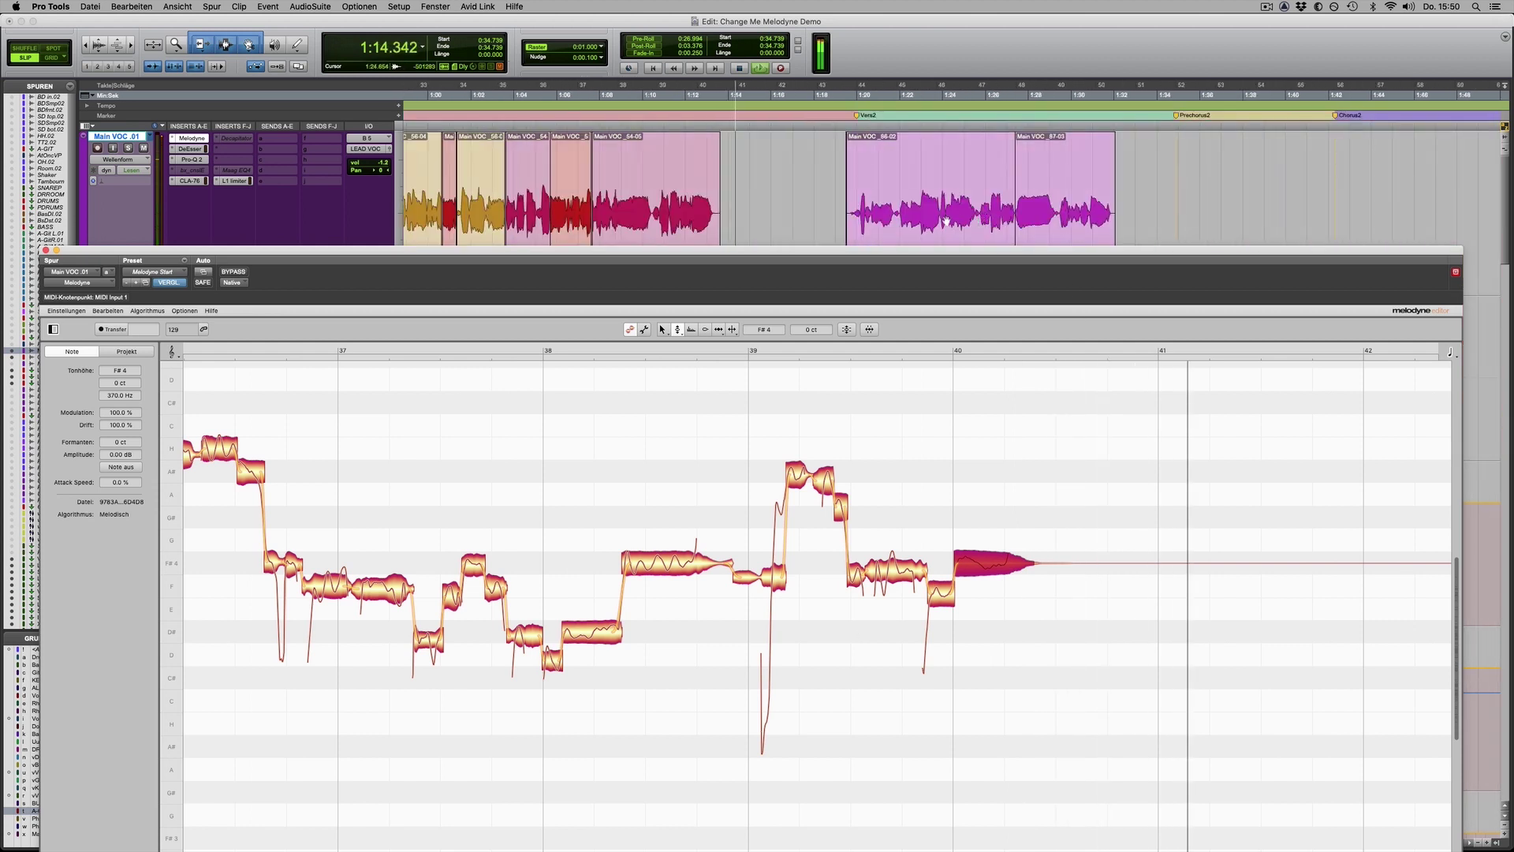
{"action": "scroll", "coordinate": [931, 229], "scroll_direction": "left", "scroll_amount": 4}
{"action": "left_click", "coordinate": [617, 190]}
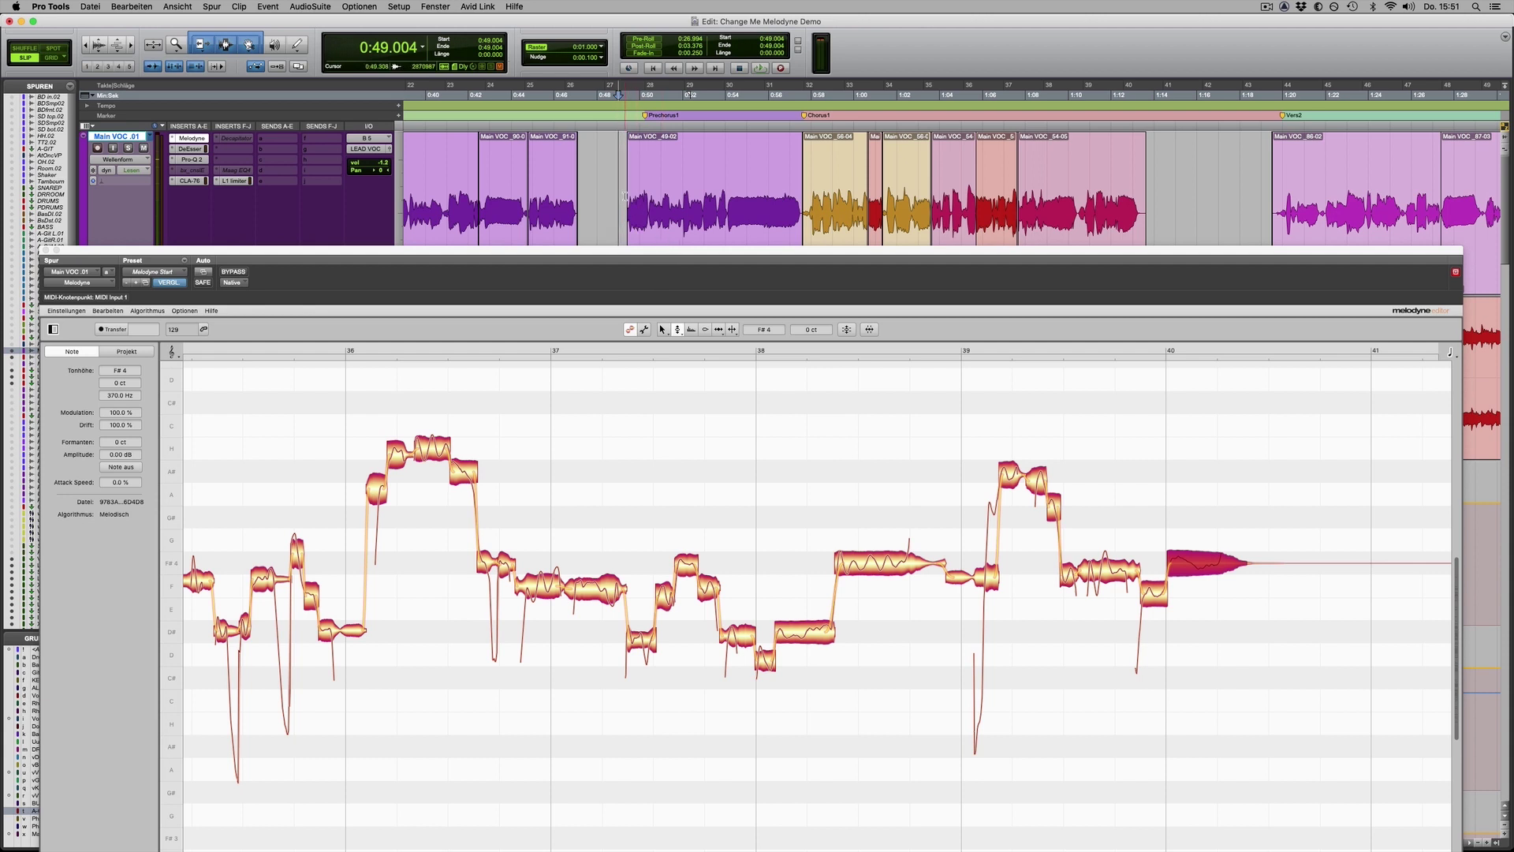
{"action": "left_click", "coordinate": [802, 127]}
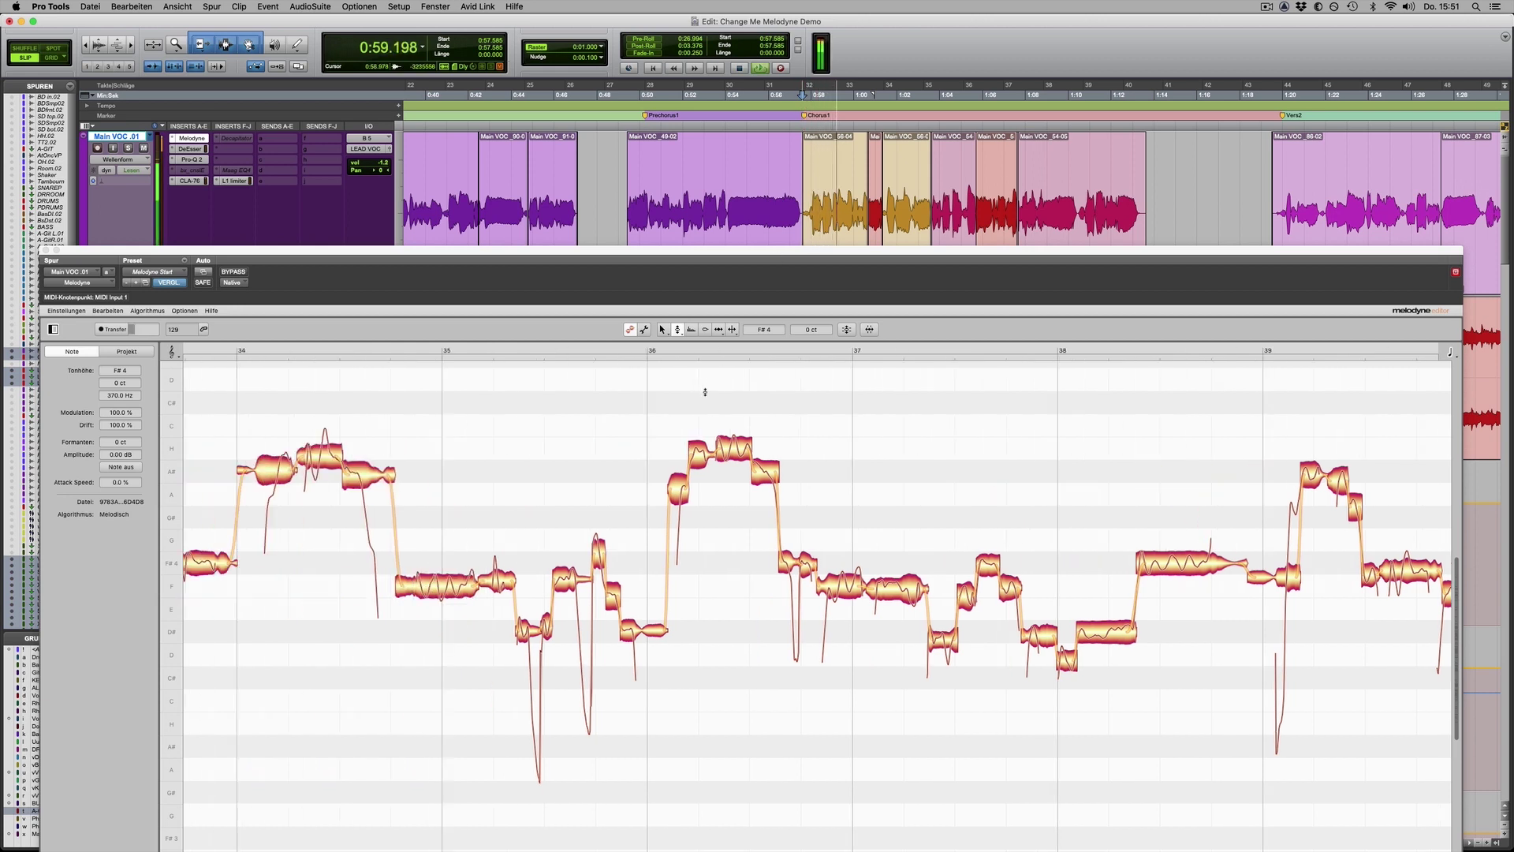
{"action": "scroll", "coordinate": [608, 425], "scroll_direction": "down", "scroll_amount": 3}
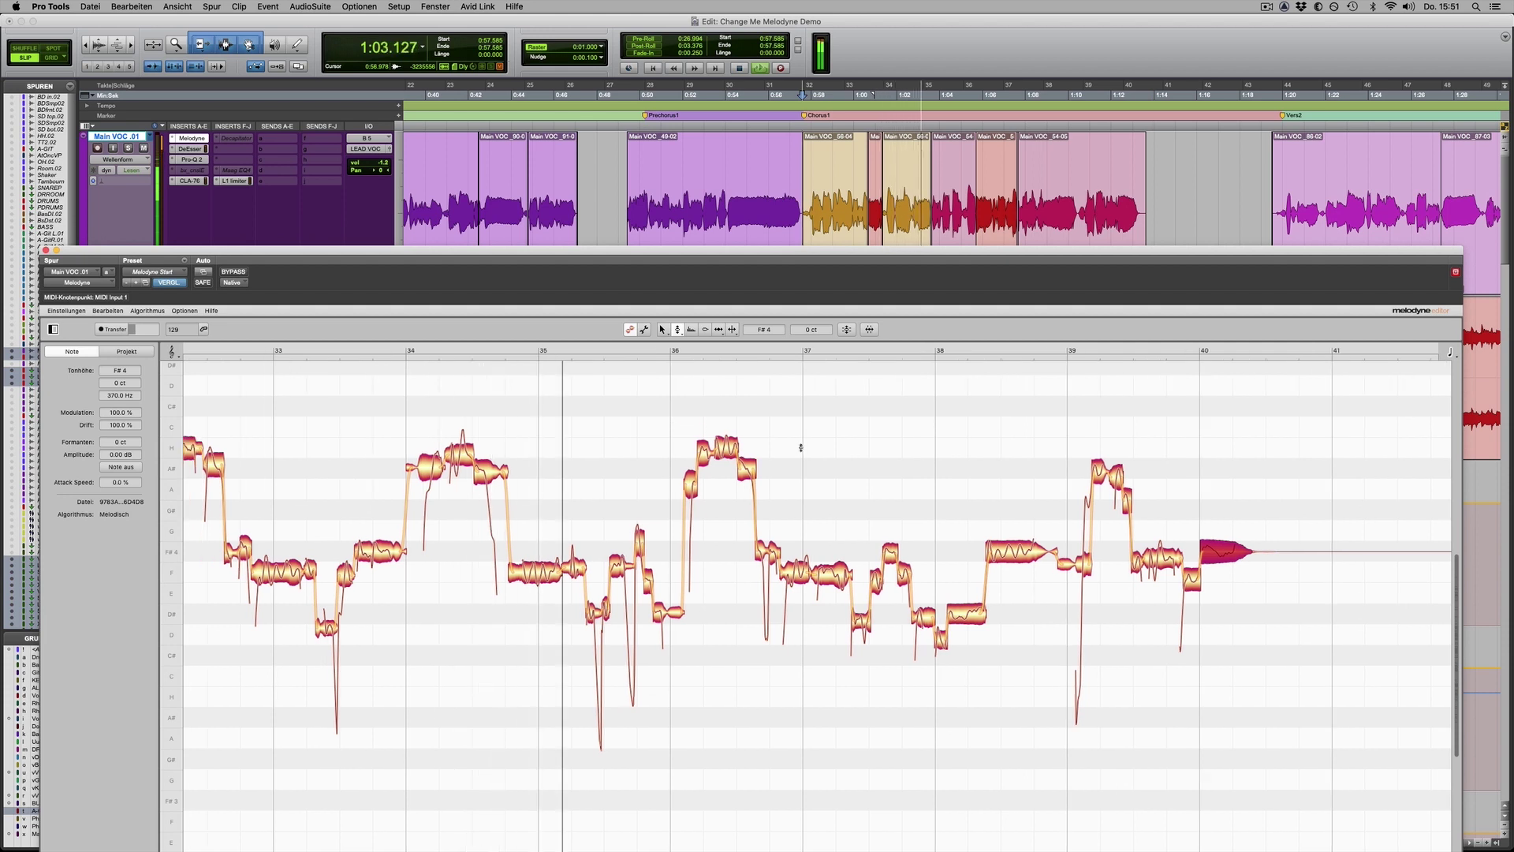
{"action": "scroll", "coordinate": [827, 469], "scroll_direction": "up", "scroll_amount": 2}
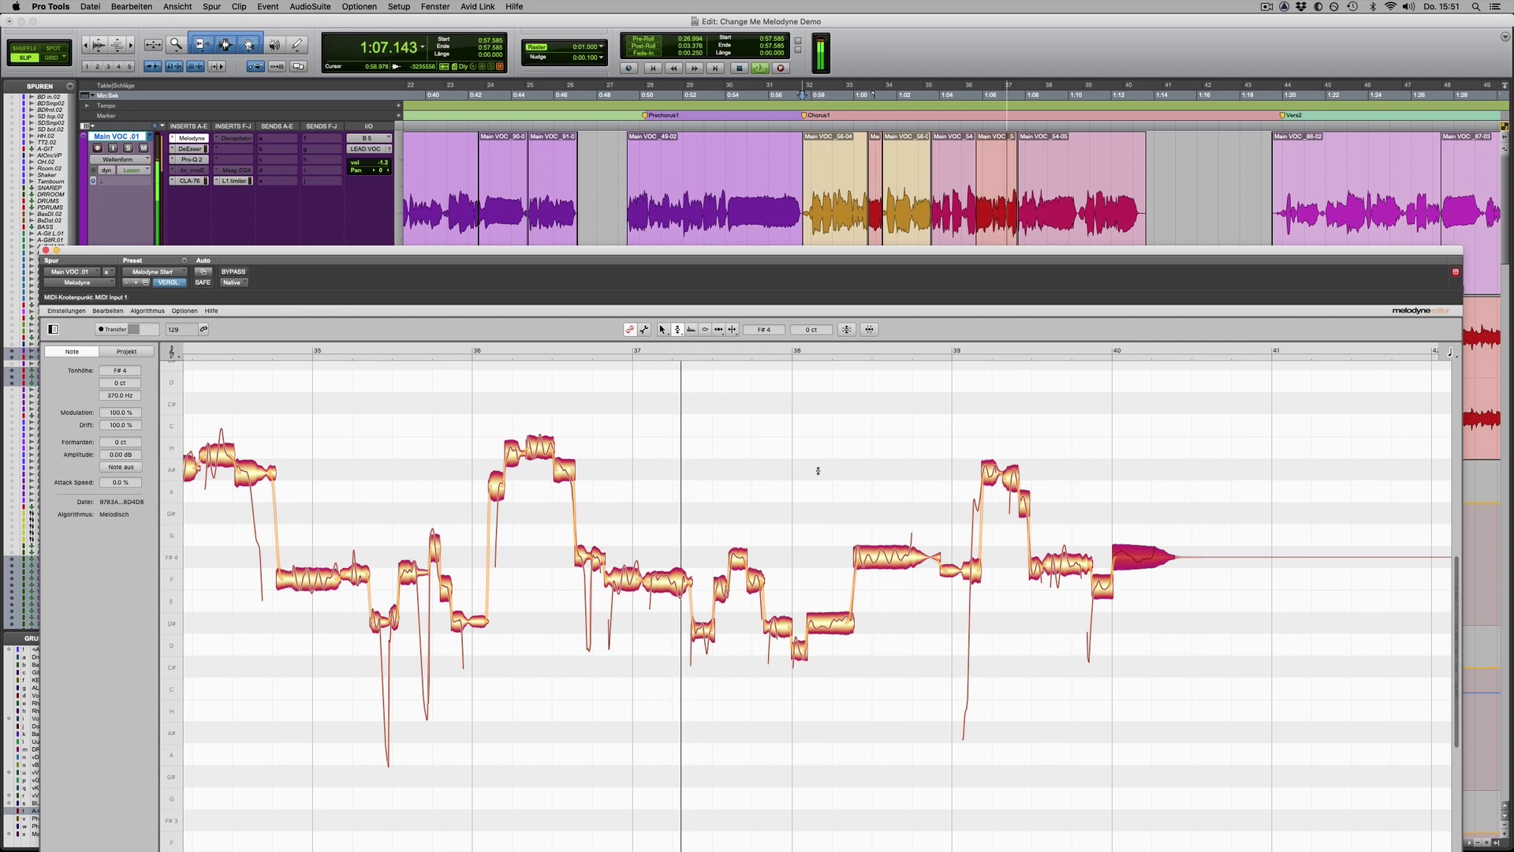
{"action": "scroll", "coordinate": [842, 482], "scroll_direction": "up", "scroll_amount": 2}
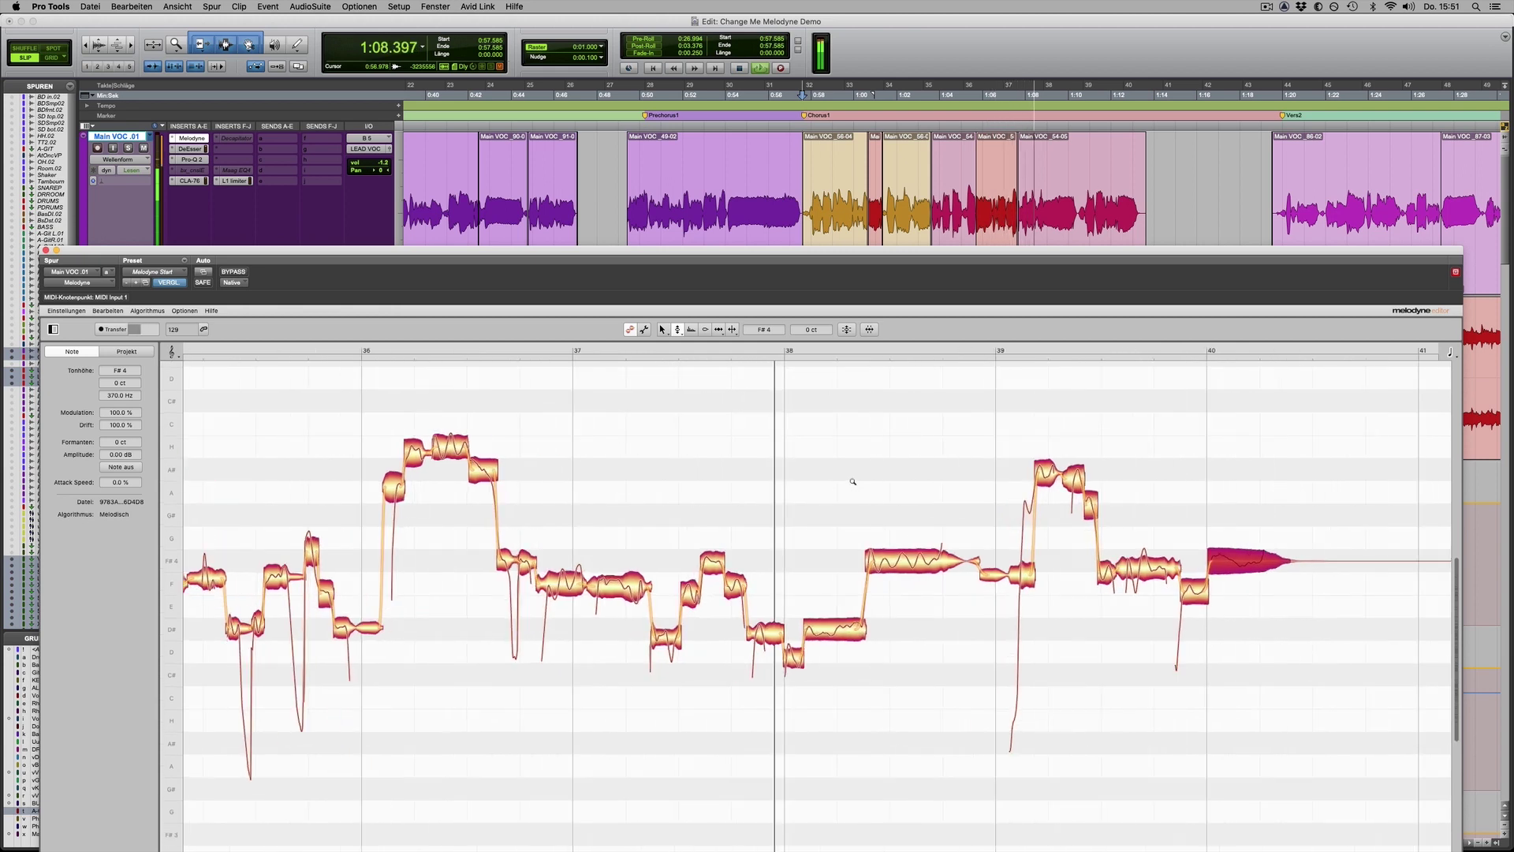
{"action": "scroll", "coordinate": [844, 482], "scroll_direction": "right", "scroll_amount": 5}
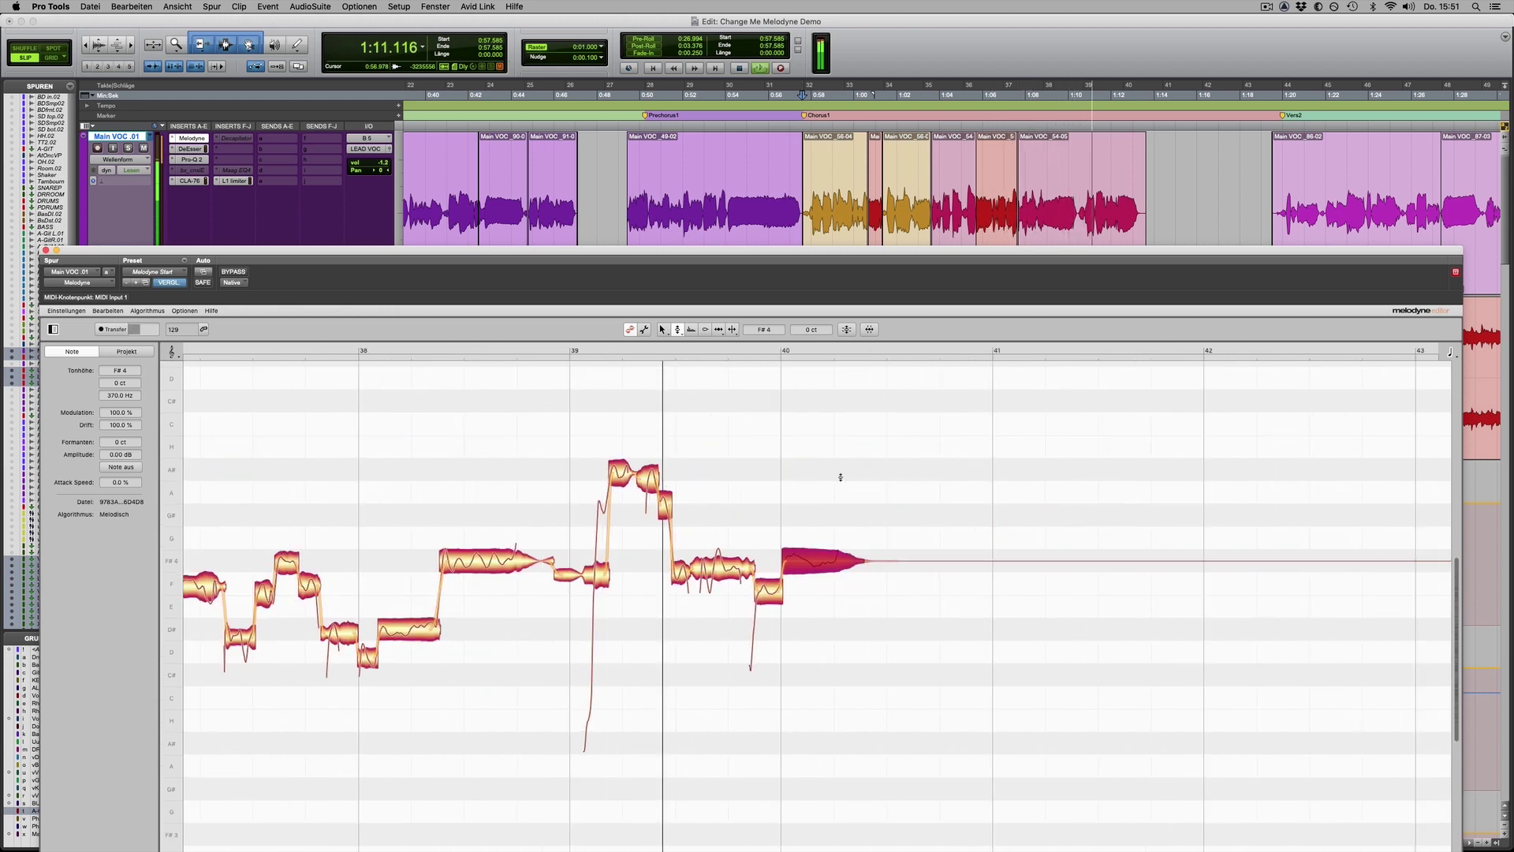
{"action": "scroll", "coordinate": [840, 477], "scroll_direction": "right", "scroll_amount": 3}
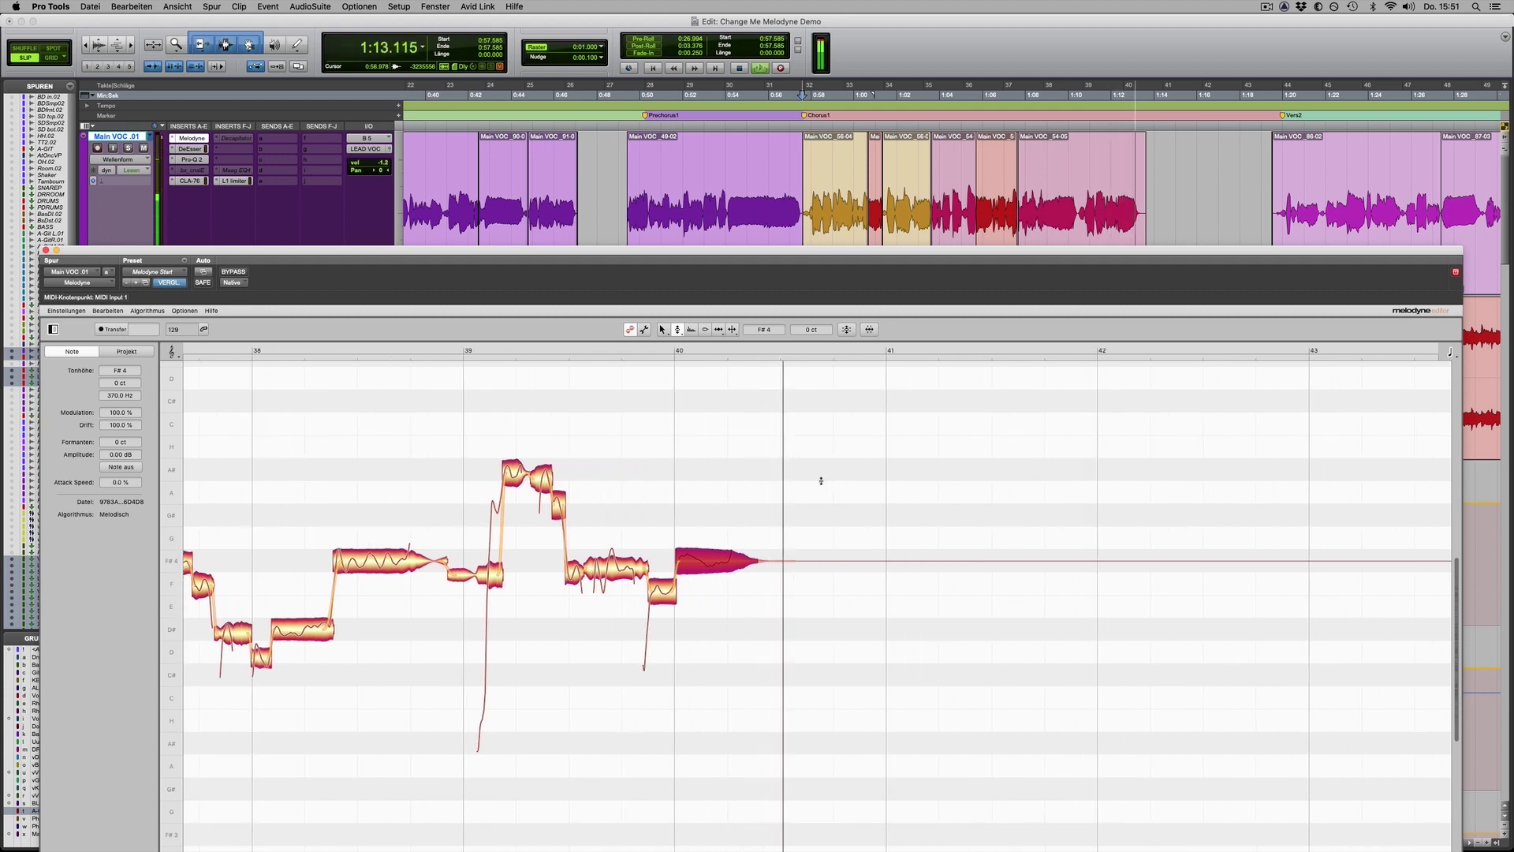
Play the Verse2 vocal from bar 44 to bar 50 and snap the long note in bar 48 to D#4
{"action": "scroll", "coordinate": [818, 479], "scroll_direction": "right", "scroll_amount": 10}
{"action": "scroll", "coordinate": [819, 479], "scroll_direction": "down", "scroll_amount": 1}
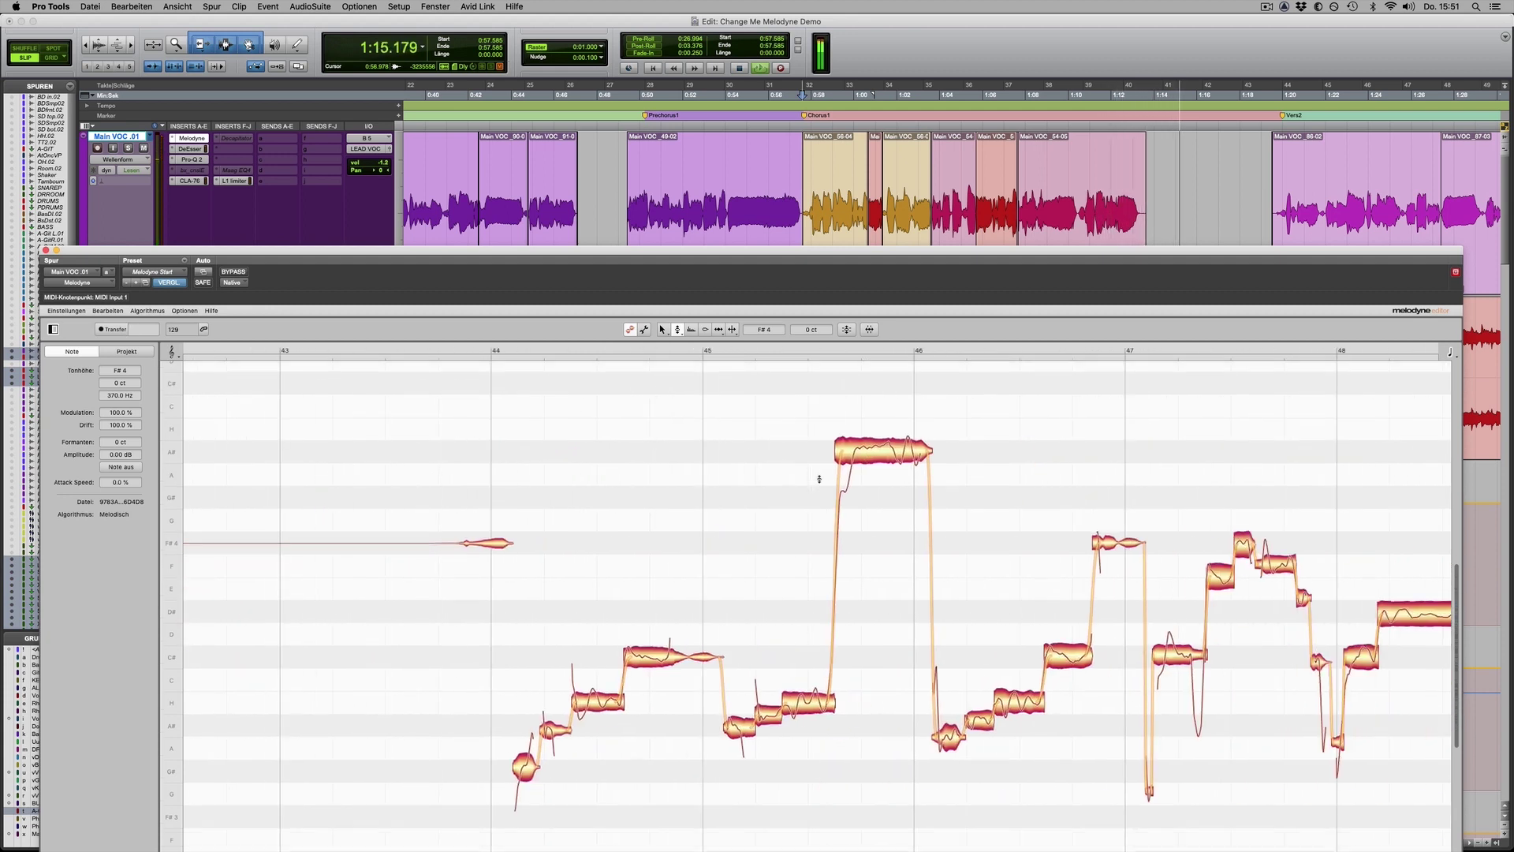
{"action": "scroll", "coordinate": [953, 132], "scroll_direction": "right", "scroll_amount": 8}
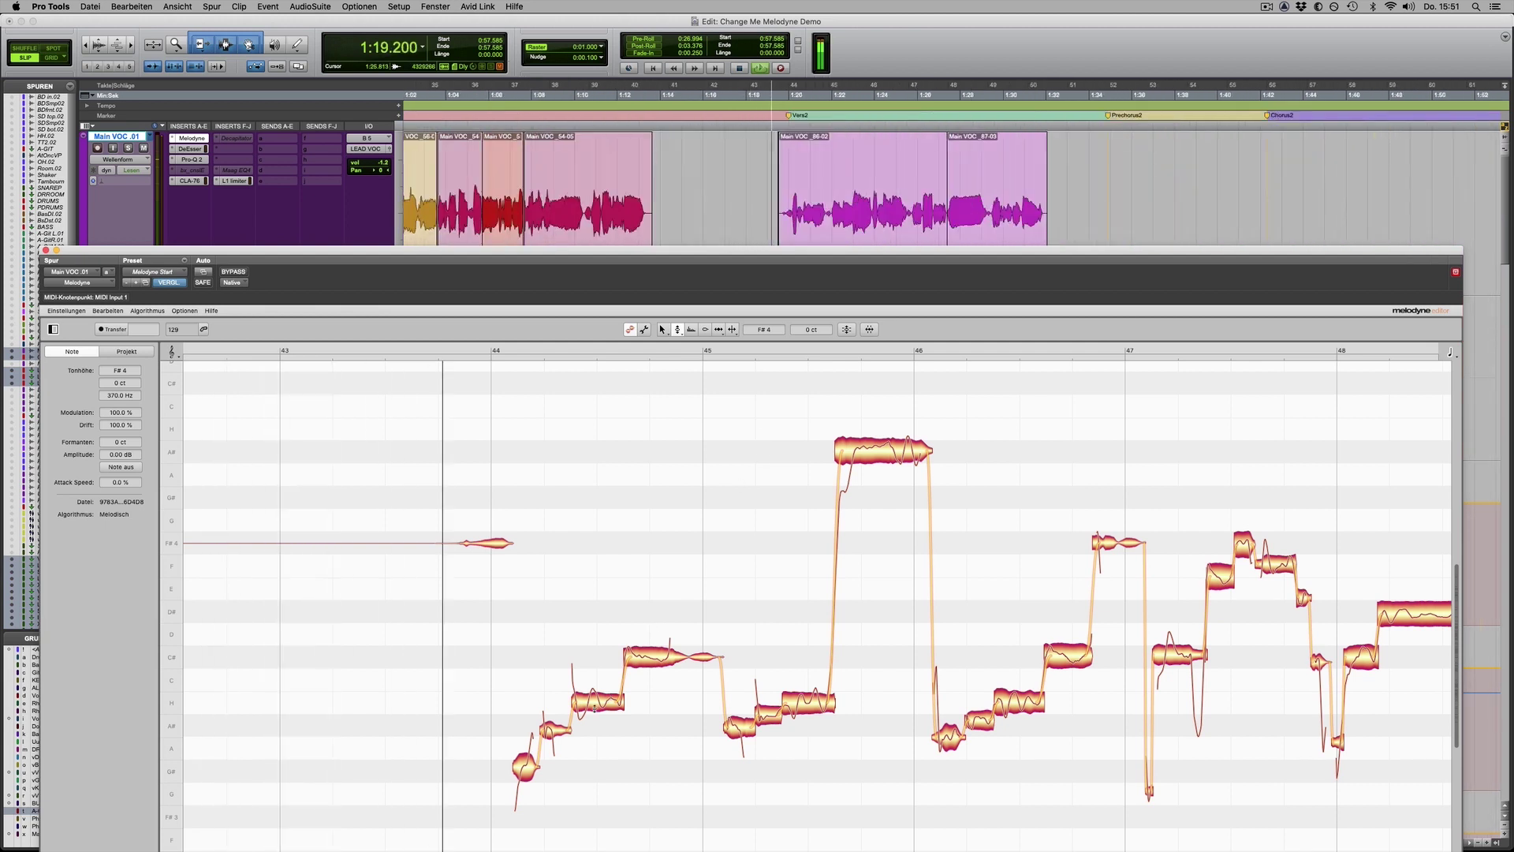
{"action": "left_click", "coordinate": [634, 667]}
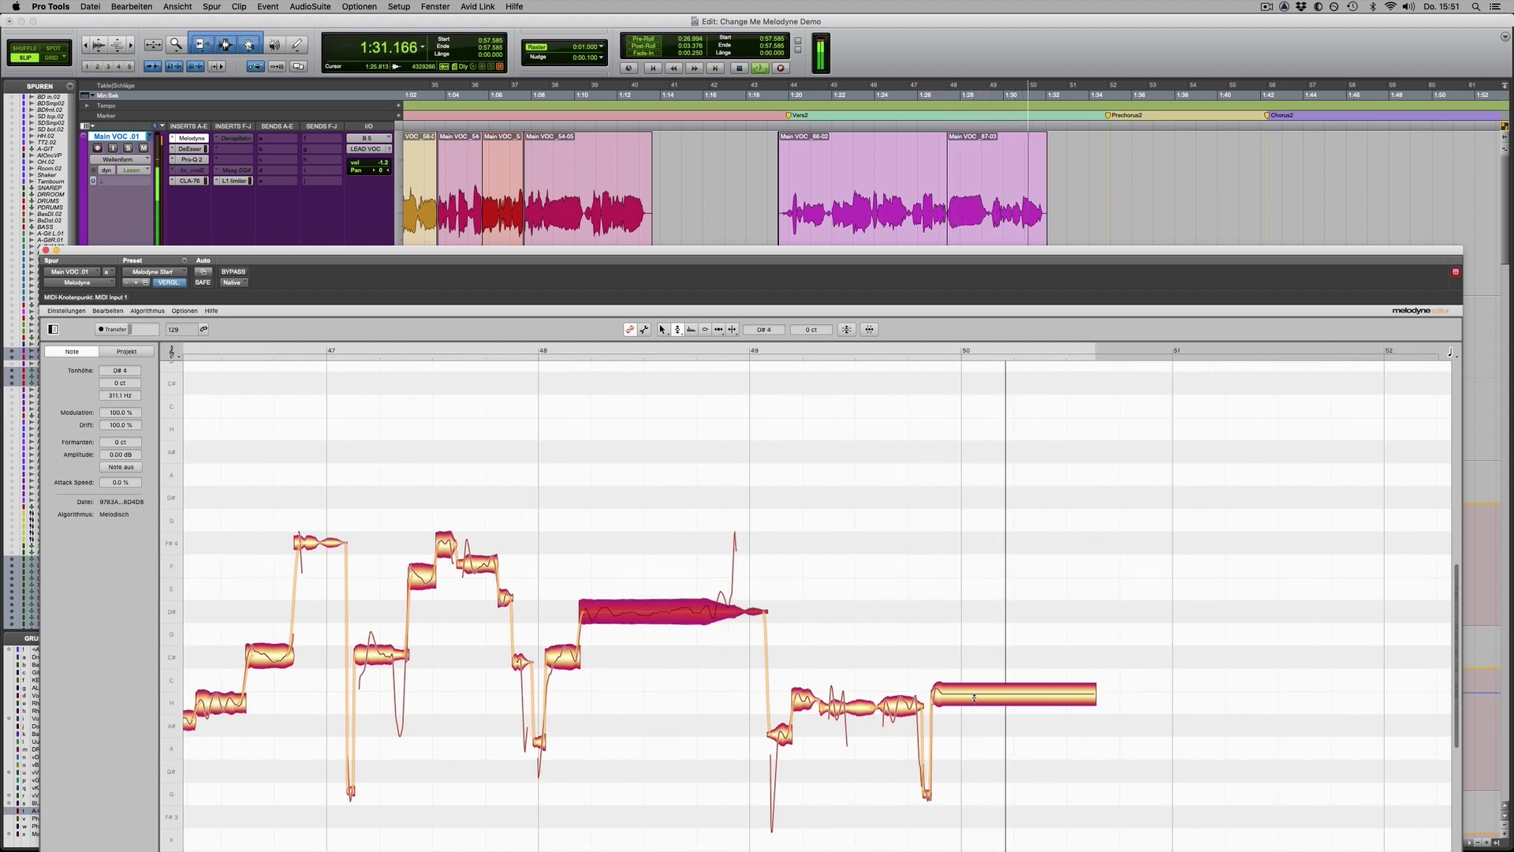
{"action": "key", "text": "space"}
{"action": "double_click", "coordinate": [971, 698]}
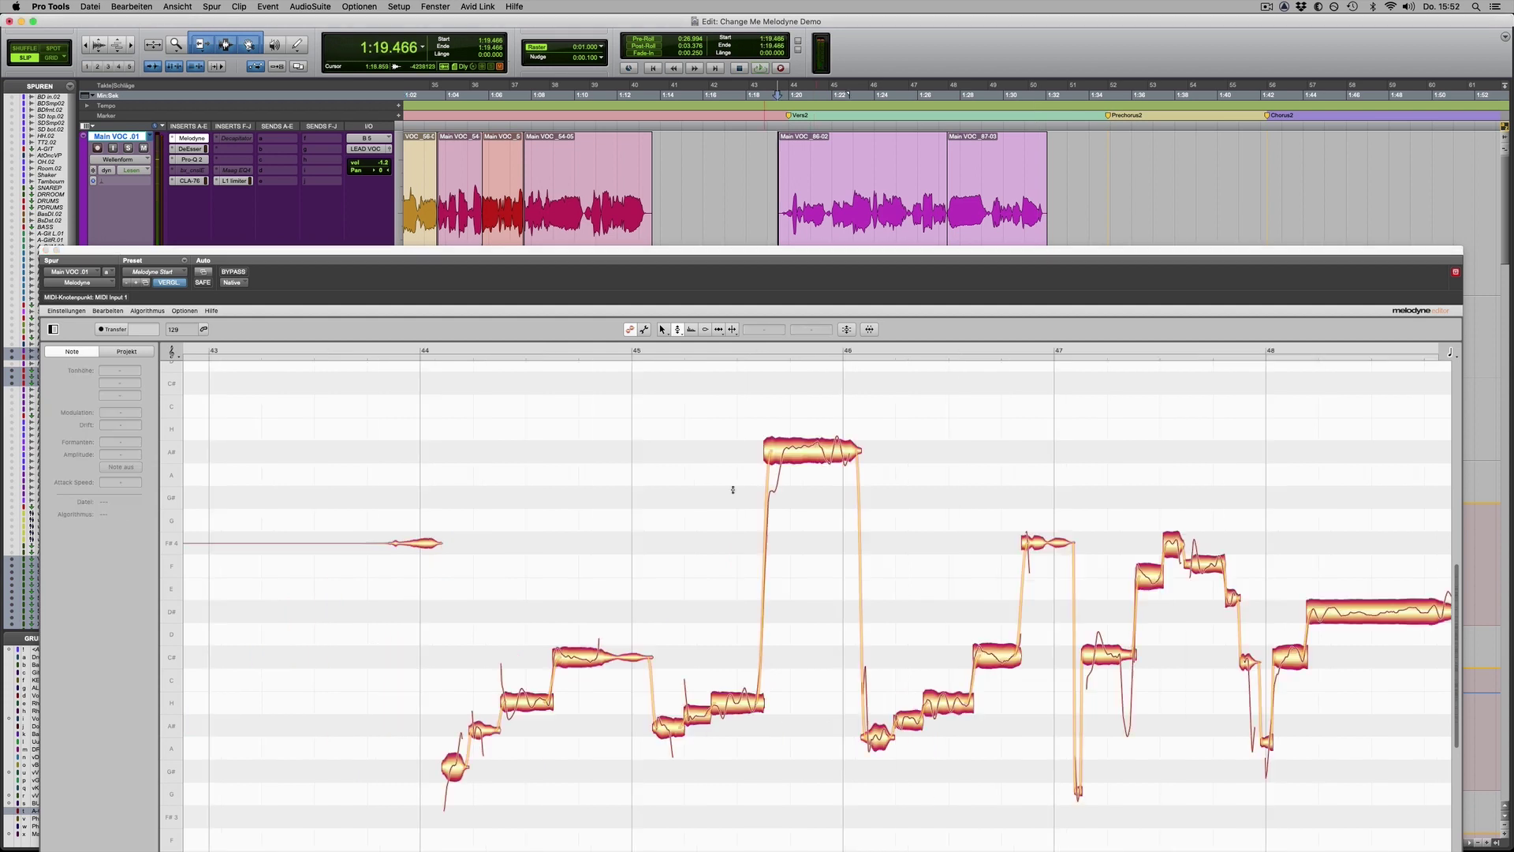
Play the corrected Chorus1 vocal around bars 38 to 40 from two start points to judge its long notes
{"action": "left_click", "coordinate": [722, 498]}
{"action": "scroll", "coordinate": [686, 481], "scroll_direction": "down", "scroll_amount": 6}
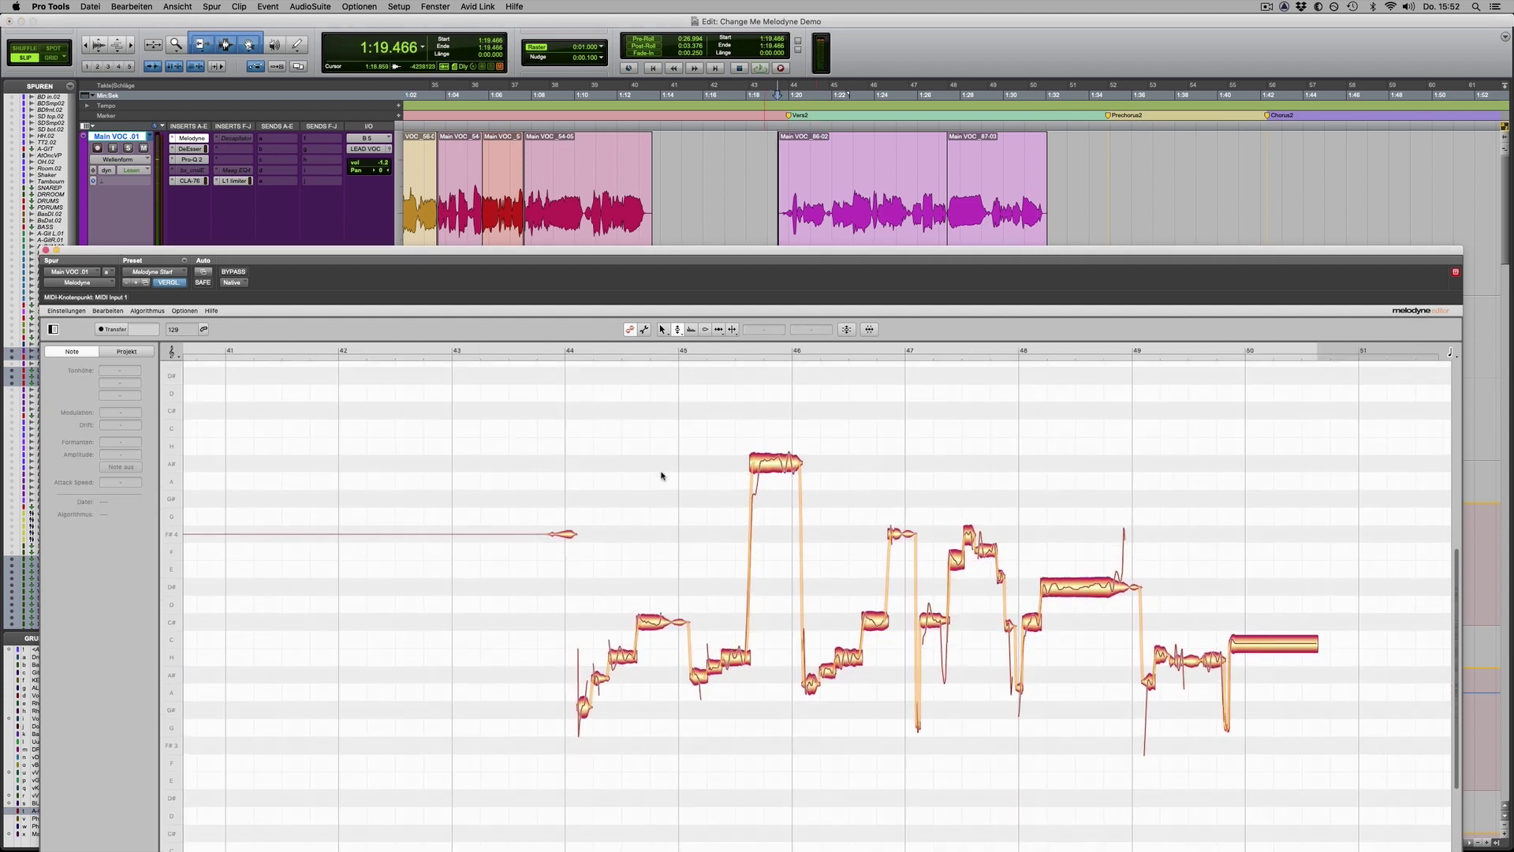
{"action": "scroll", "coordinate": [812, 517], "scroll_direction": "left", "scroll_amount": 10}
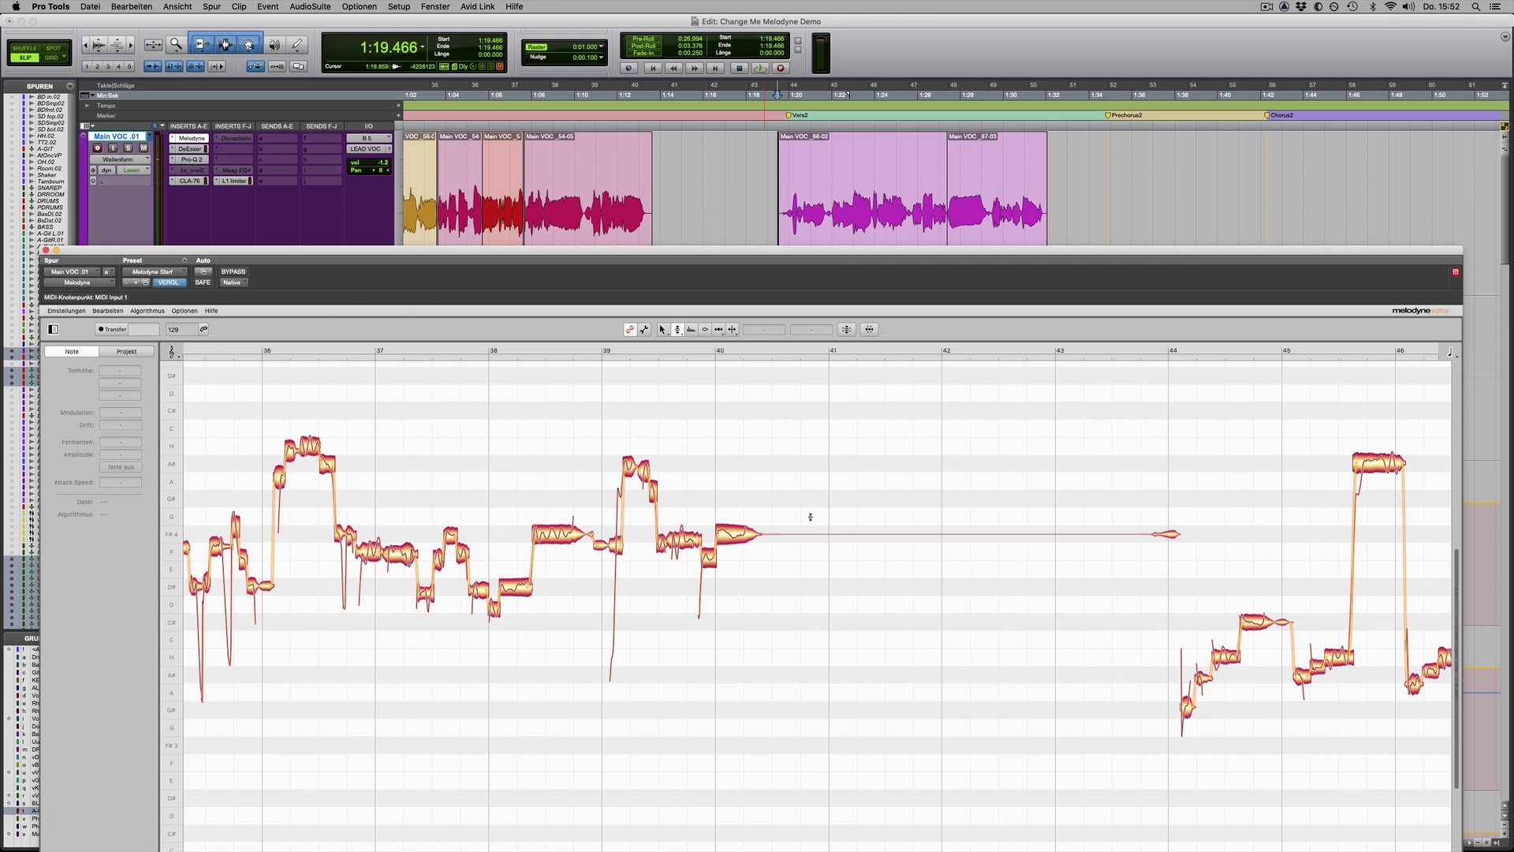
{"action": "scroll", "coordinate": [715, 498], "scroll_direction": "up", "scroll_amount": 6}
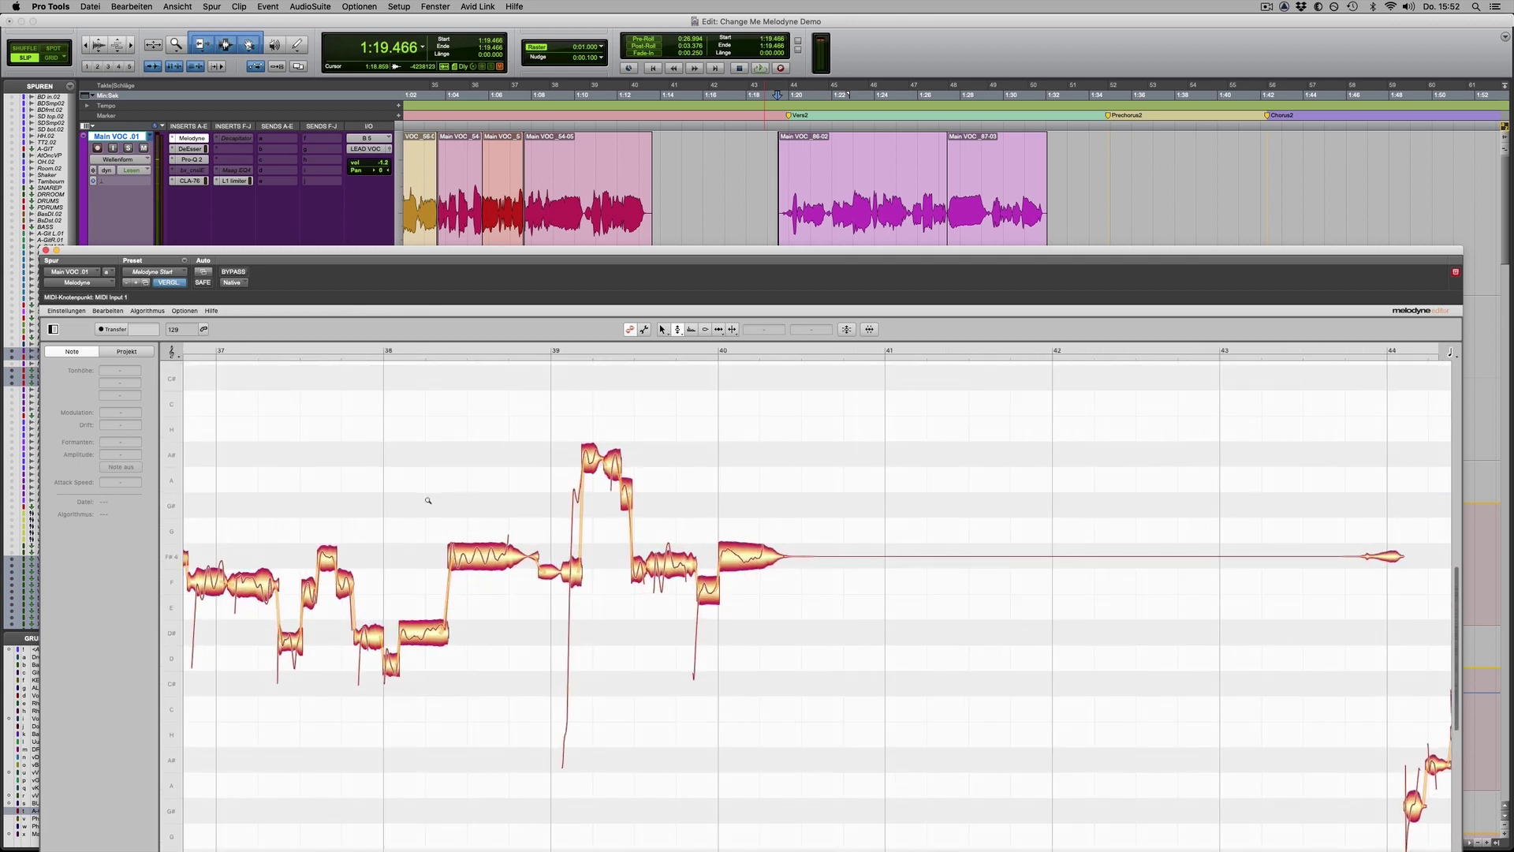
{"action": "scroll", "coordinate": [428, 500], "scroll_direction": "up", "scroll_amount": 5}
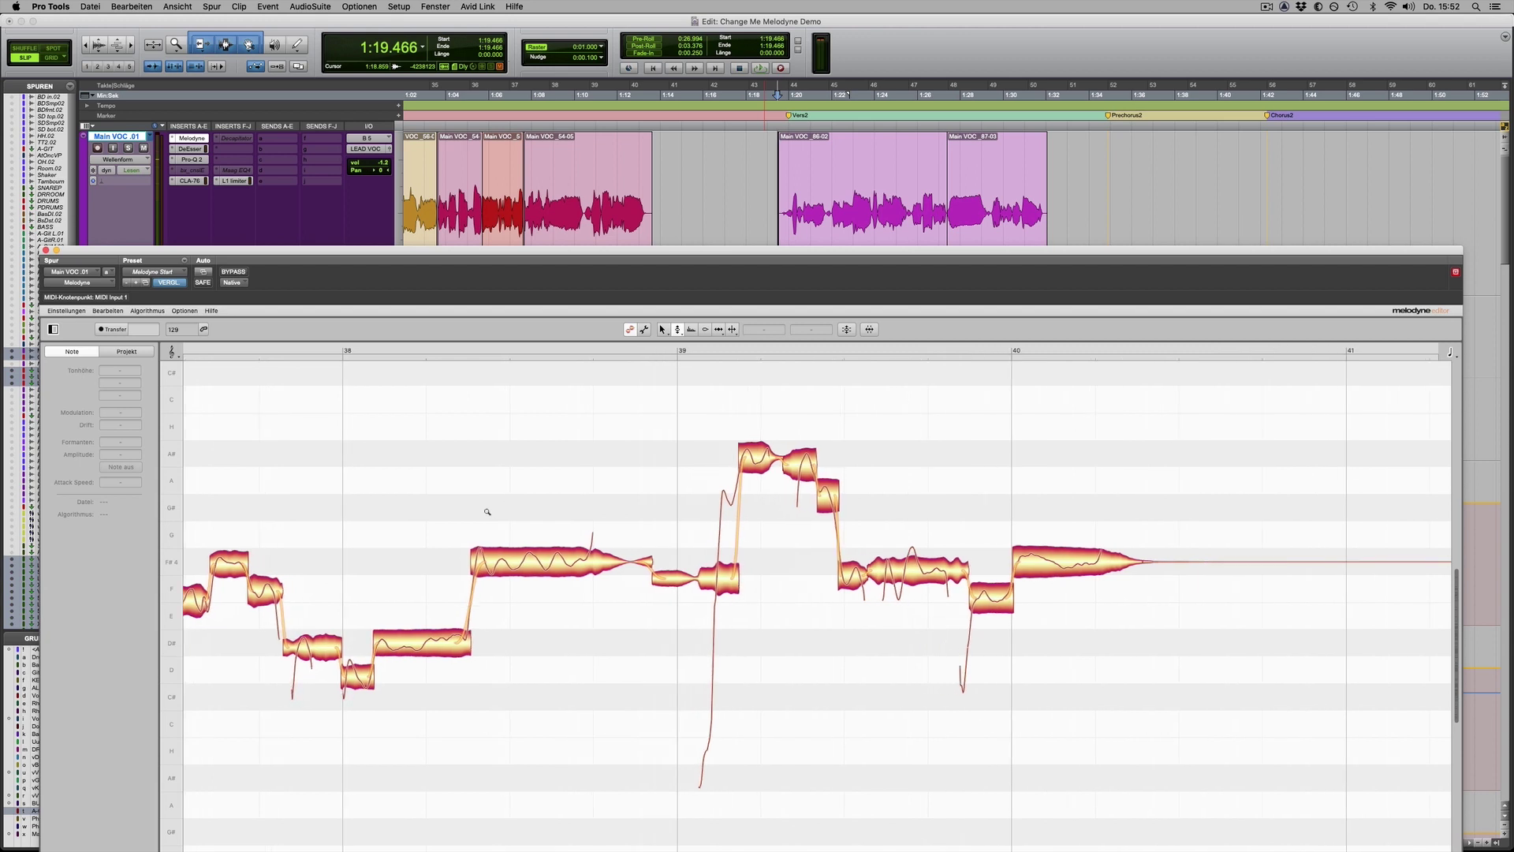
{"action": "scroll", "coordinate": [488, 512], "scroll_direction": "up", "scroll_amount": 3}
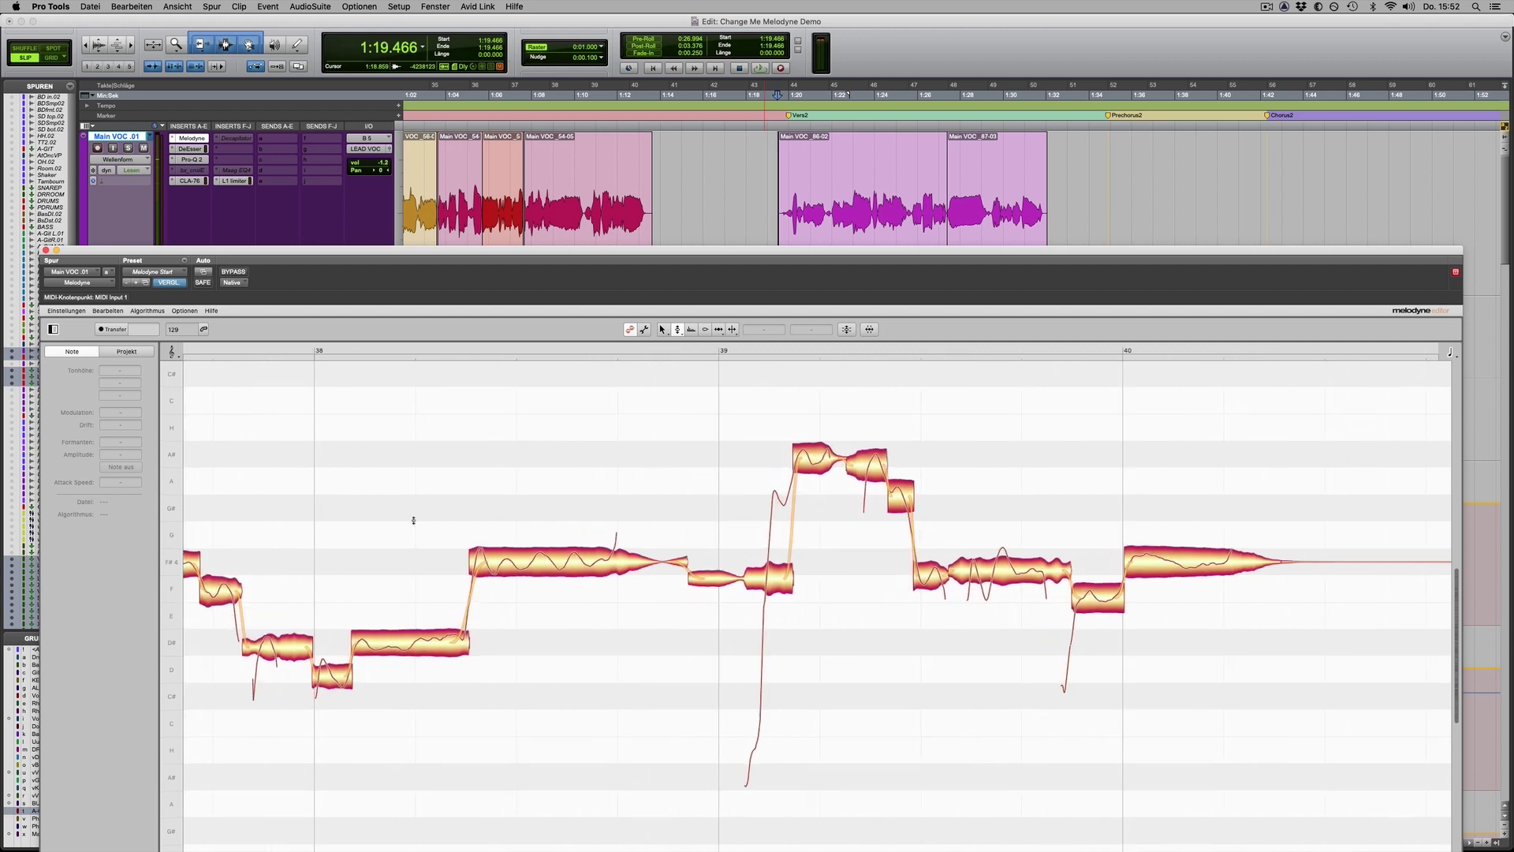
{"action": "left_click", "coordinate": [569, 134]}
{"action": "key", "text": "space"}
{"action": "key", "text": "space"}
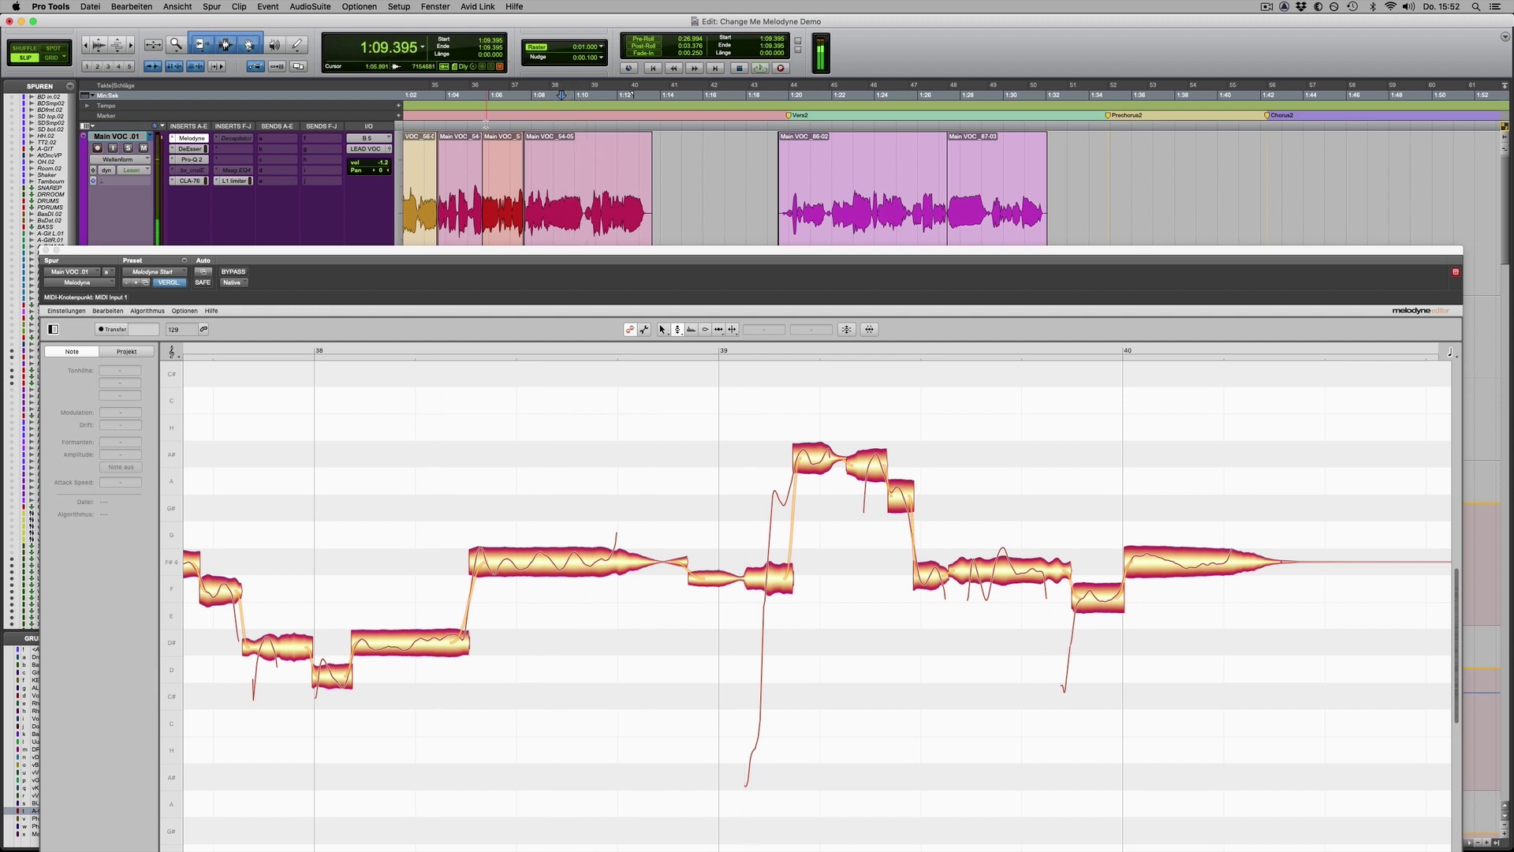
{"action": "left_click", "coordinate": [488, 158]}
{"action": "key", "text": "space"}
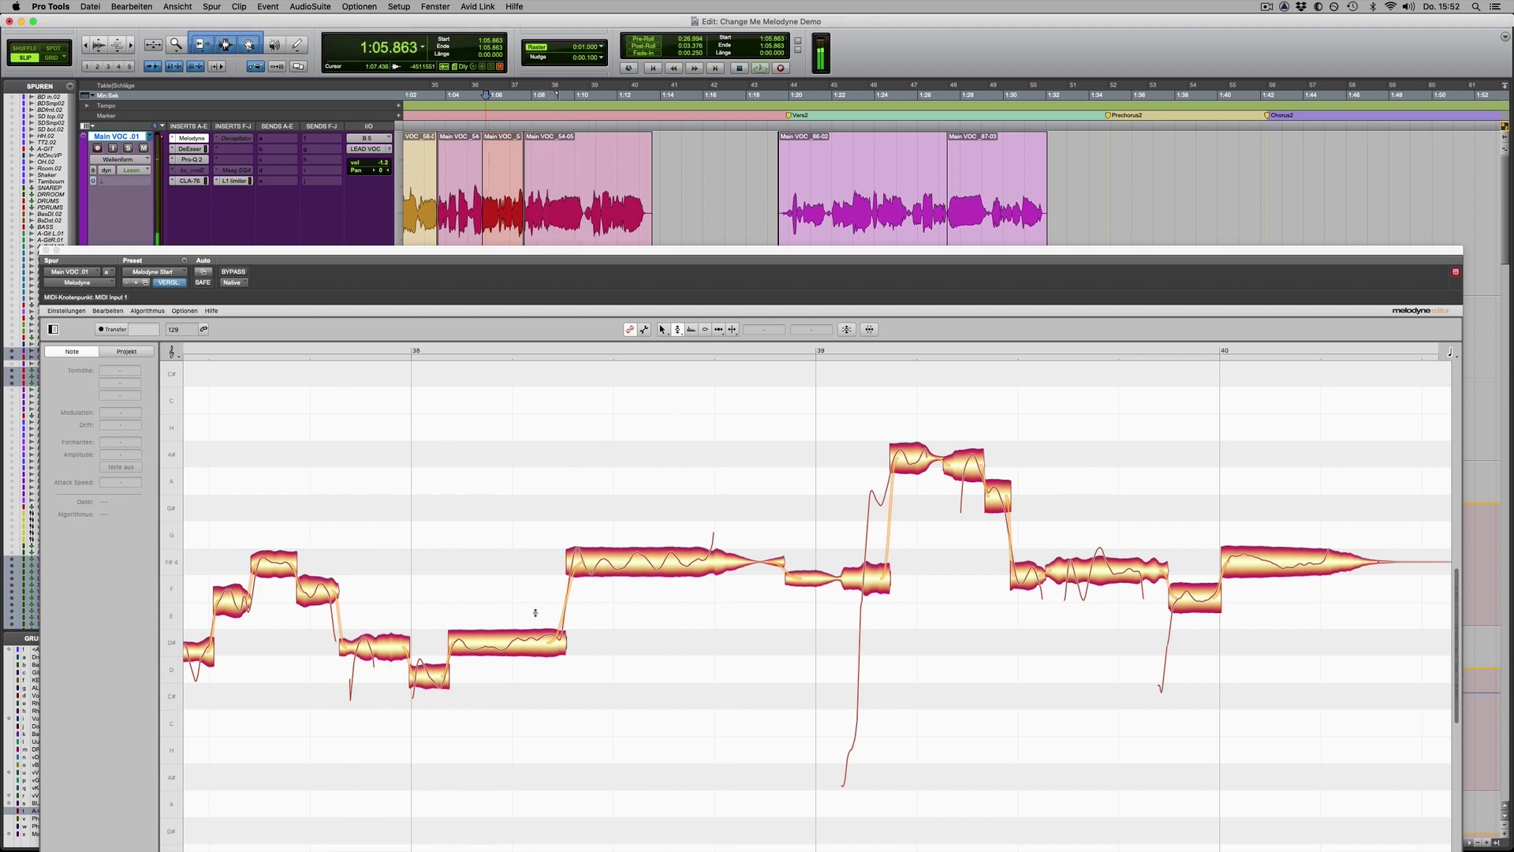
{"action": "left_click_drag", "start_coordinate": [529, 611], "coordinate": [569, 611]}
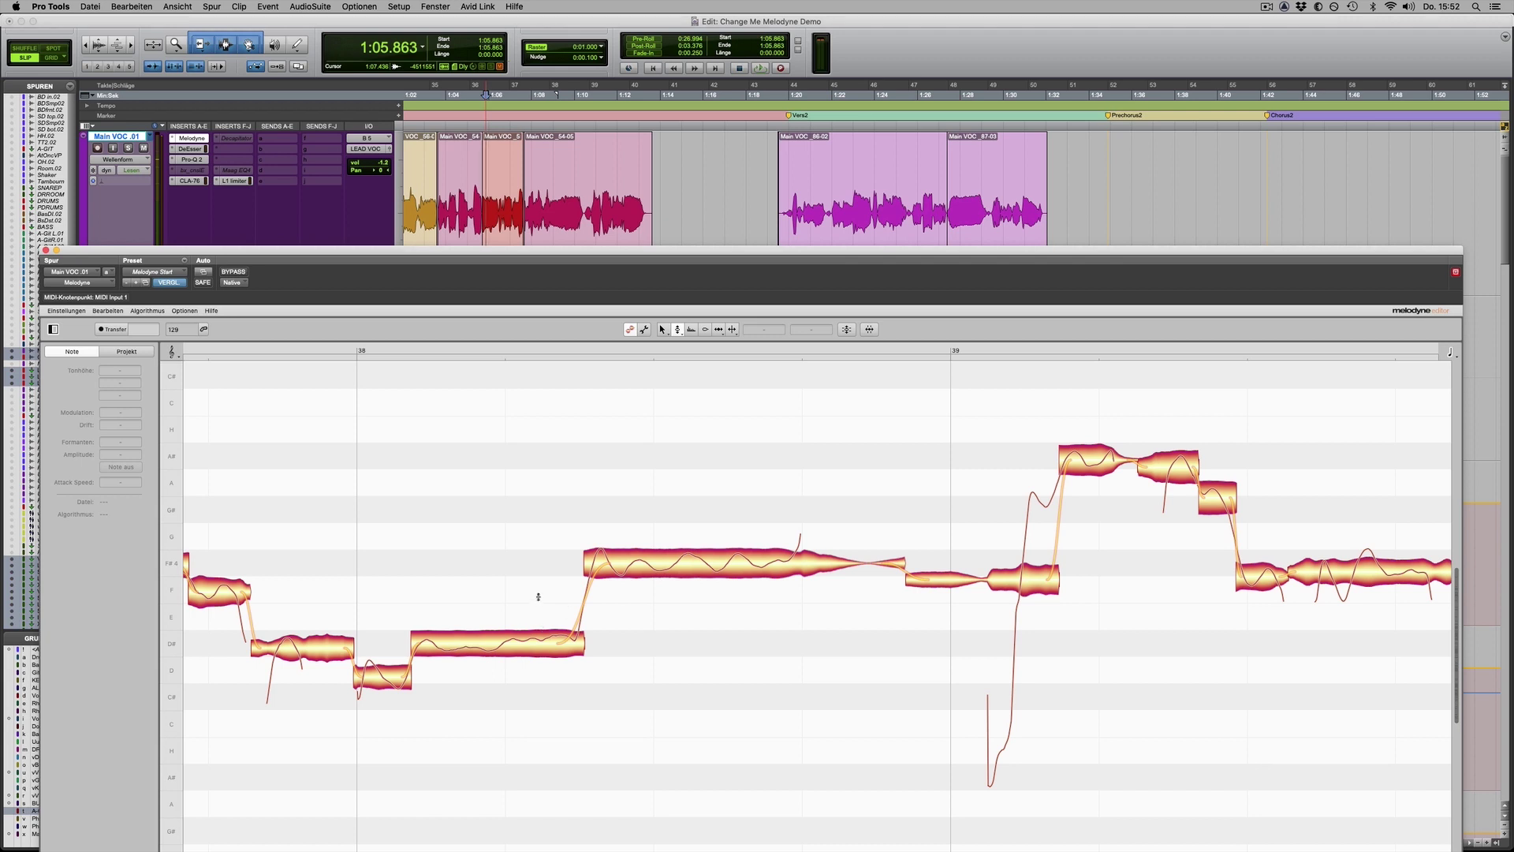
Try reducing the pitch modulation of the whole long D#4 note in bar 38 to 19 %, and play it back
{"action": "right_click", "coordinate": [538, 597]}
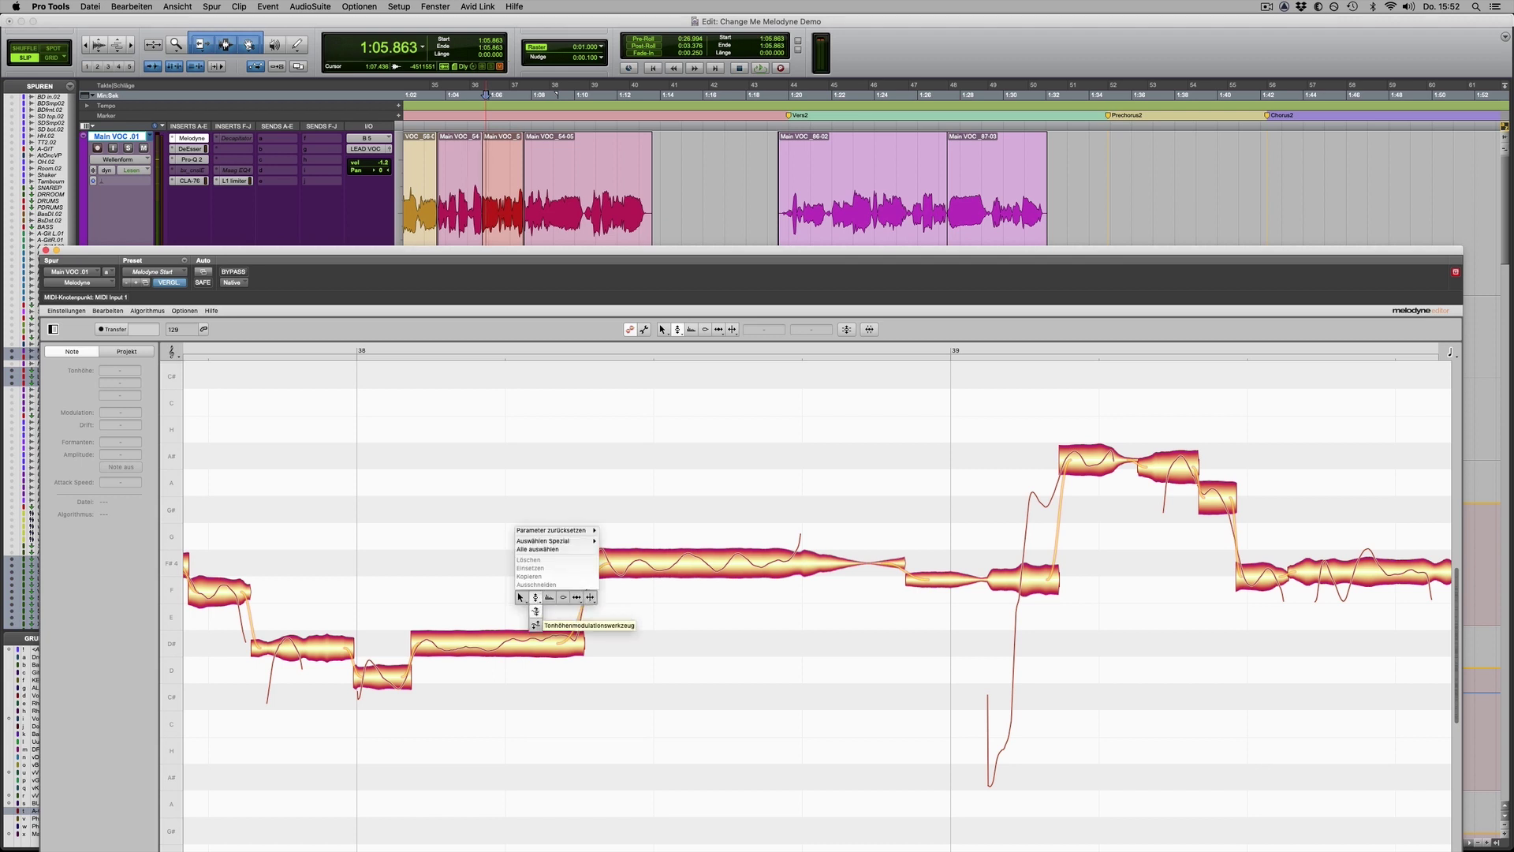
{"action": "left_click", "coordinate": [536, 625]}
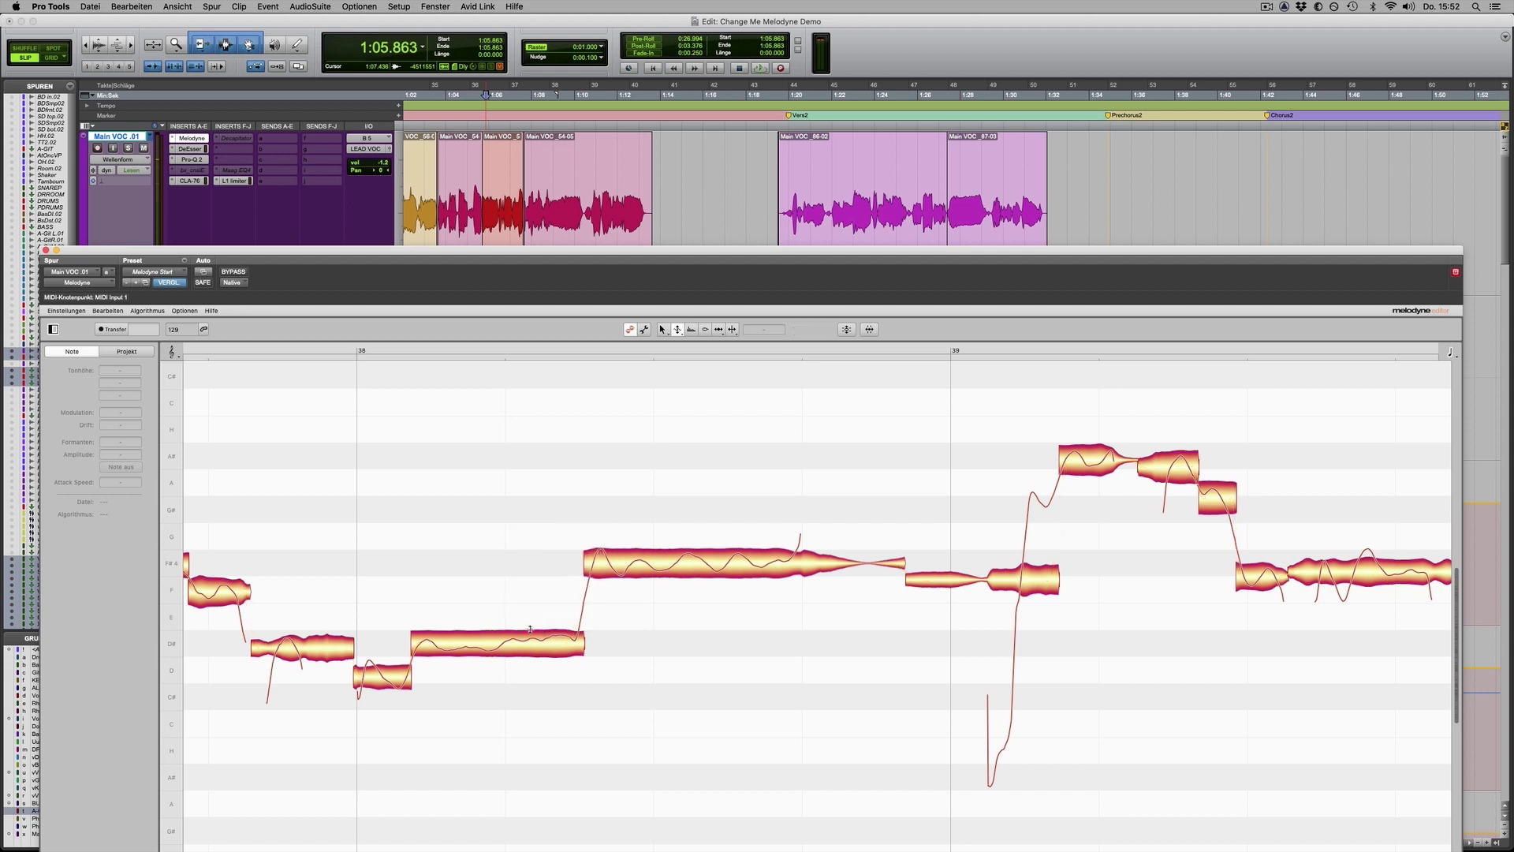
{"action": "left_click", "coordinate": [527, 640]}
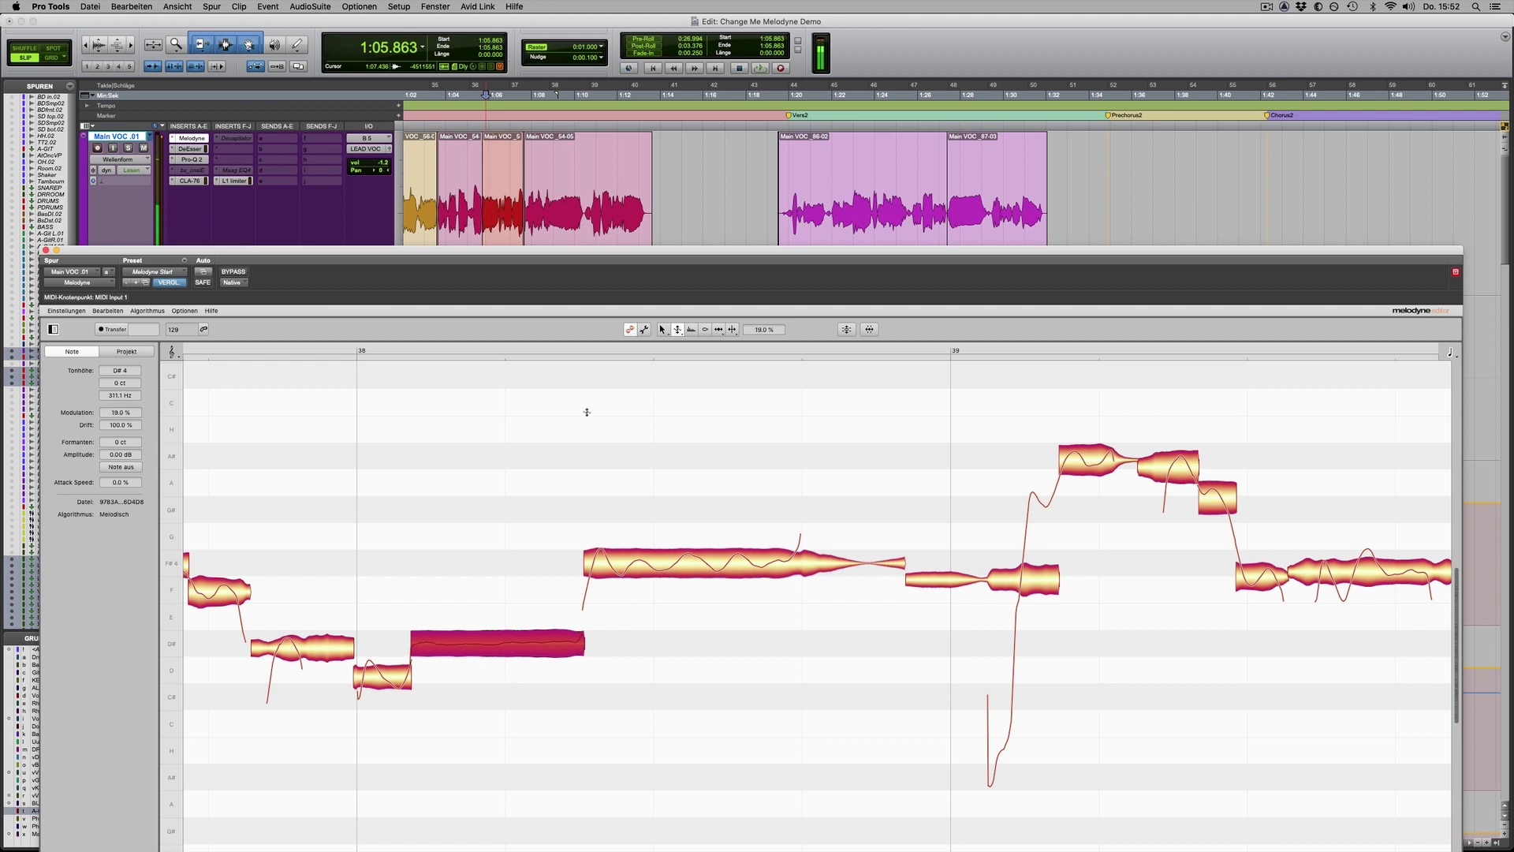
{"action": "key", "text": "space"}
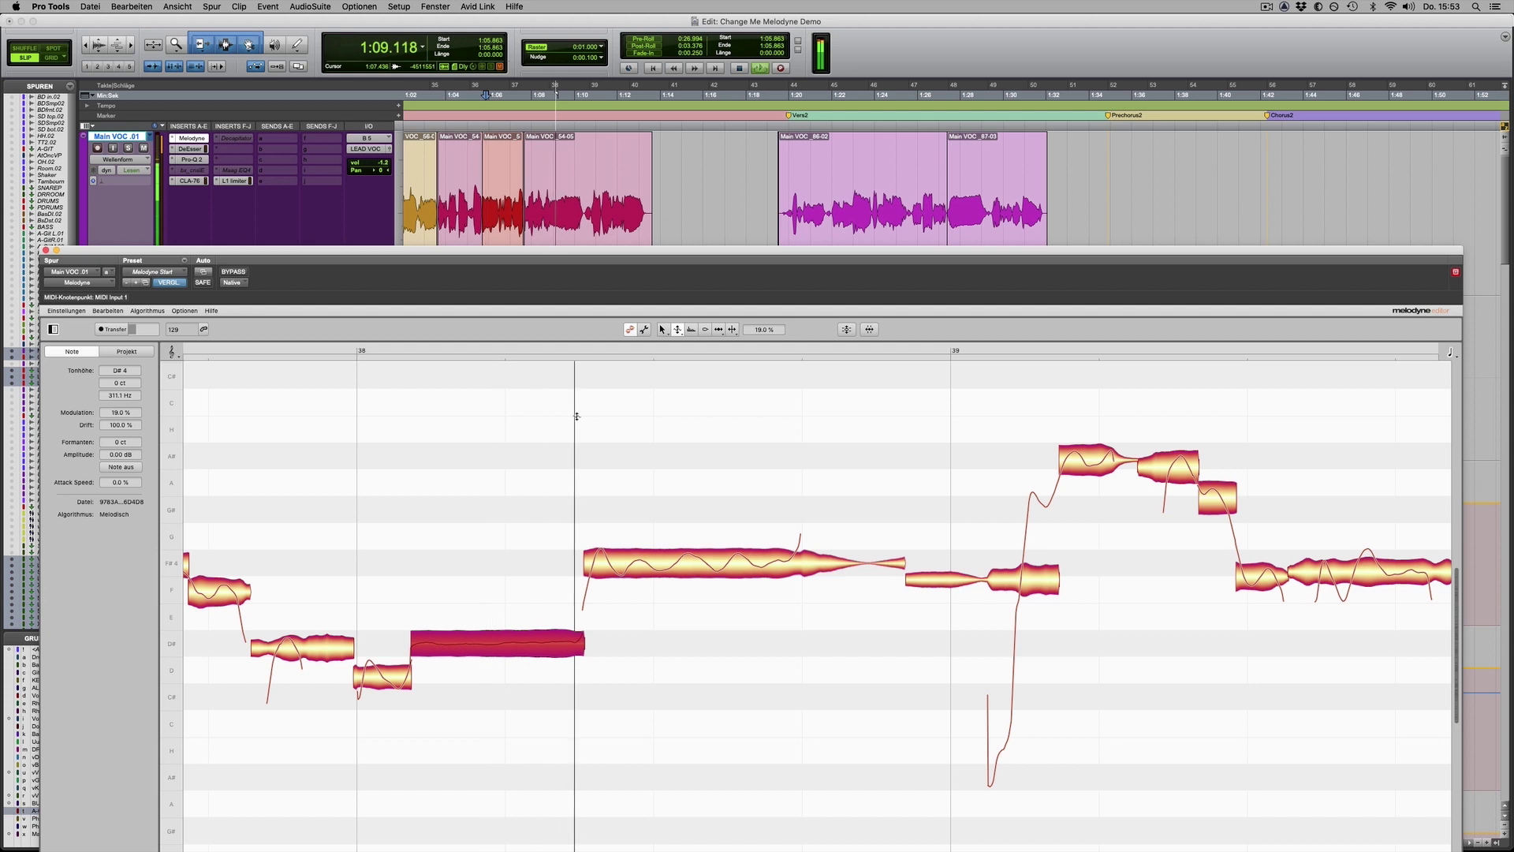
{"action": "key", "text": "space"}
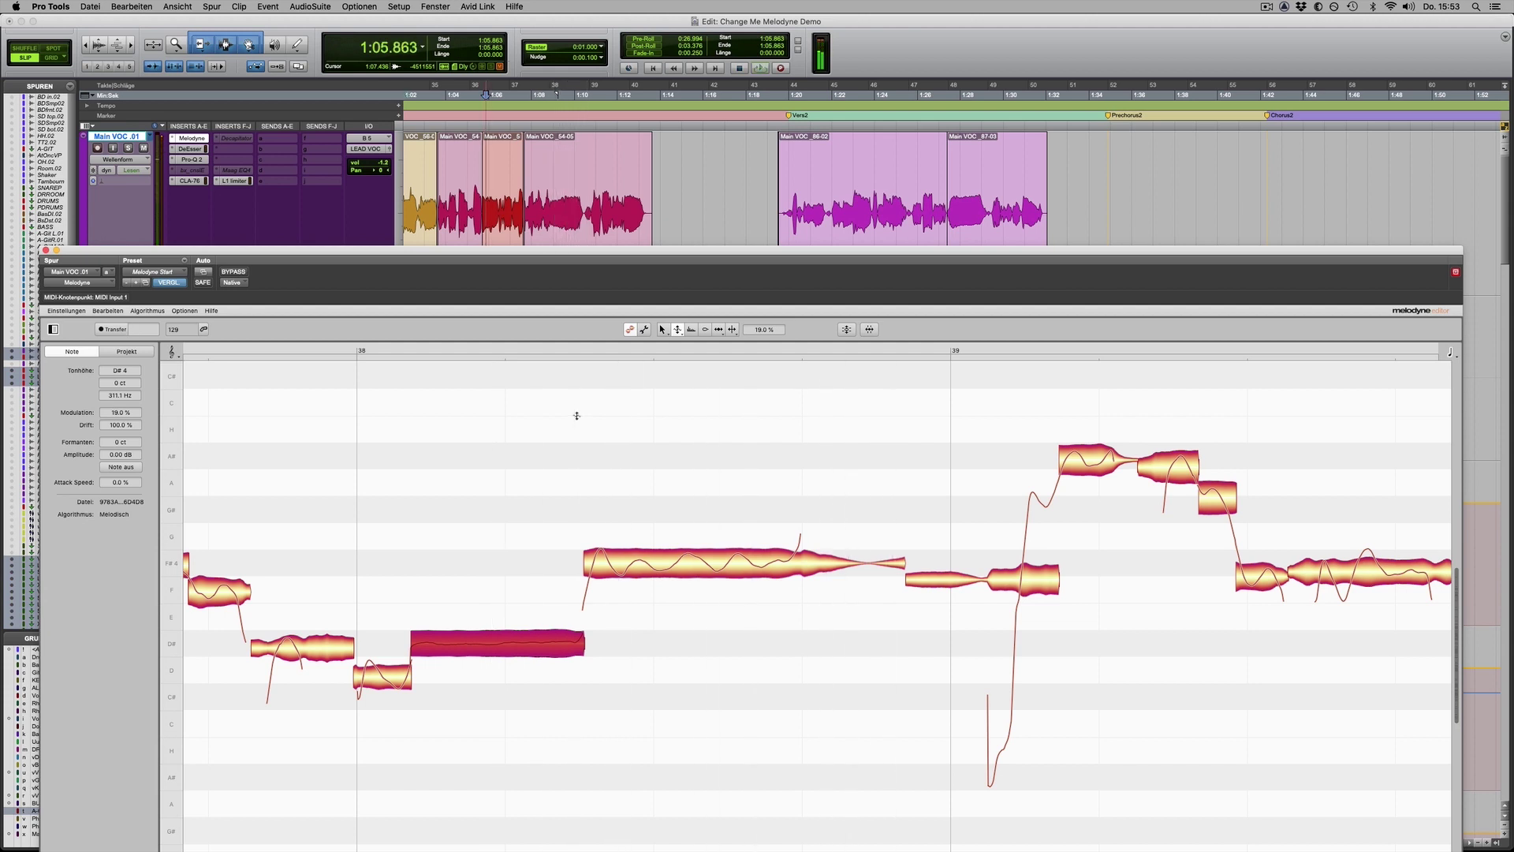
Raise the bar 38 D#4 note's pitch modulation to 98 % and separate short transition pieces at its end and start
{"action": "left_click_drag", "start_coordinate": [524, 577], "coordinate": [534, 605]}
{"action": "right_click", "coordinate": [516, 579]}
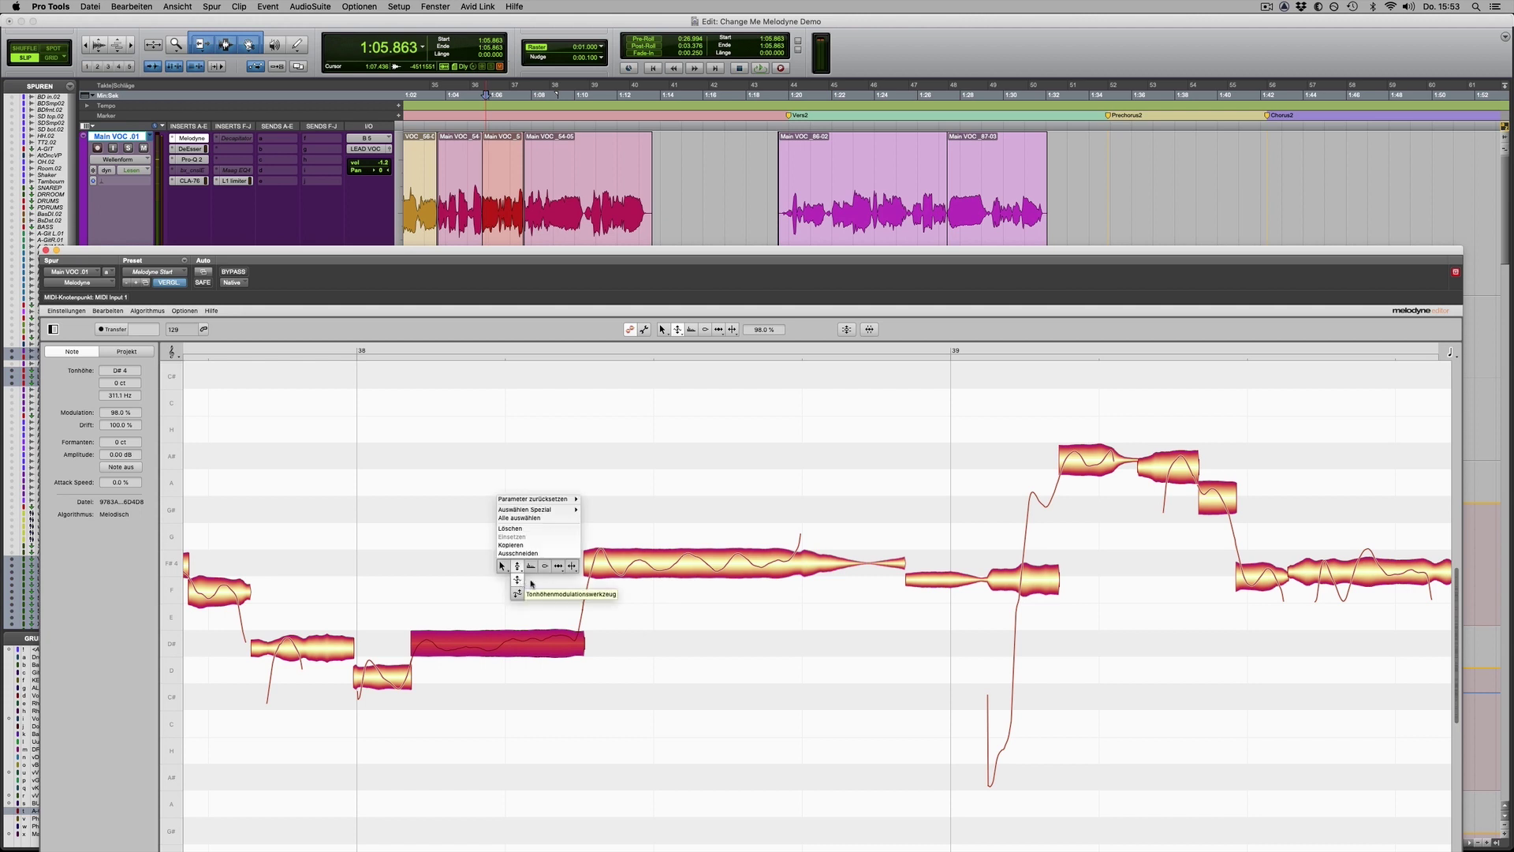
{"action": "left_click", "coordinate": [565, 600]}
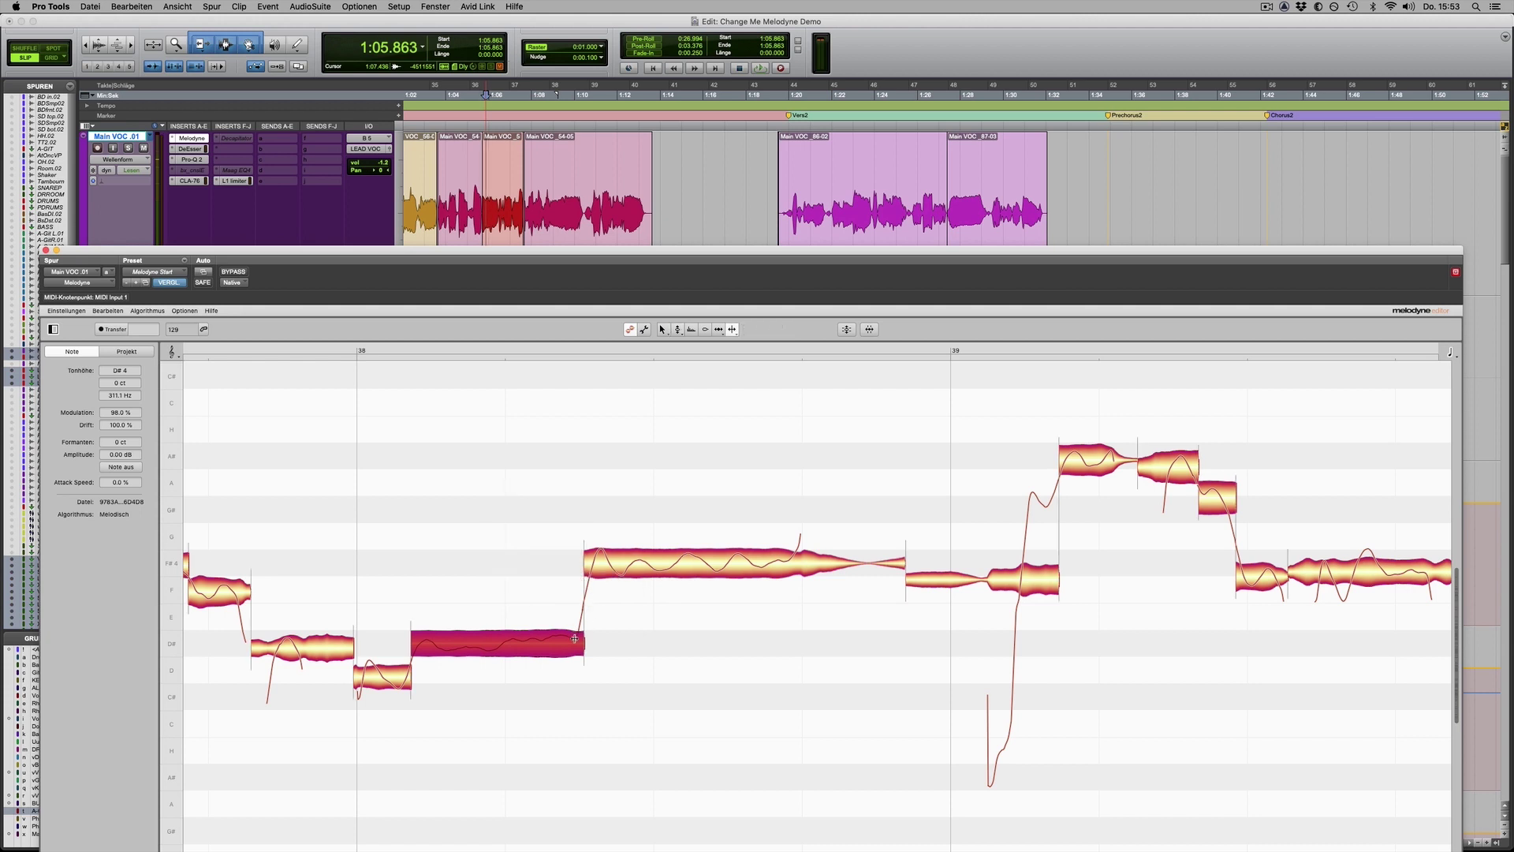
{"action": "left_click", "coordinate": [574, 638]}
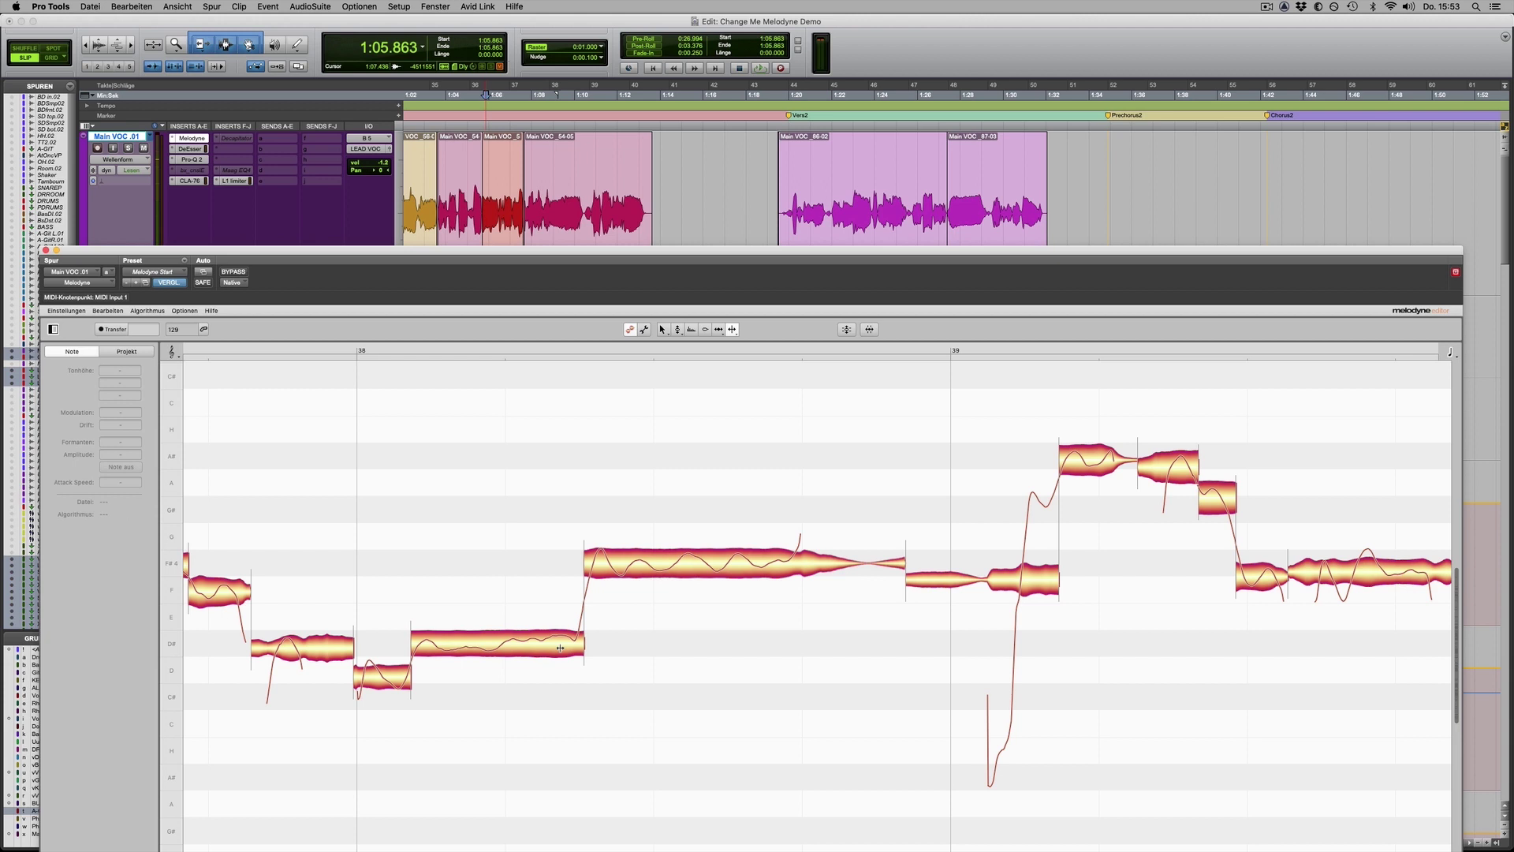
{"action": "double_click", "coordinate": [573, 638]}
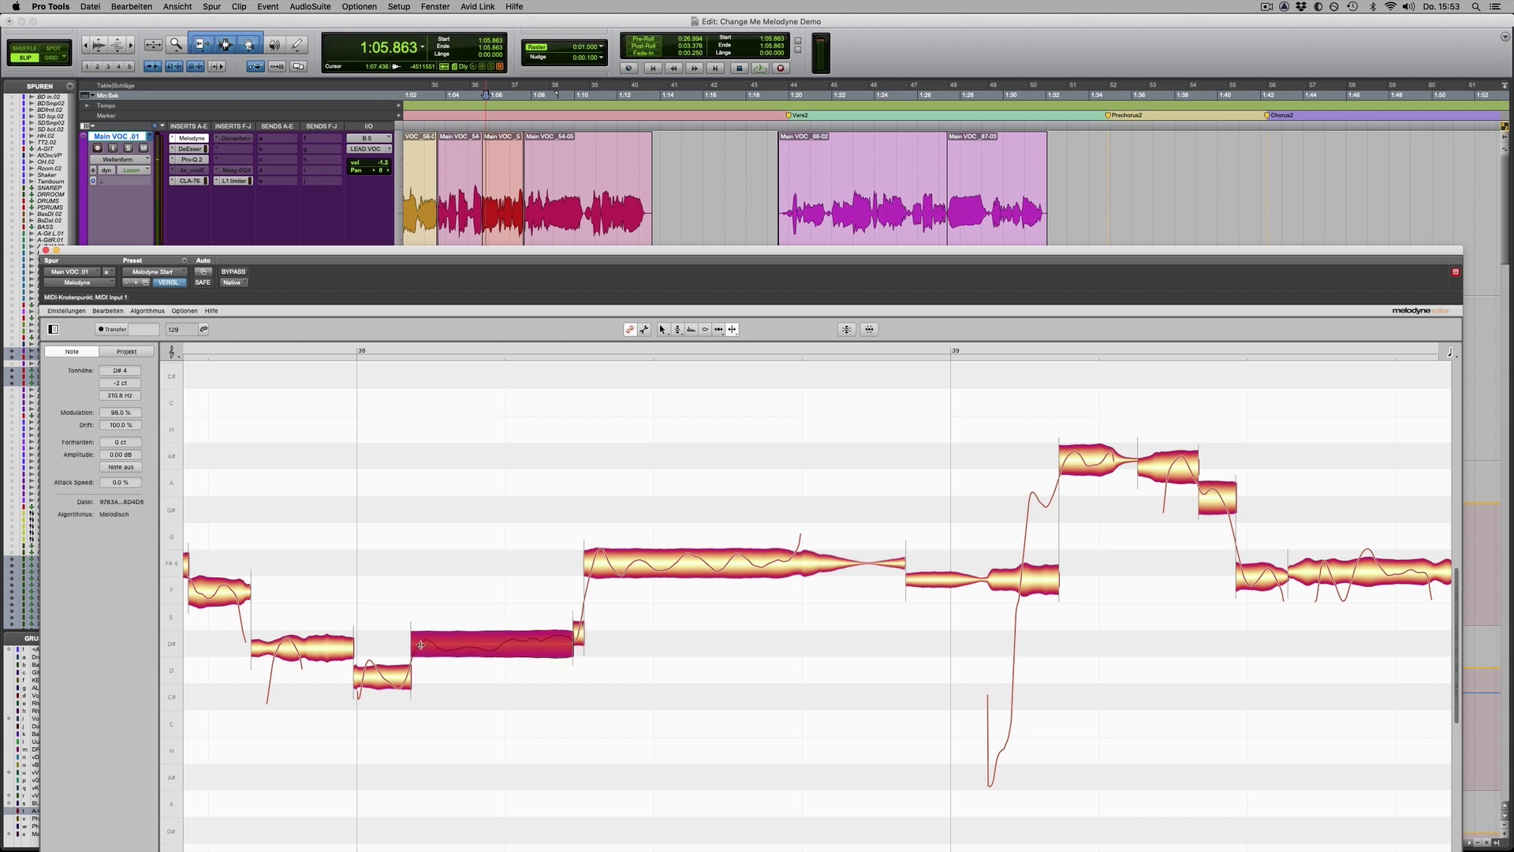
{"action": "left_click", "coordinate": [419, 643]}
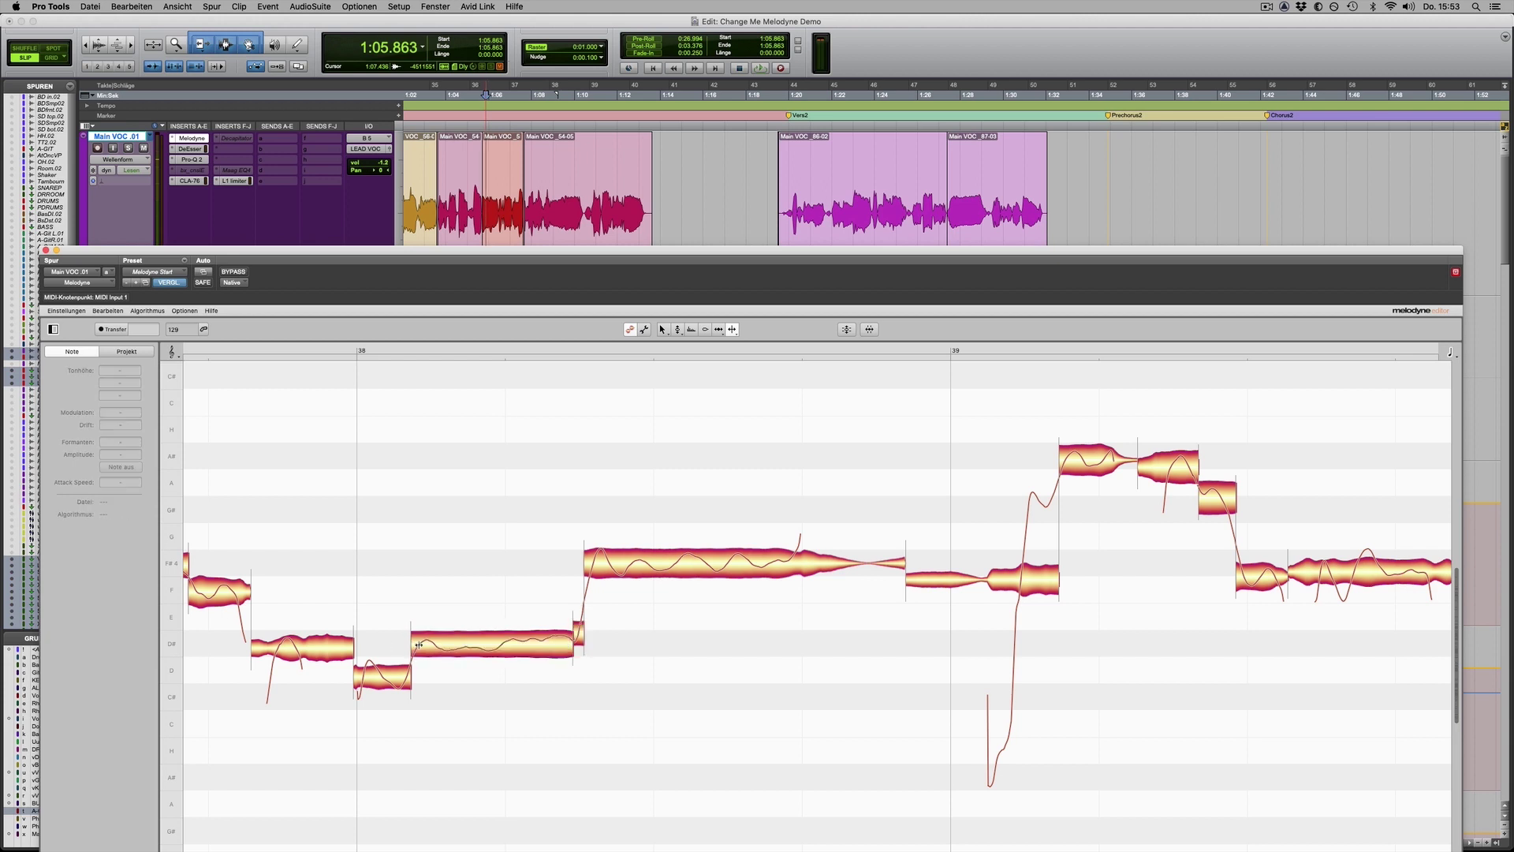
{"action": "double_click", "coordinate": [421, 645]}
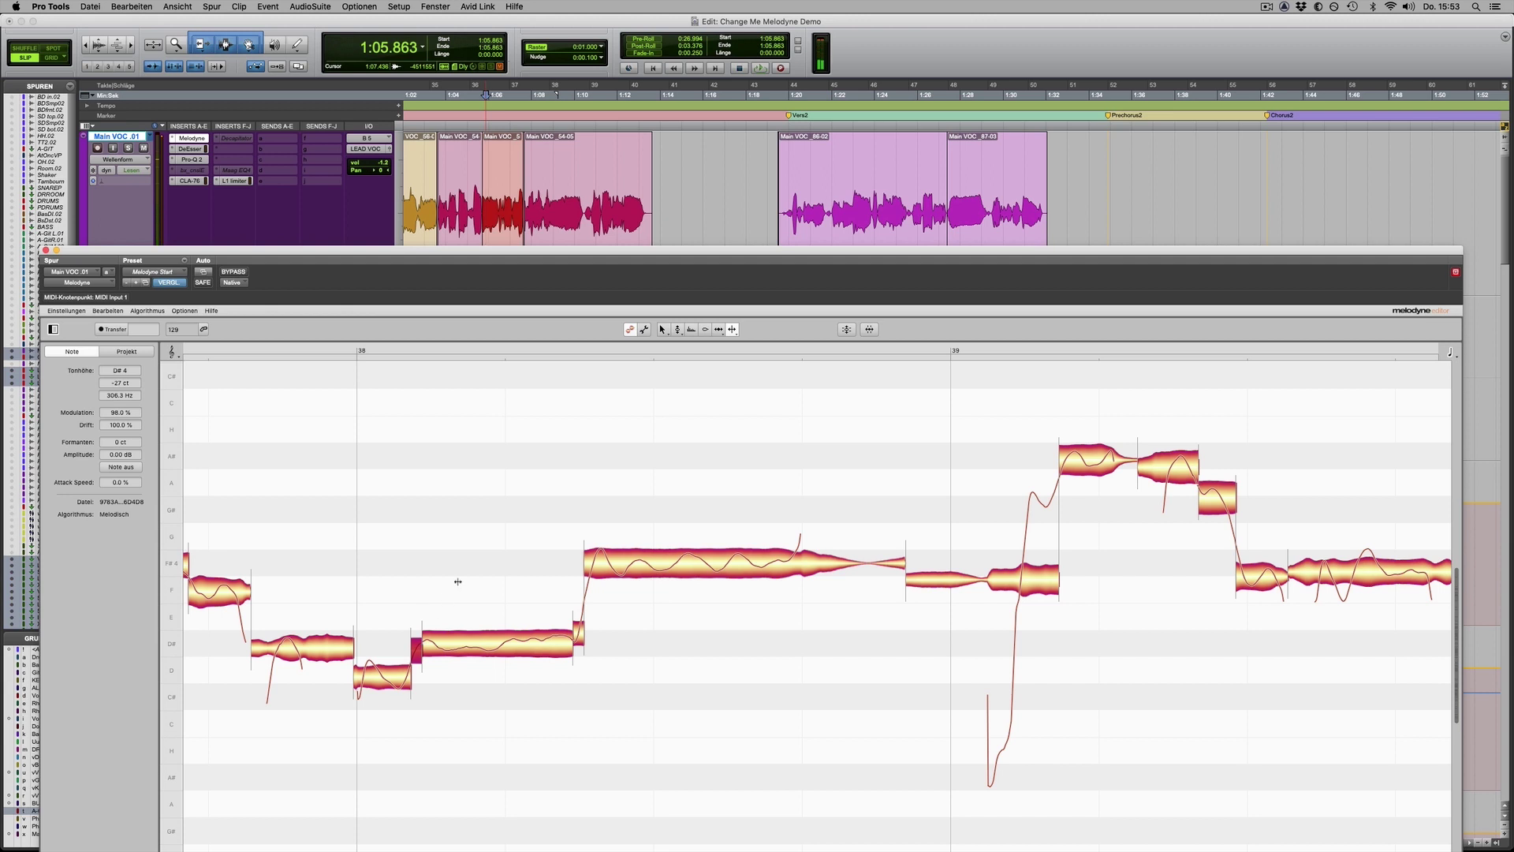
Reduce the pitch modulation of the middle section of the bar 38 D#4 note to 17 % and play through bar 40
{"action": "right_click", "coordinate": [542, 627]}
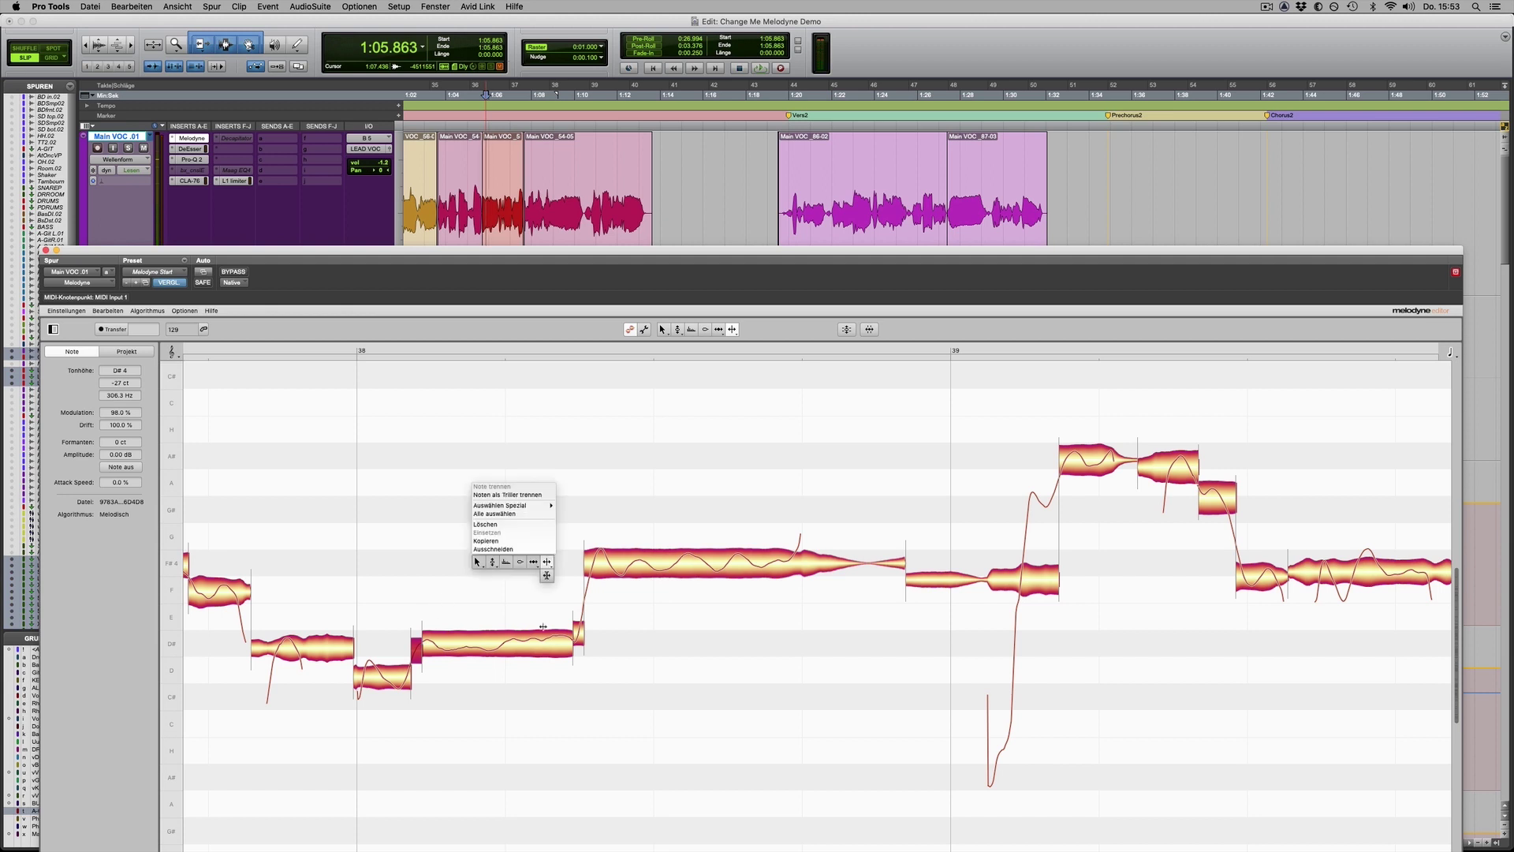
{"action": "mouse_move", "coordinate": [492, 563]}
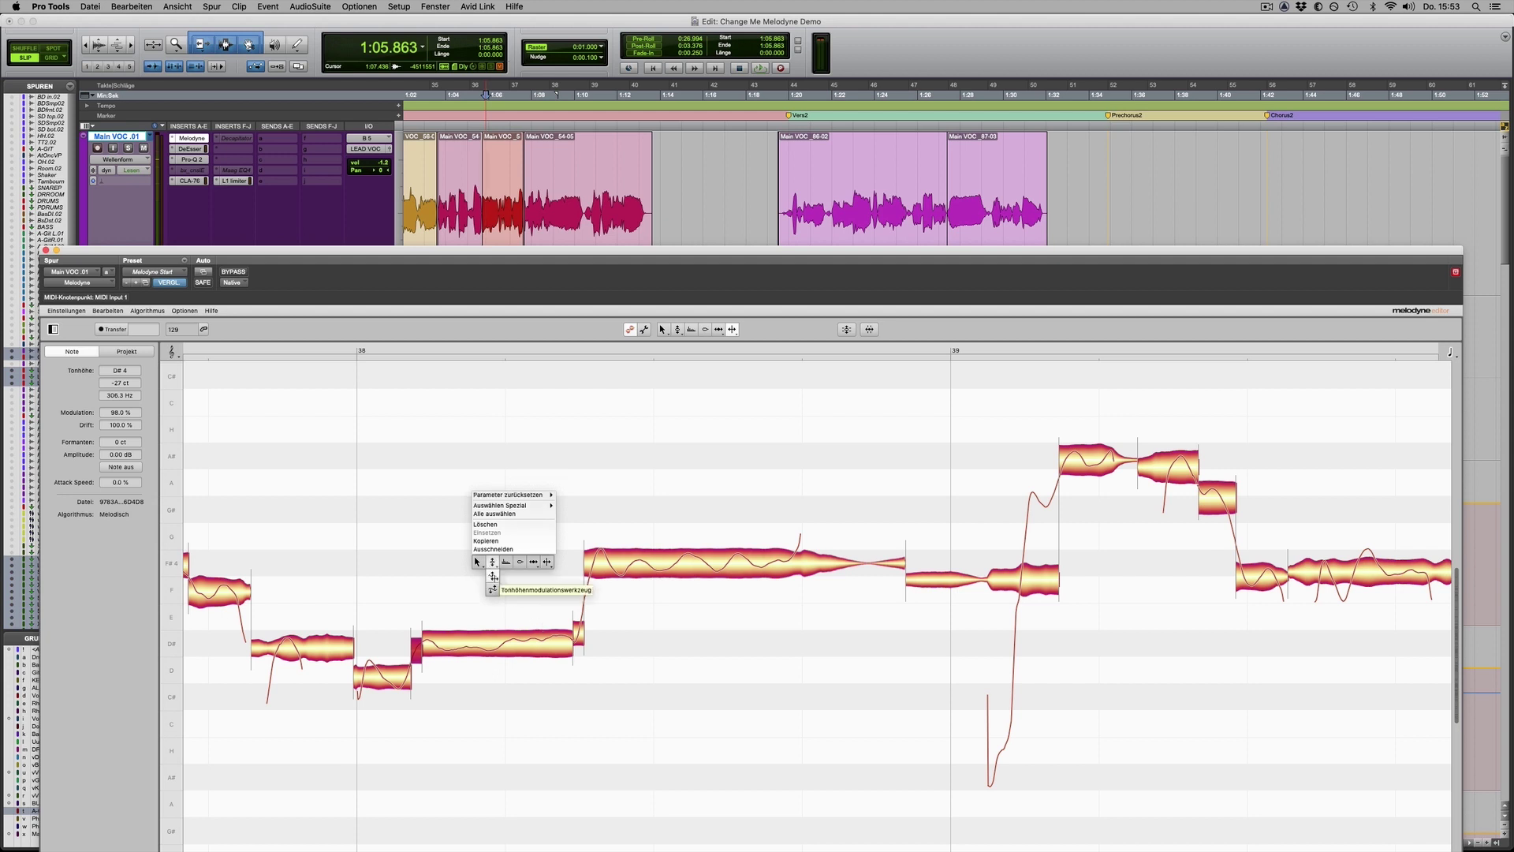
{"action": "left_click", "coordinate": [493, 588]}
{"action": "left_click", "coordinate": [503, 655]}
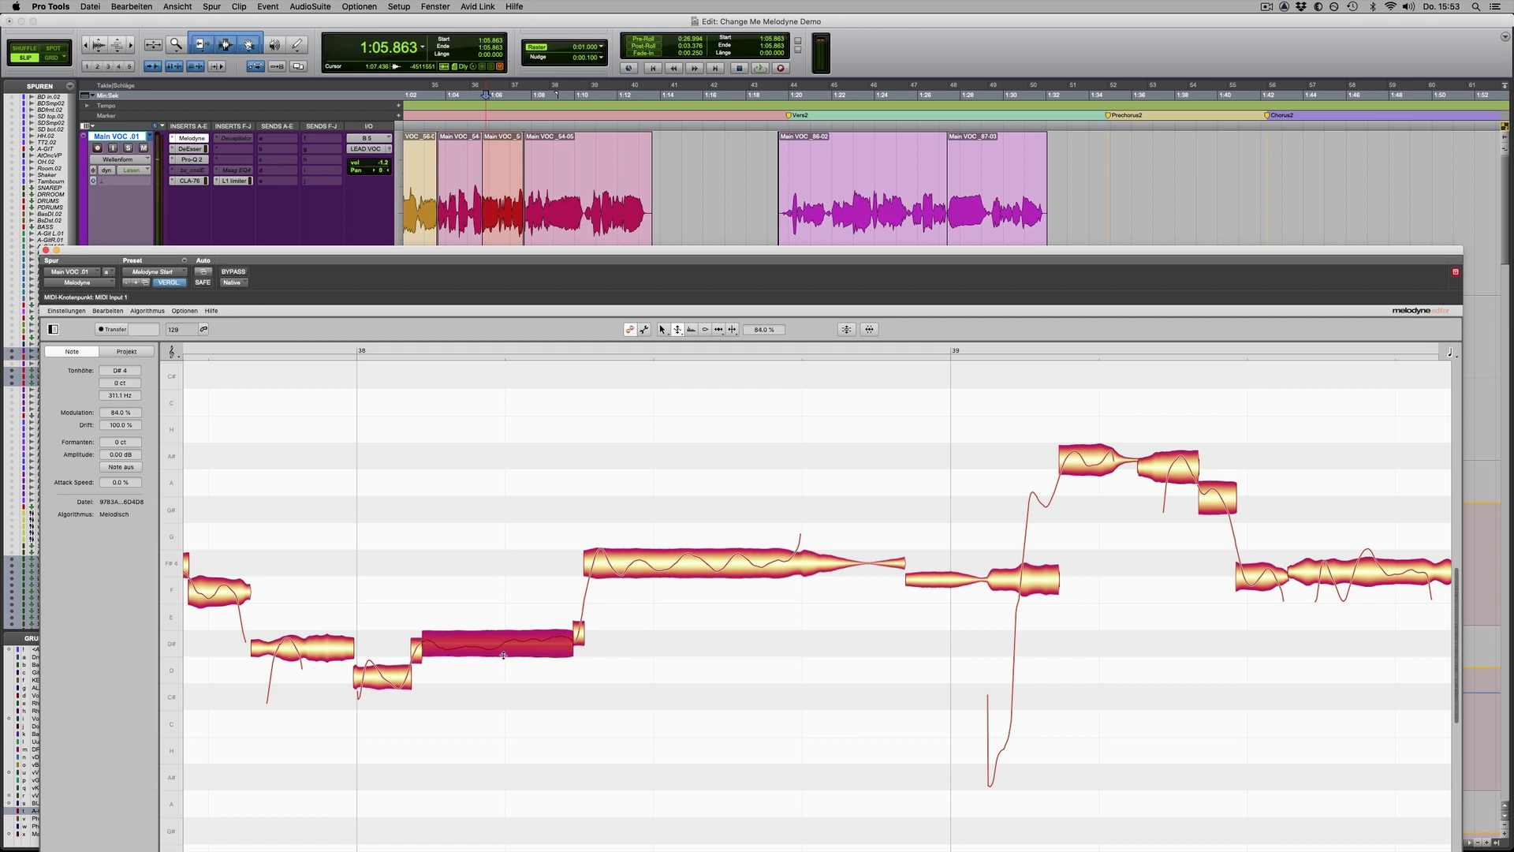
{"action": "left_click_drag", "start_coordinate": [497, 681], "coordinate": [496, 691]}
{"action": "key", "text": "space"}
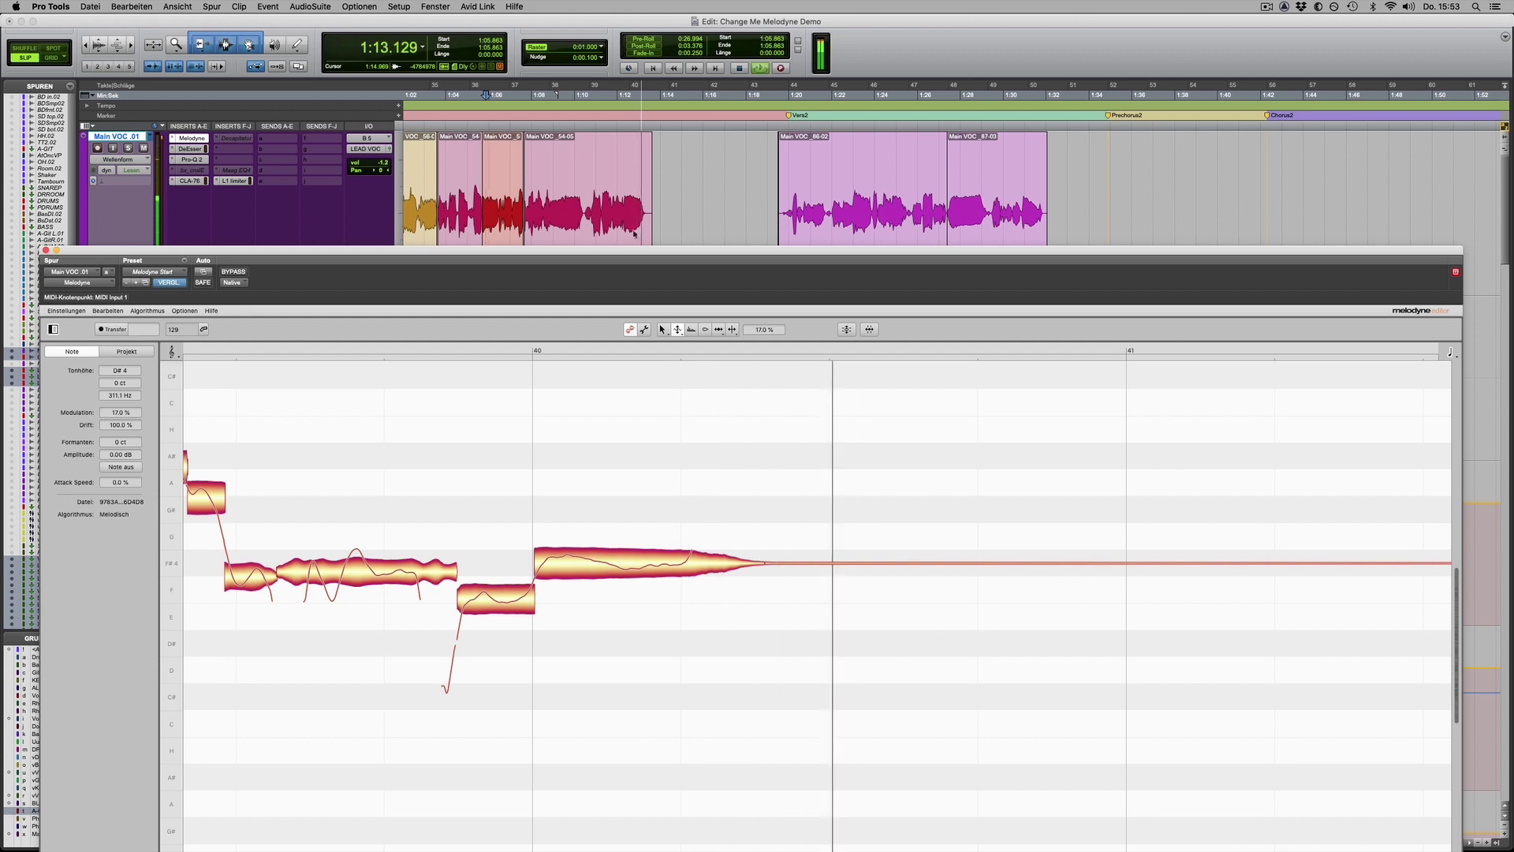
{"action": "key", "text": "space"}
Separate a short transition piece at the start of the long closing F#4 note in bar 40
{"action": "left_click", "coordinate": [625, 197]}
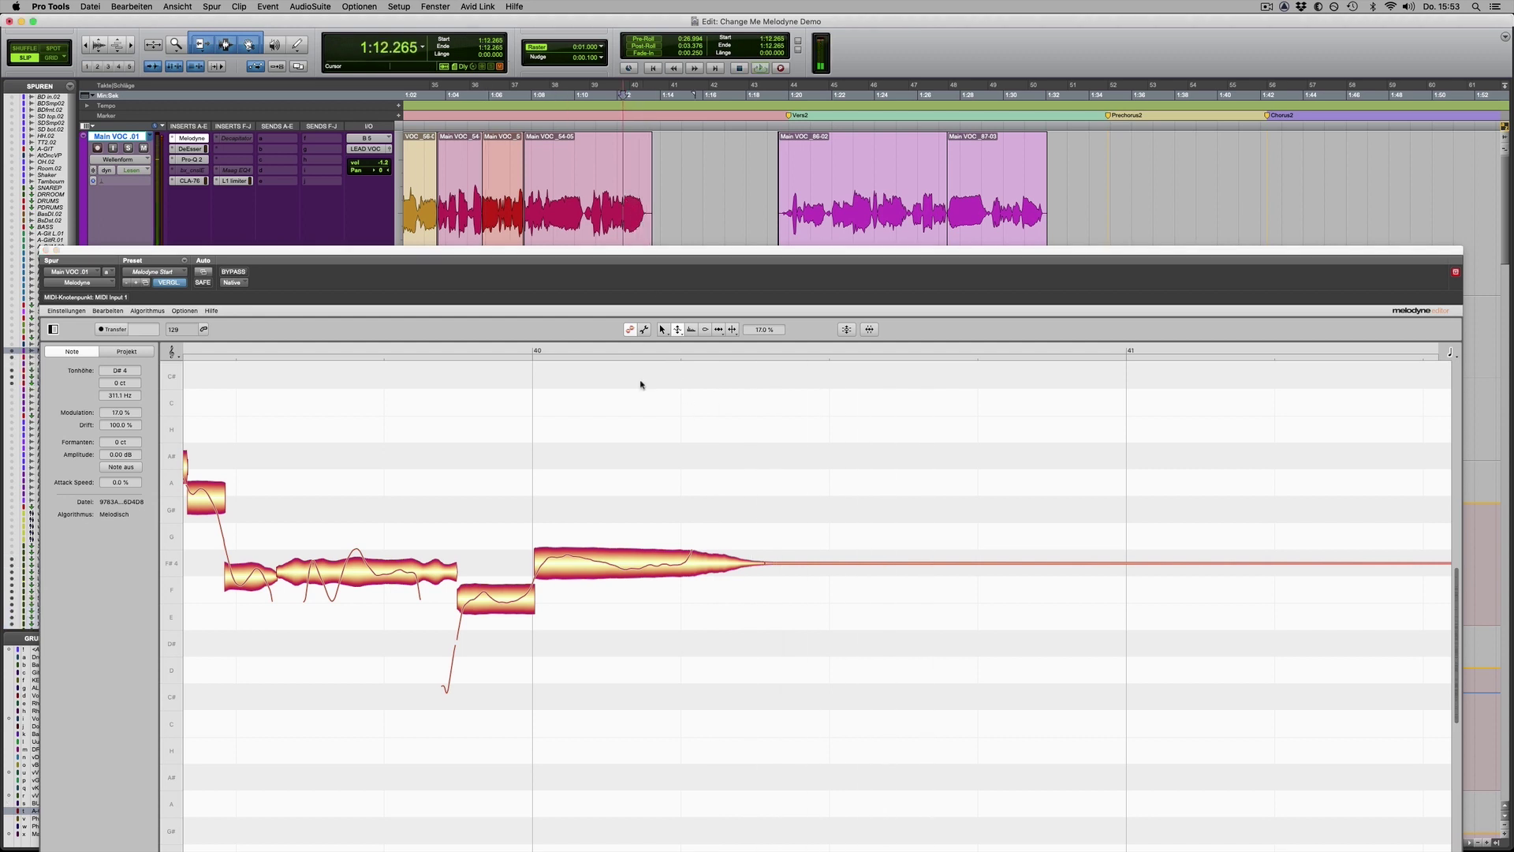
{"action": "right_click", "coordinate": [554, 563]}
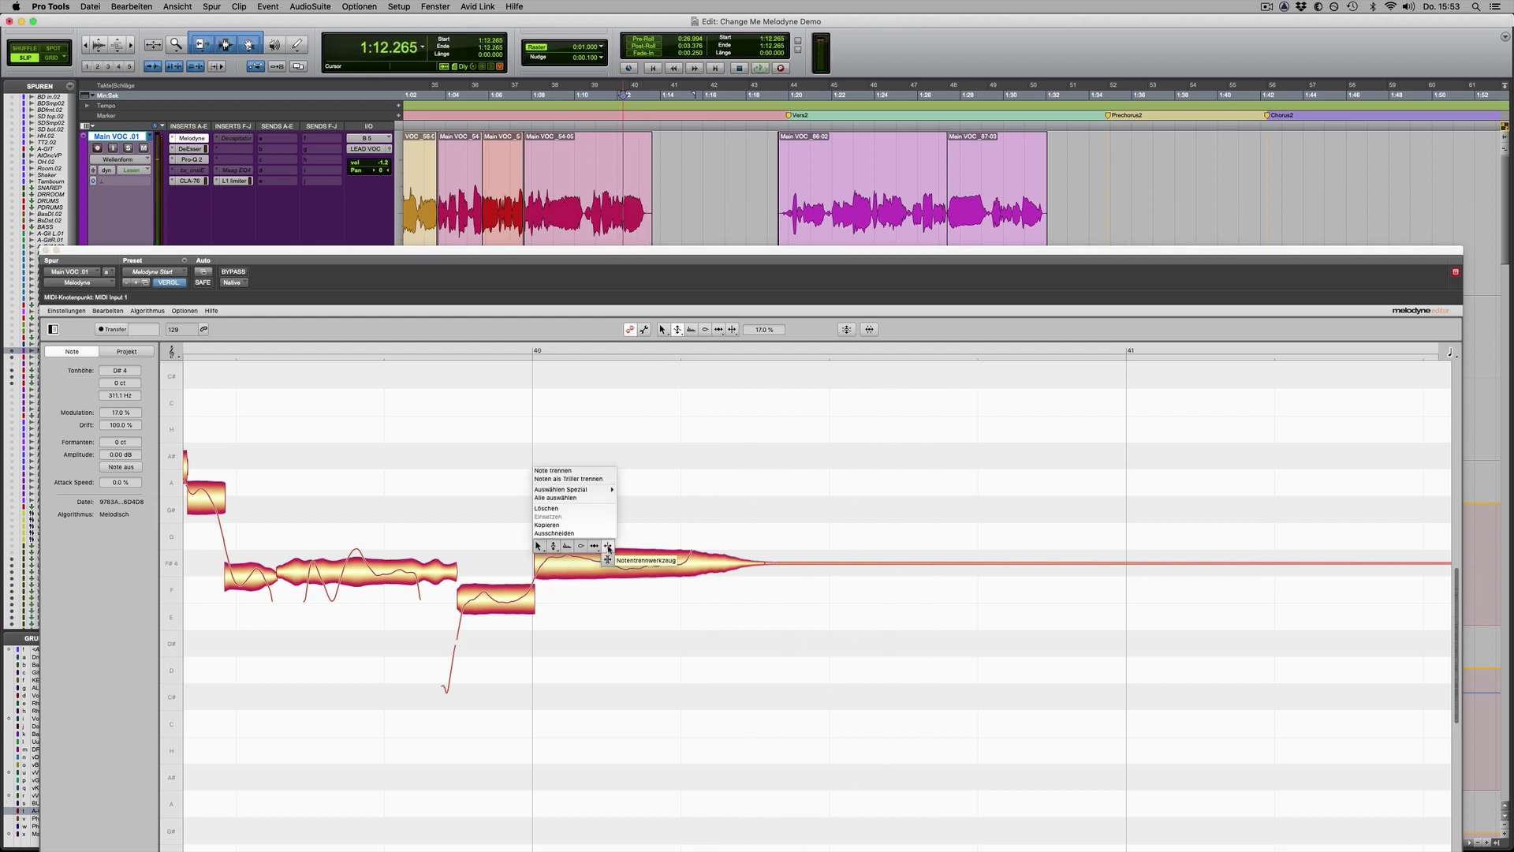
{"action": "left_click", "coordinate": [554, 562]}
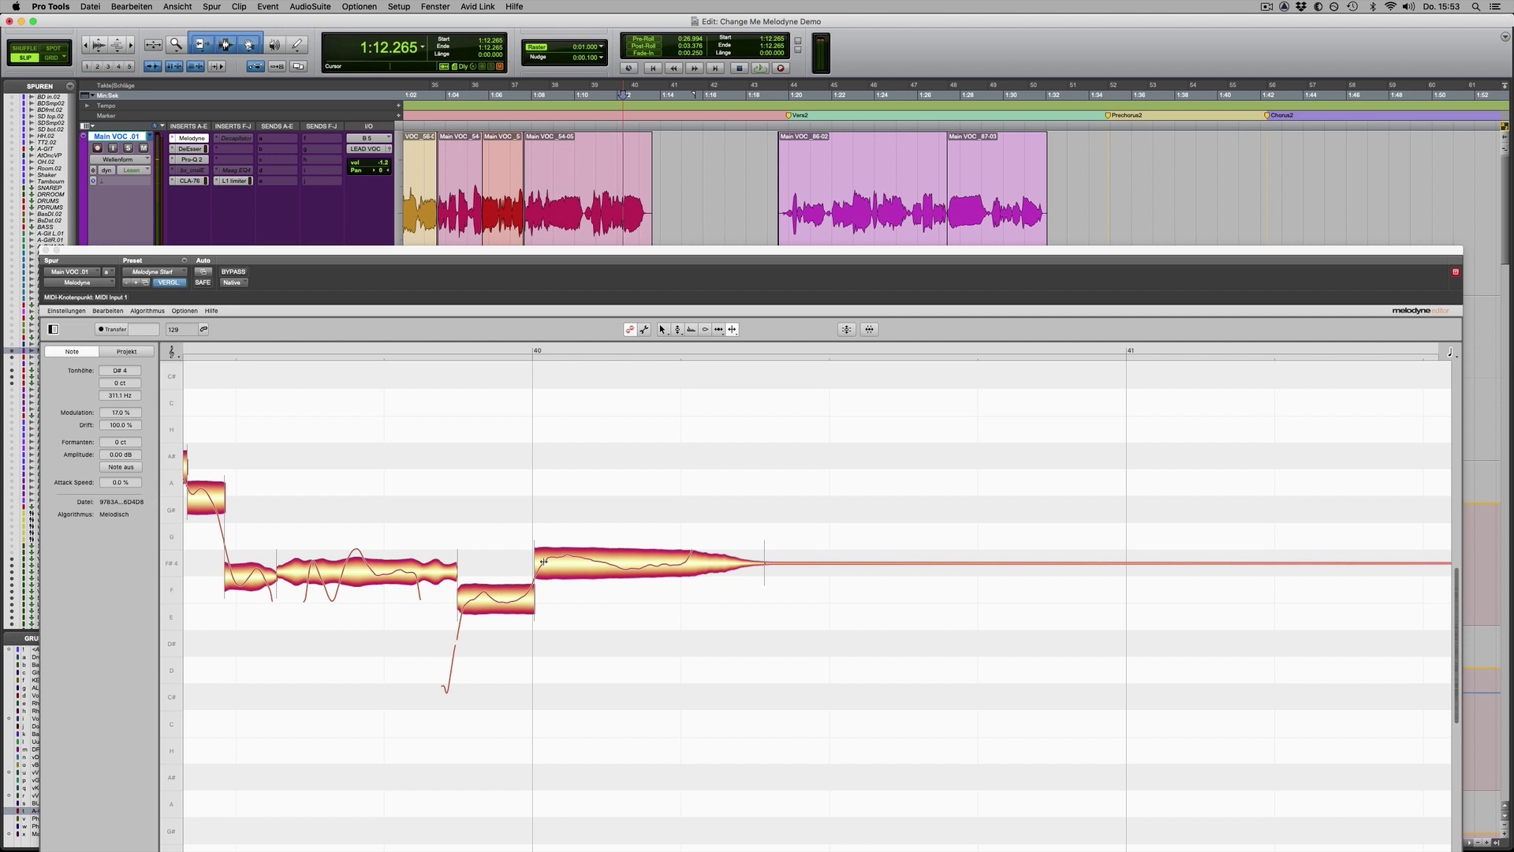
{"action": "left_click", "coordinate": [544, 562]}
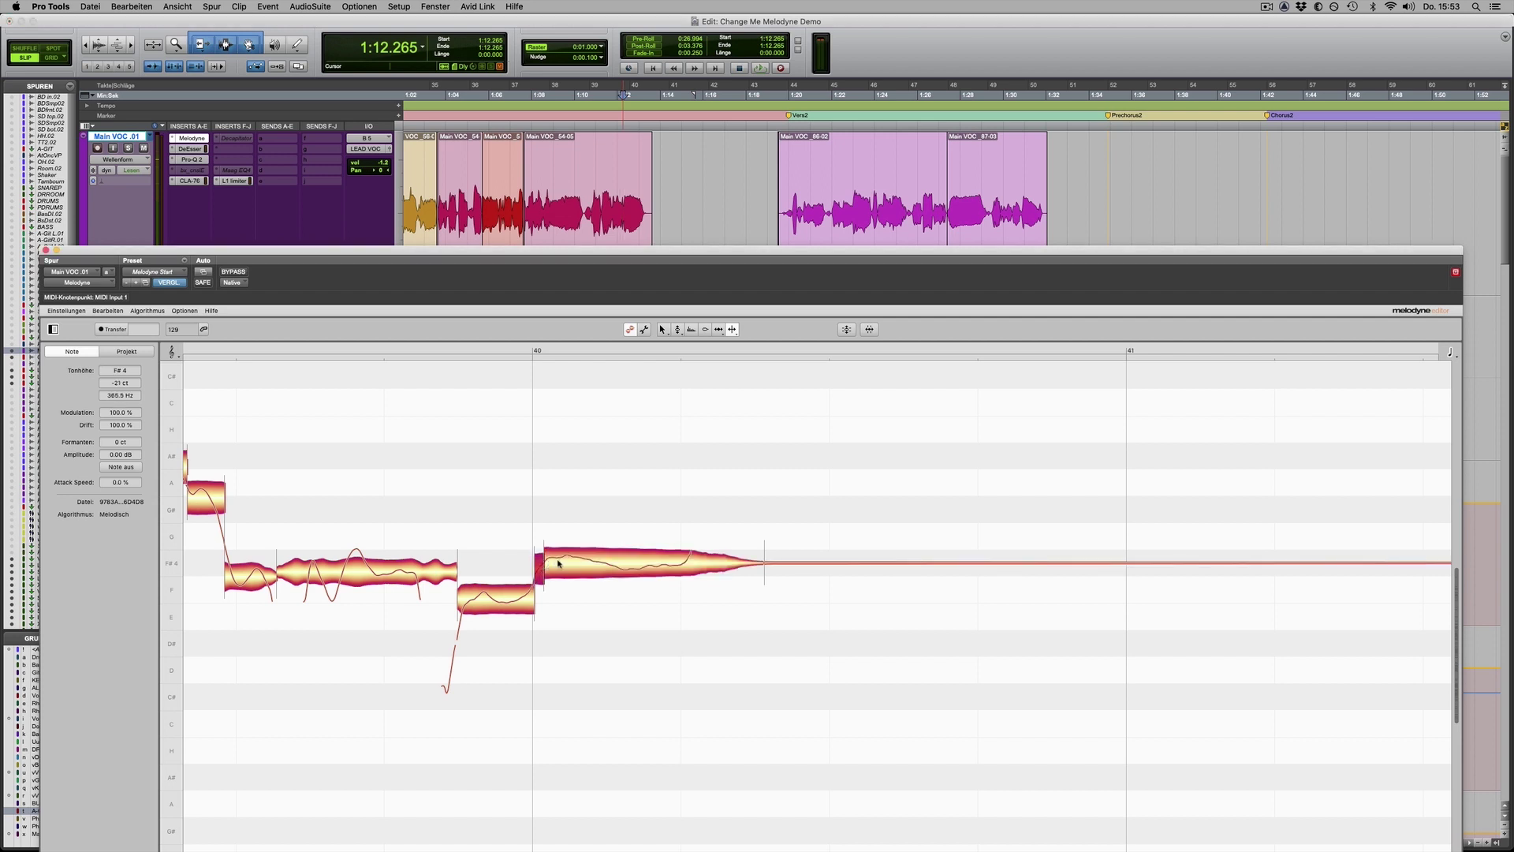
Reduce the pitch modulation of the remaining long F#4 note in bar 40 to 15 % and play the phrase leading into it
{"action": "right_click", "coordinate": [650, 578]}
{"action": "left_click", "coordinate": [623, 582]}
{"action": "left_click", "coordinate": [577, 228]}
{"action": "key", "text": "space"}
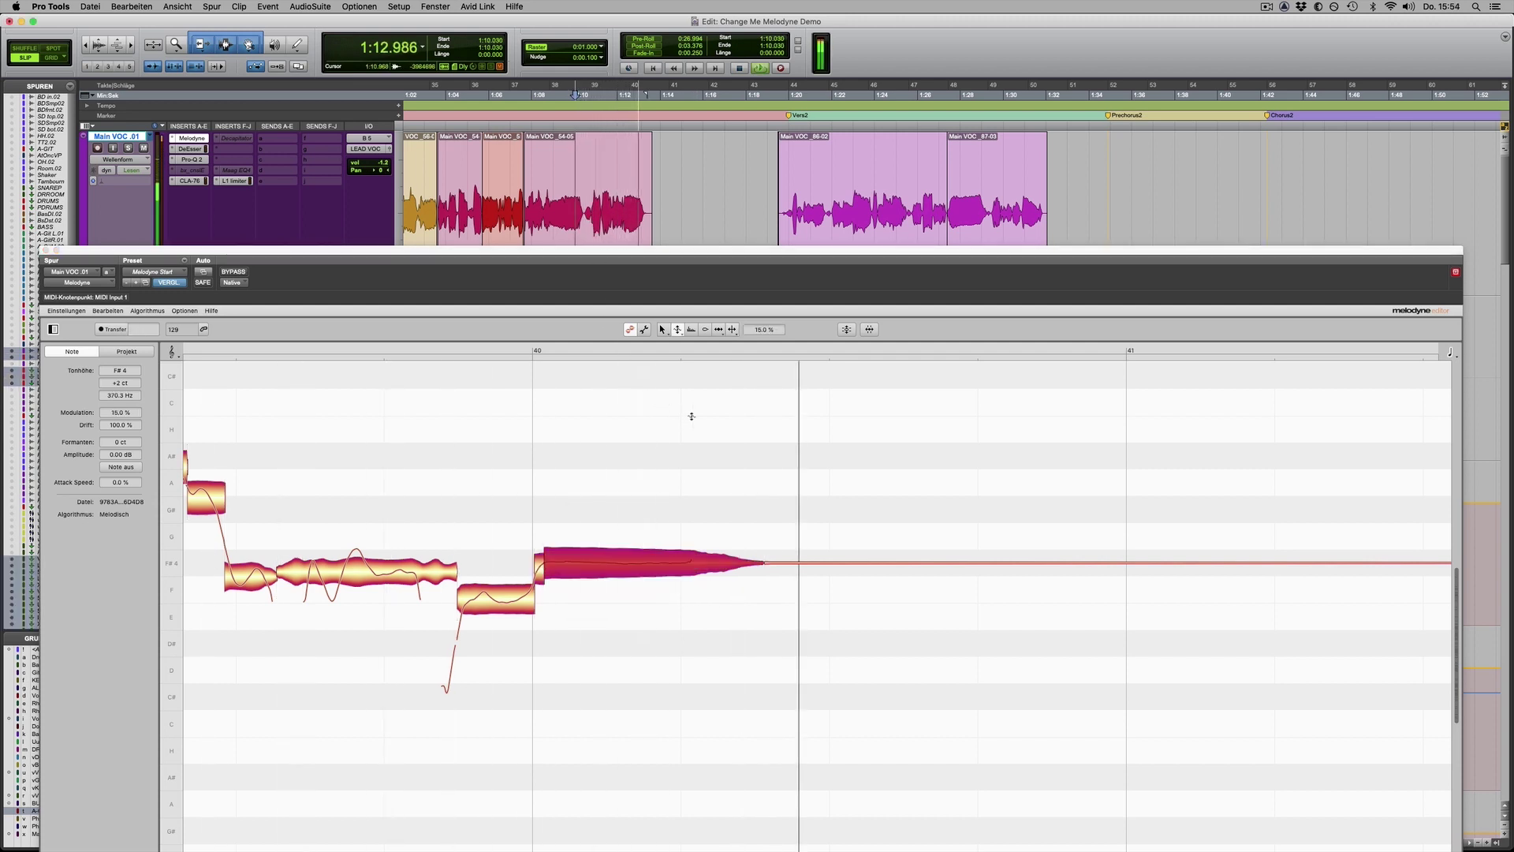
{"action": "left_click", "coordinate": [593, 430]}
{"action": "left_click_drag", "start_coordinate": [593, 430], "coordinate": [694, 429]}
{"action": "key", "text": "space"}
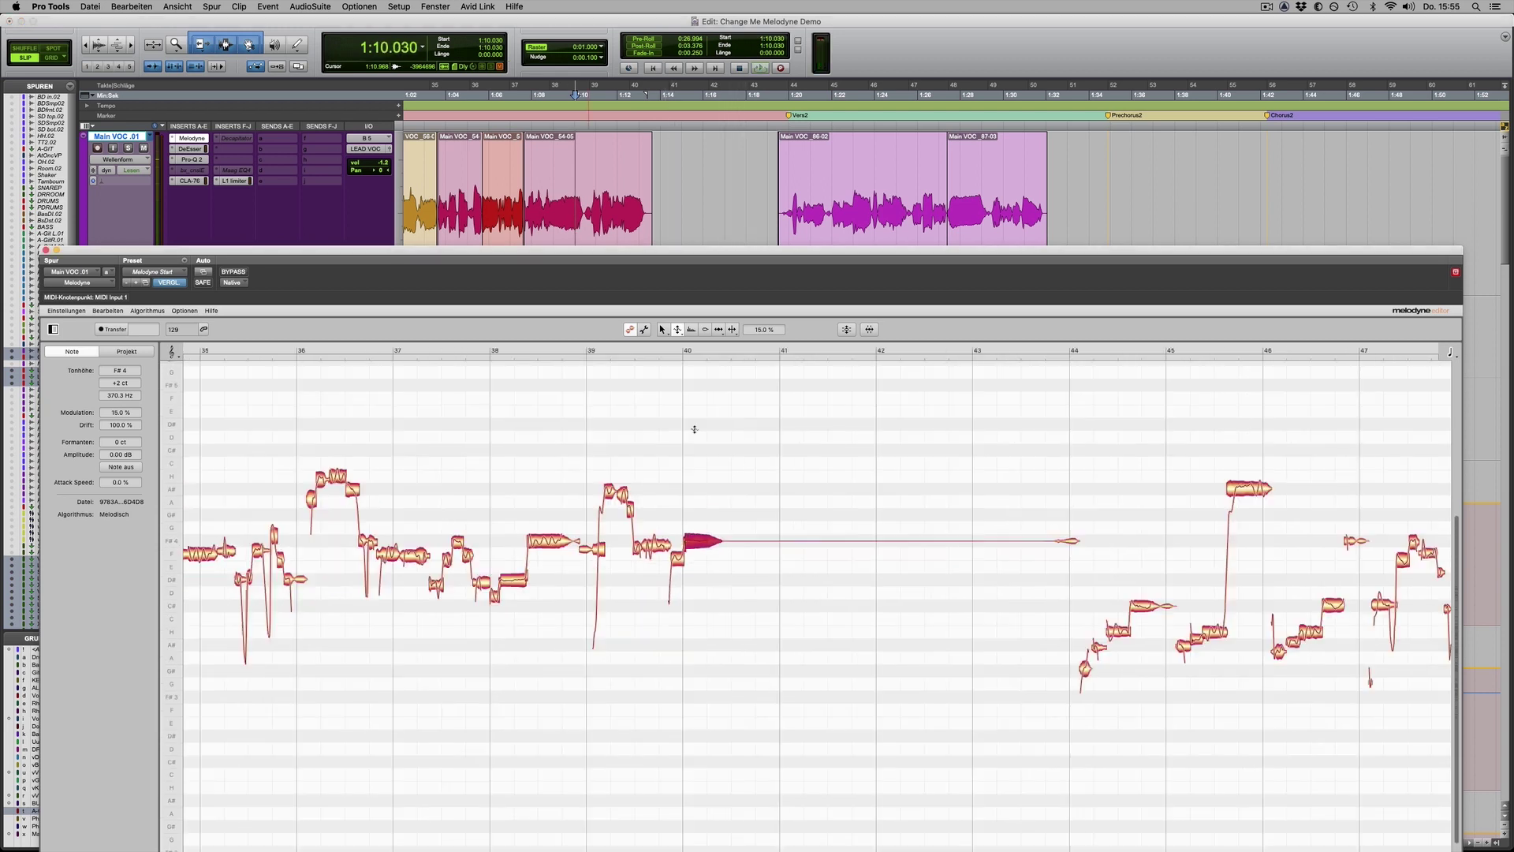